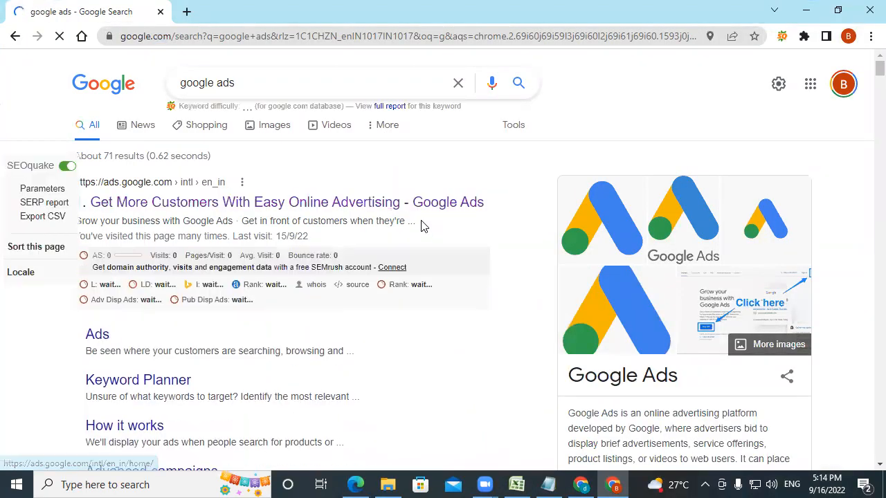
- Open Google Ads from the search results, enter the account named "Google Ads account", and start a new campaign
{"action": "left_click", "coordinate": [421, 224]}
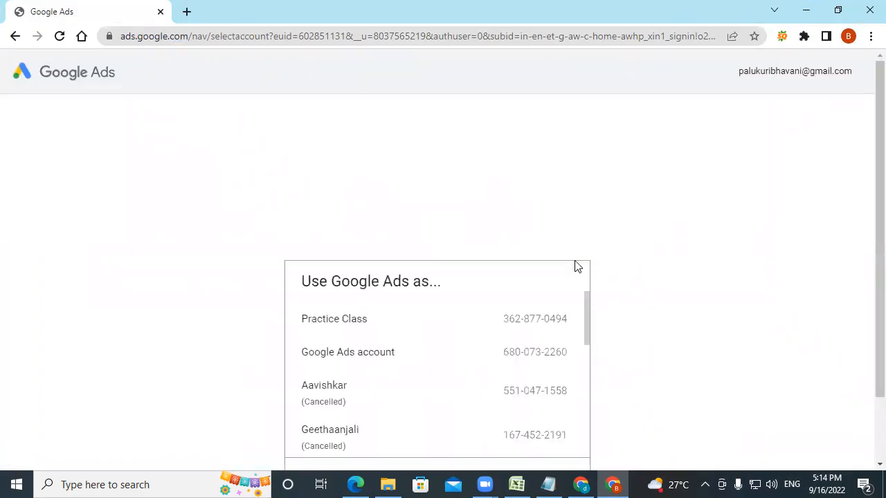
{"action": "left_click", "coordinate": [367, 351]}
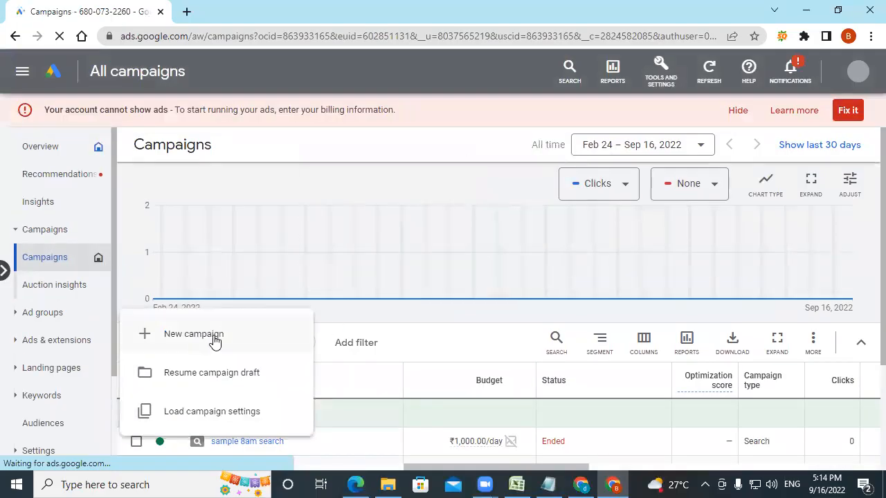
{"action": "left_click", "coordinate": [211, 340]}
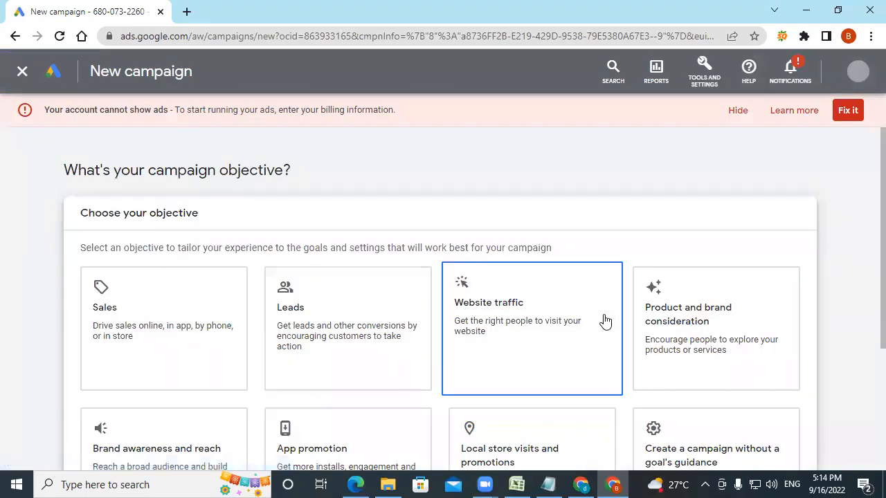
- Choose Brand awareness and reach as the campaign objective and Display as the campaign type
{"action": "scroll", "coordinate": [605, 322], "scroll_direction": "down", "scroll_amount": 2}
{"action": "left_click", "coordinate": [173, 339]}
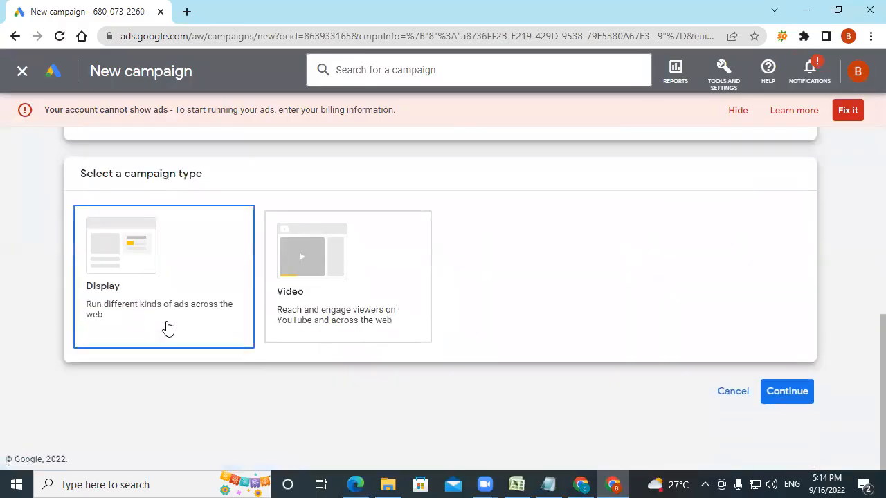
{"action": "left_click", "coordinate": [168, 328]}
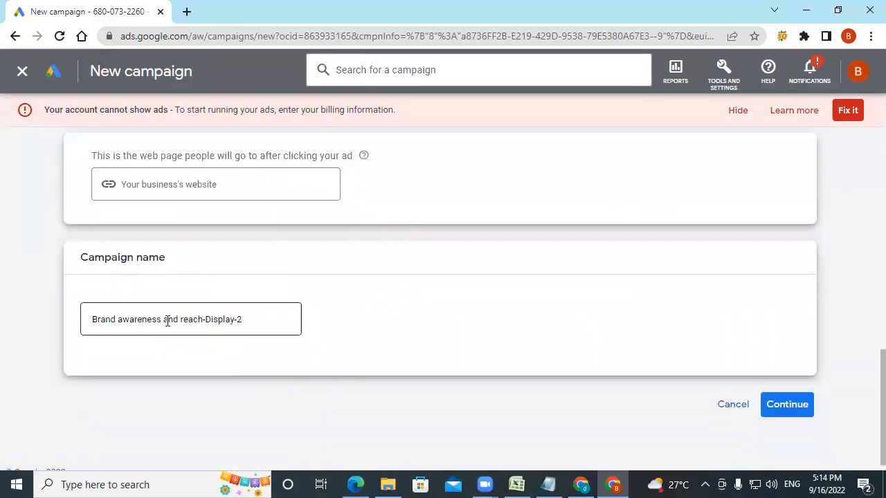
- Copy the address digitalmarketingfaculty.in from a new browser tab and enter it as the campaign's business website
{"action": "left_click", "coordinate": [232, 197]}
{"action": "left_click", "coordinate": [187, 12]}
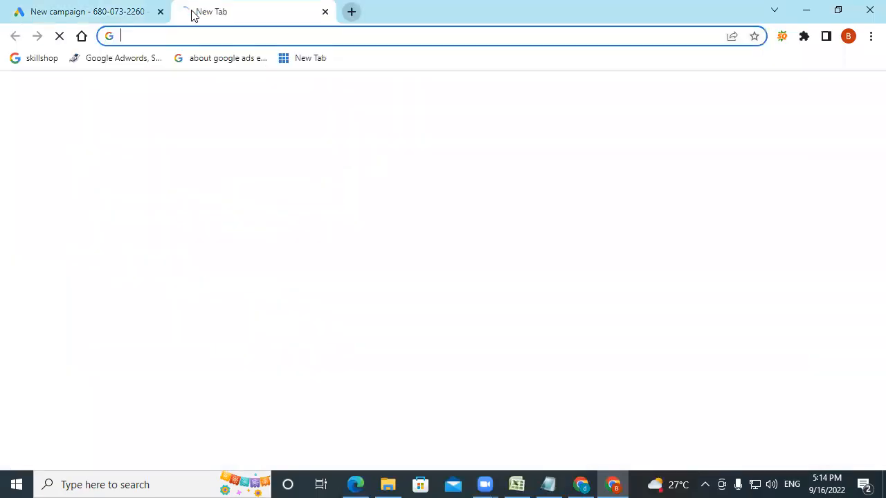
{"action": "type", "text": "digitalmarketingfaculty.in"}
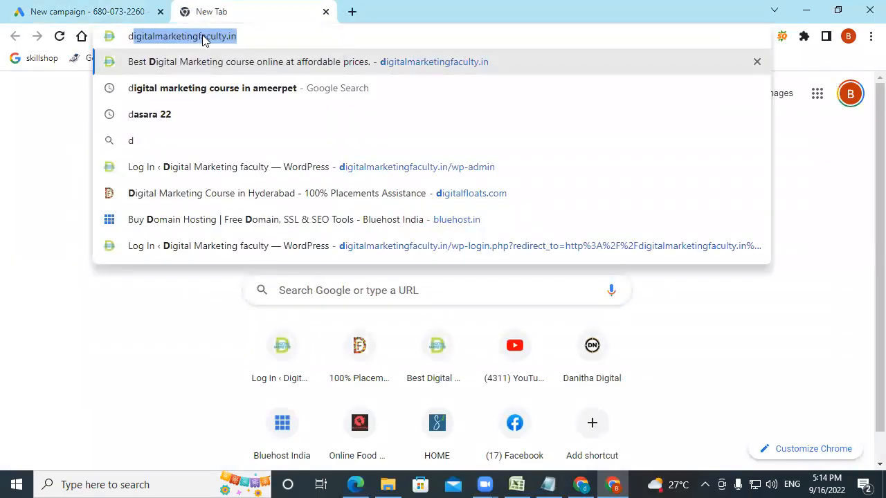
{"action": "double_click", "coordinate": [201, 38]}
{"action": "key", "text": "ctrl+c"}
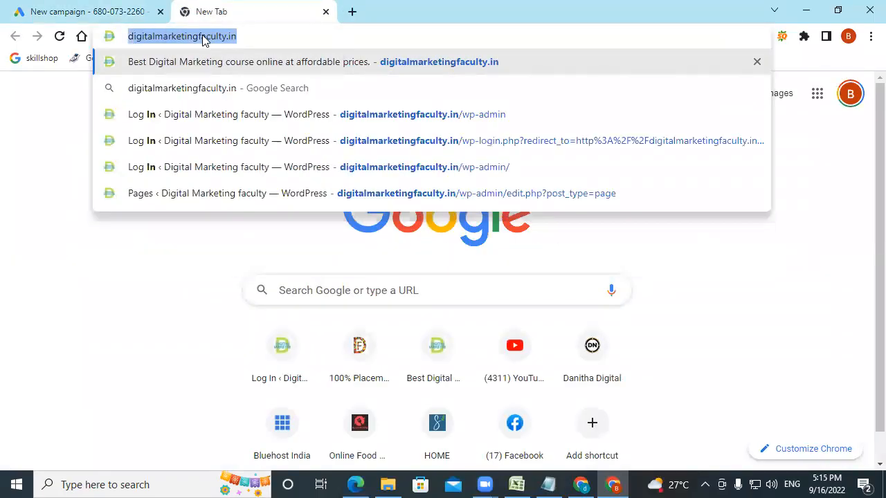
{"action": "left_click", "coordinate": [128, 12]}
{"action": "key", "text": "ctrl+v"}
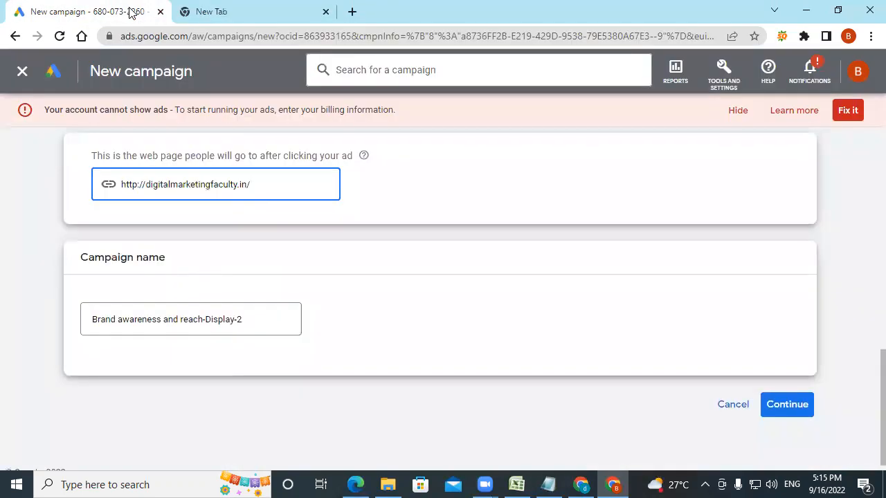
- Name the campaign "Sep display 5pm" and continue with a new campaign instead of the saved draft
{"action": "left_click_drag", "start_coordinate": [261, 319], "coordinate": [83, 340]}
{"action": "type", "text": "sample display 5pm"}
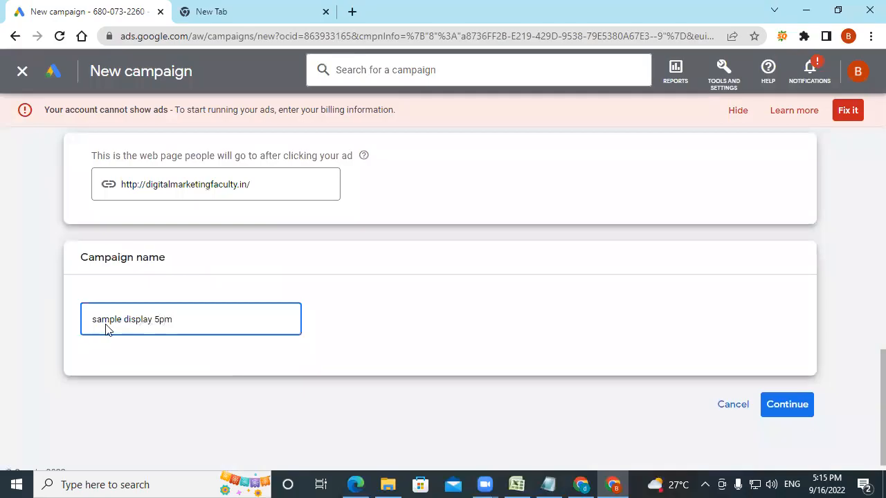
{"action": "left_click_drag", "start_coordinate": [122, 320], "coordinate": [84, 331]}
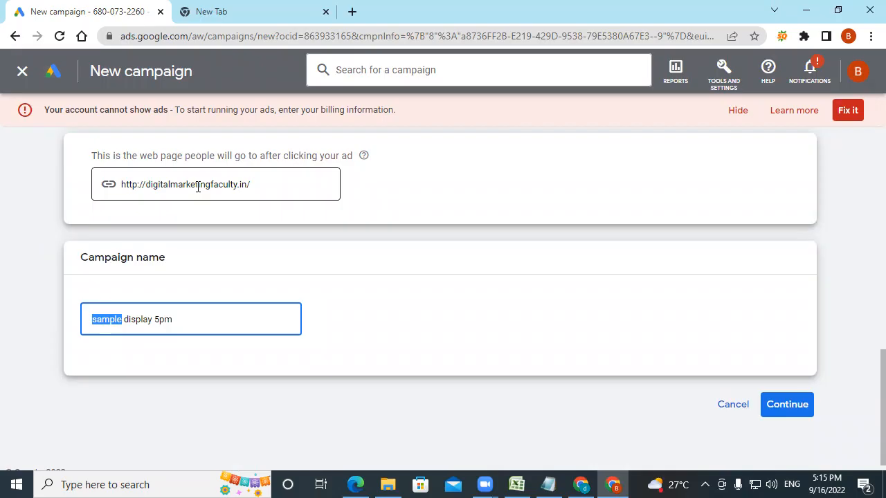
{"action": "type", "text": "Sep"}
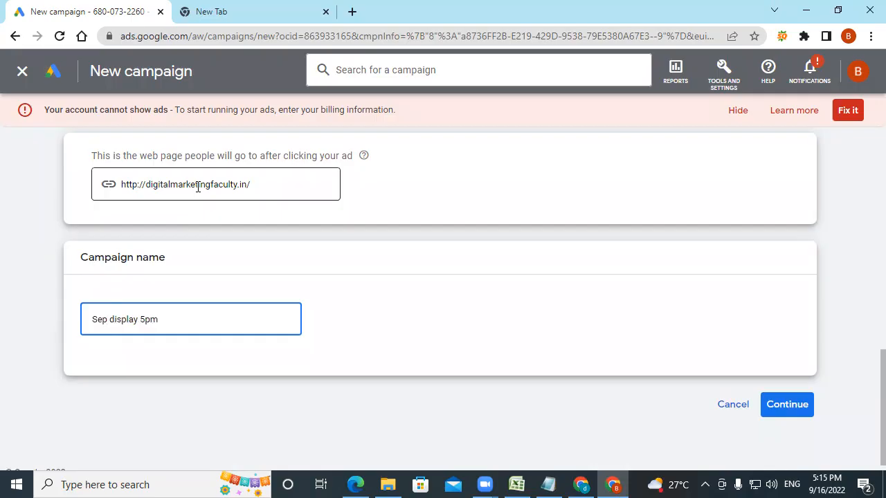
{"action": "left_click", "coordinate": [787, 406]}
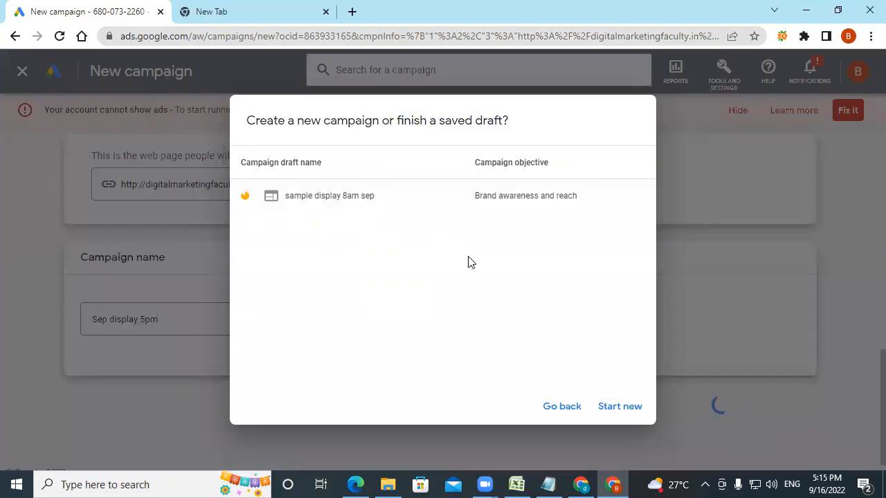
{"action": "left_click", "coordinate": [616, 408]}
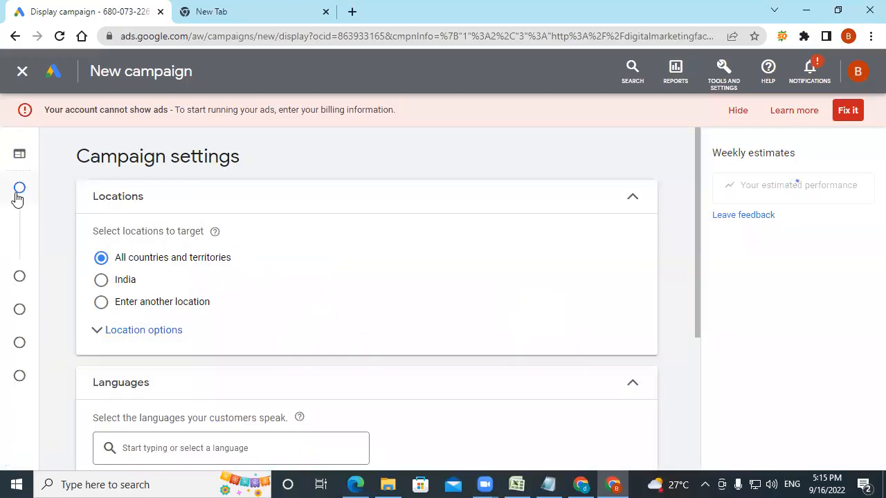
- Switch location targeting to another location and target the state of Telangana, India
{"action": "mouse_move", "coordinate": [17, 198]}
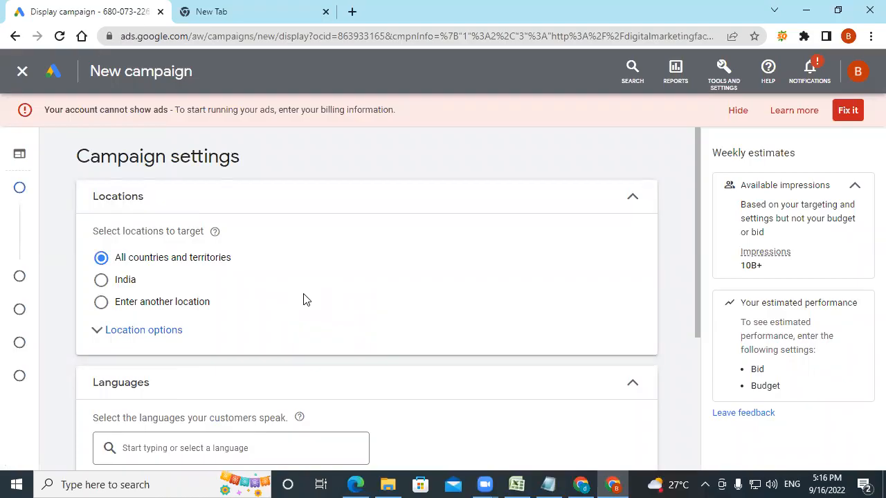
{"action": "left_click", "coordinate": [183, 307]}
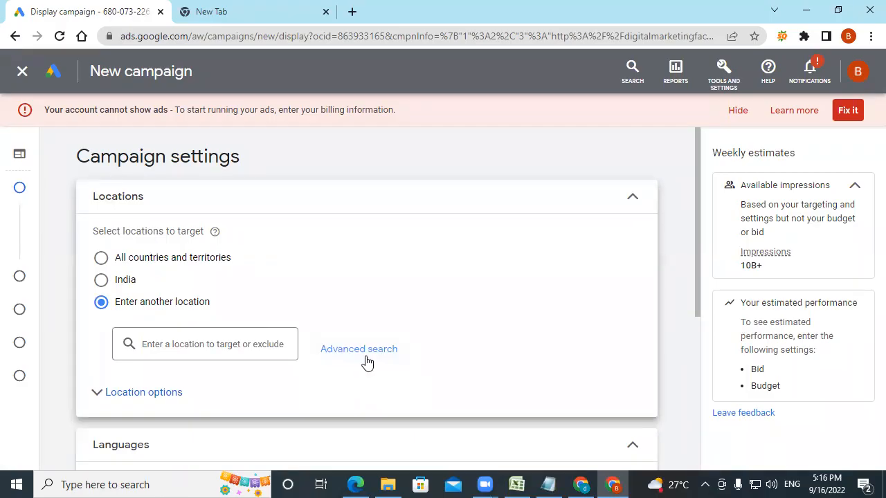
{"action": "left_click", "coordinate": [218, 346]}
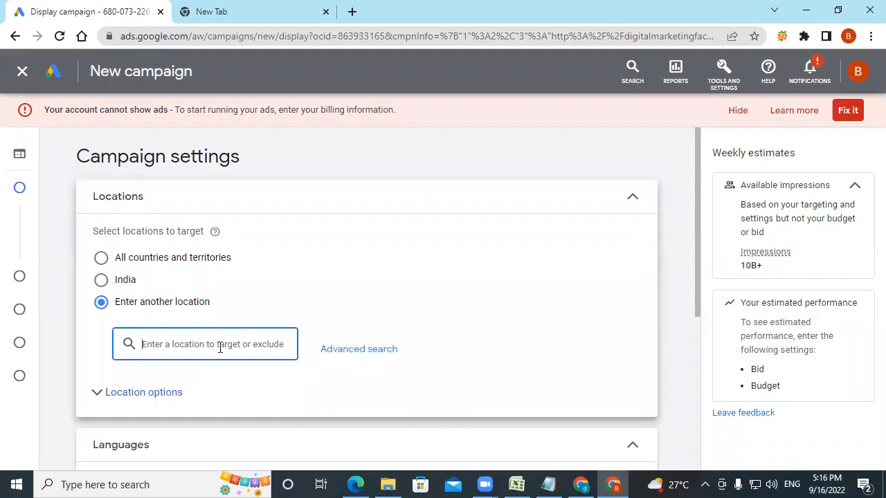
{"action": "type", "text": "tel"}
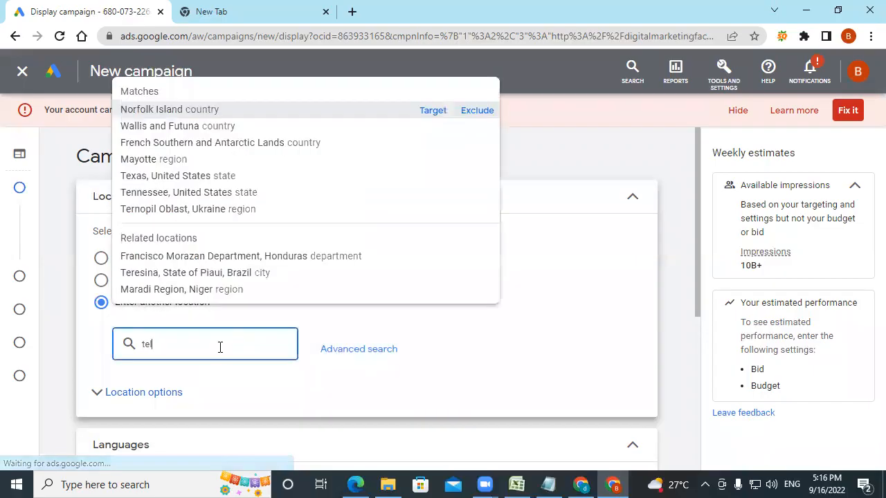
{"action": "left_click", "coordinate": [433, 89]}
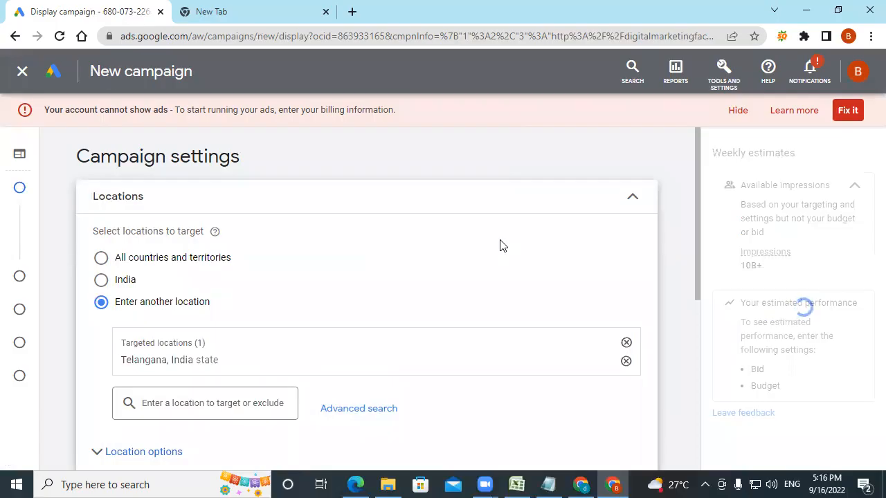
- Expand the additional campaign settings and switch Devices to specific device targeting
{"action": "scroll", "coordinate": [502, 246], "scroll_direction": "down", "scroll_amount": 4}
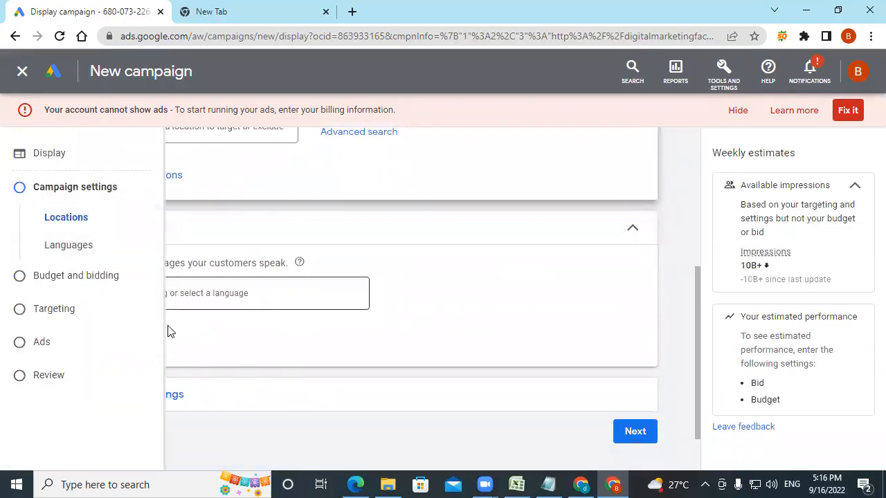
{"action": "scroll", "coordinate": [480, 311], "scroll_direction": "down", "scroll_amount": 1}
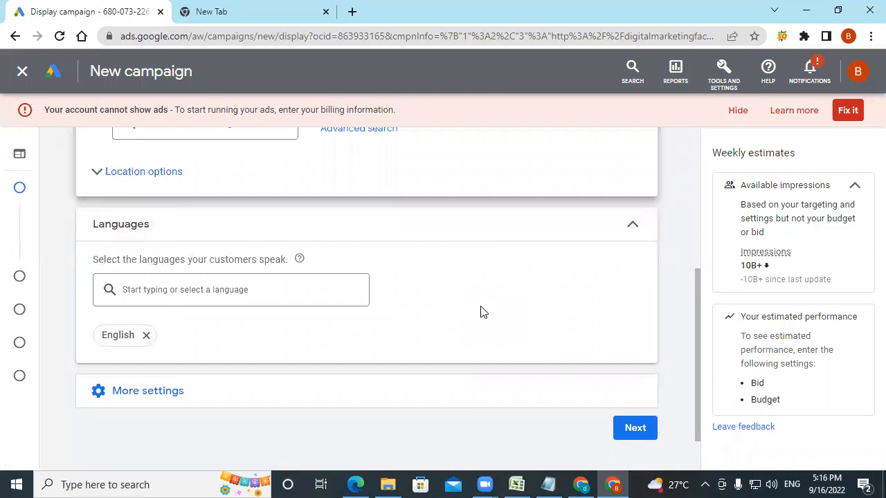
{"action": "left_click", "coordinate": [173, 335]}
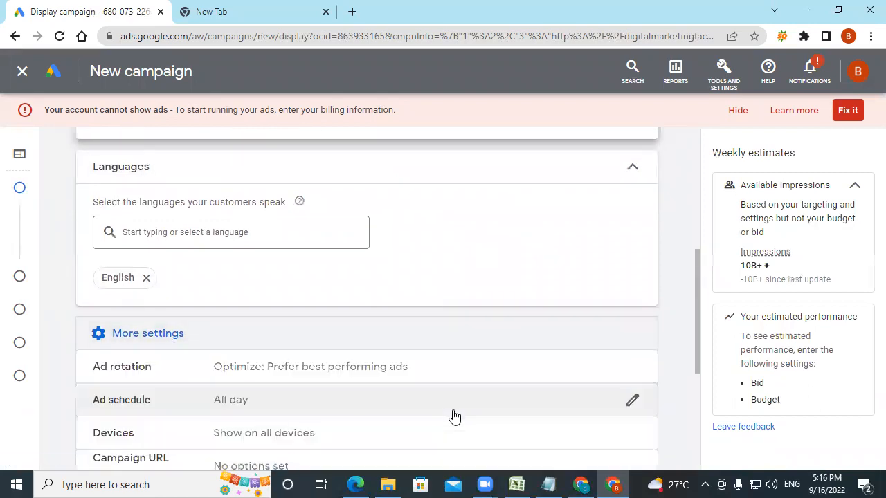
{"action": "scroll", "coordinate": [454, 416], "scroll_direction": "down", "scroll_amount": 1}
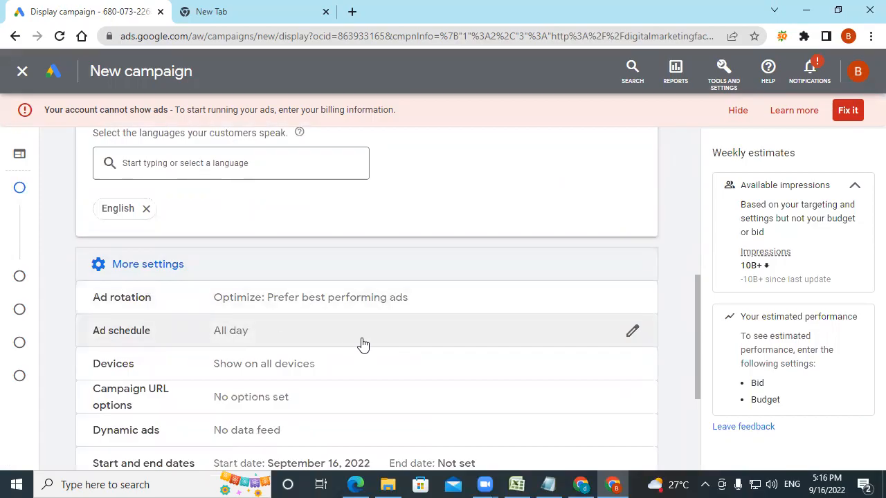
{"action": "scroll", "coordinate": [360, 344], "scroll_direction": "down", "scroll_amount": 1}
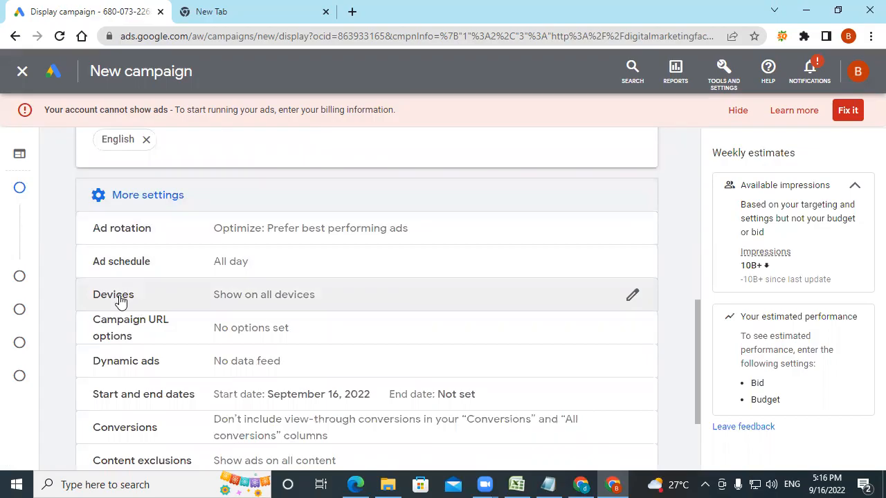
{"action": "left_click", "coordinate": [279, 303]}
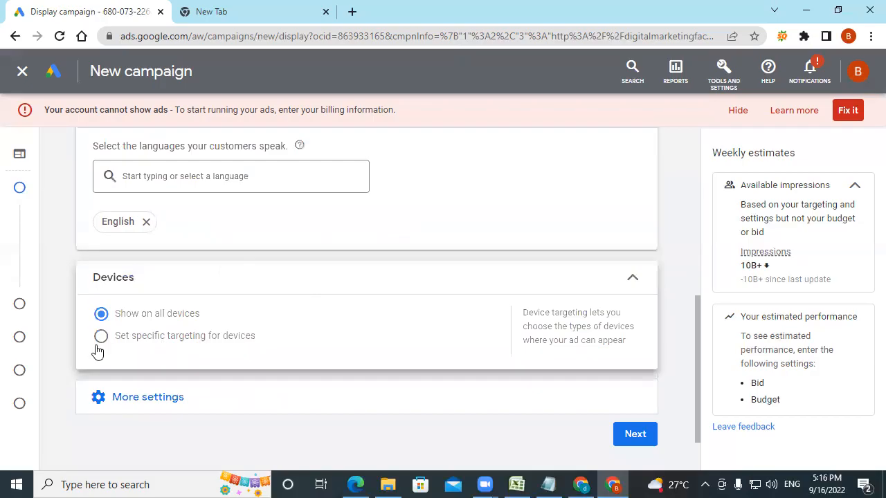
{"action": "left_click", "coordinate": [101, 337]}
- Examine the available device types and operating systems for targeting, leaving the operating system choice unchanged
{"action": "scroll", "coordinate": [176, 236], "scroll_direction": "down", "scroll_amount": 3}
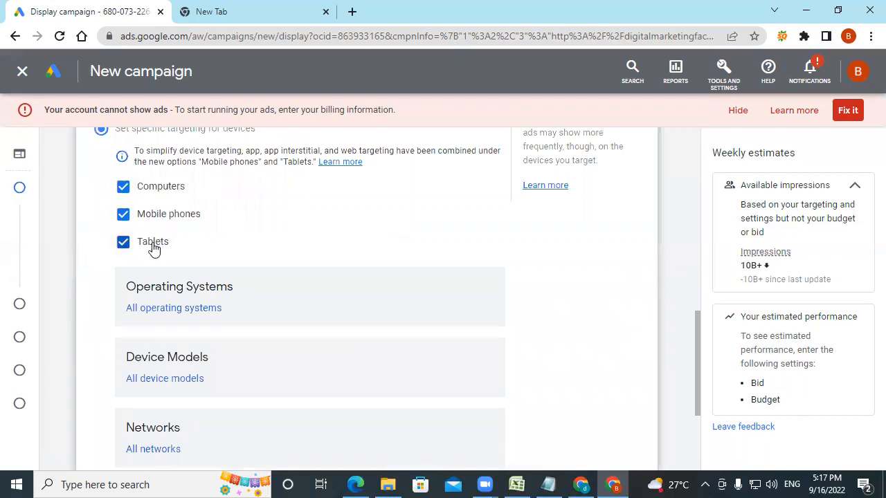
{"action": "scroll", "coordinate": [370, 313], "scroll_direction": "down", "scroll_amount": 1}
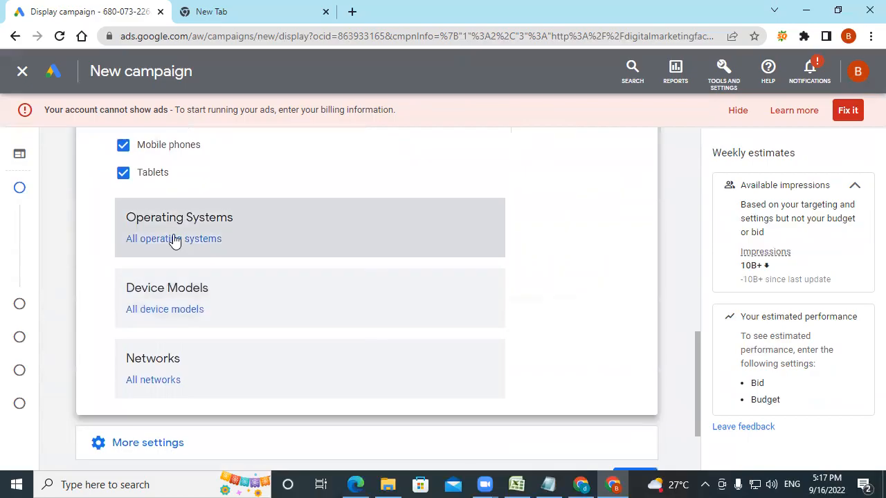
{"action": "left_click", "coordinate": [174, 240]}
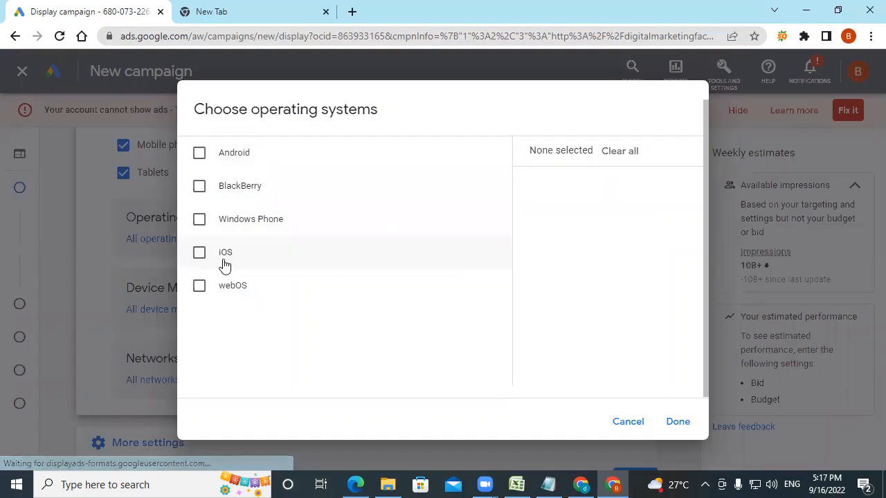
{"action": "left_click", "coordinate": [631, 424]}
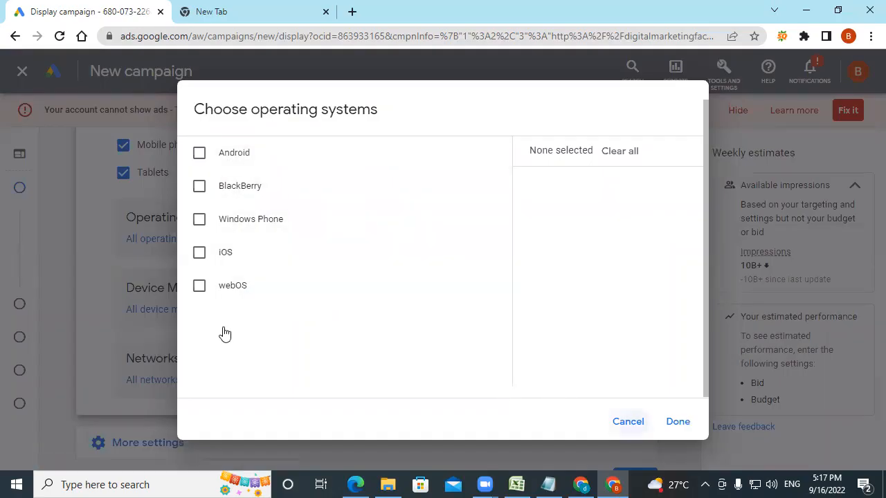
- Examine the Android brands offered for device model targeting, then cancel the selection
{"action": "left_click", "coordinate": [177, 313]}
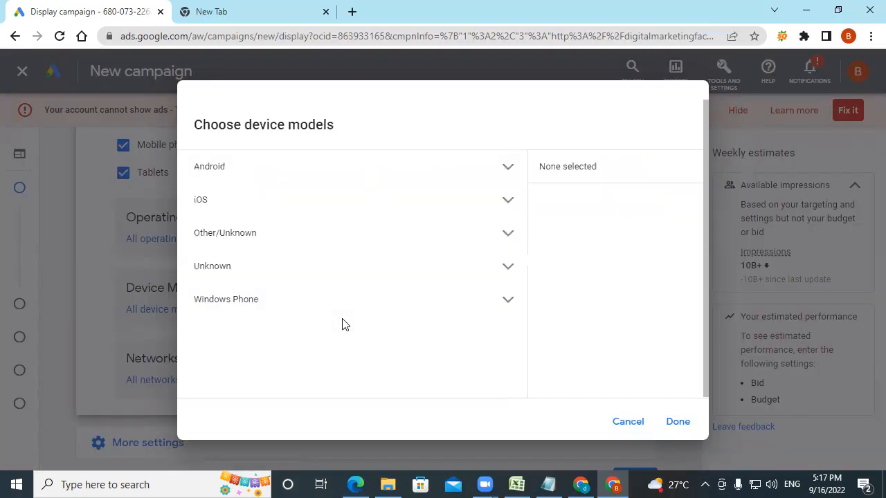
{"action": "left_click", "coordinate": [510, 178]}
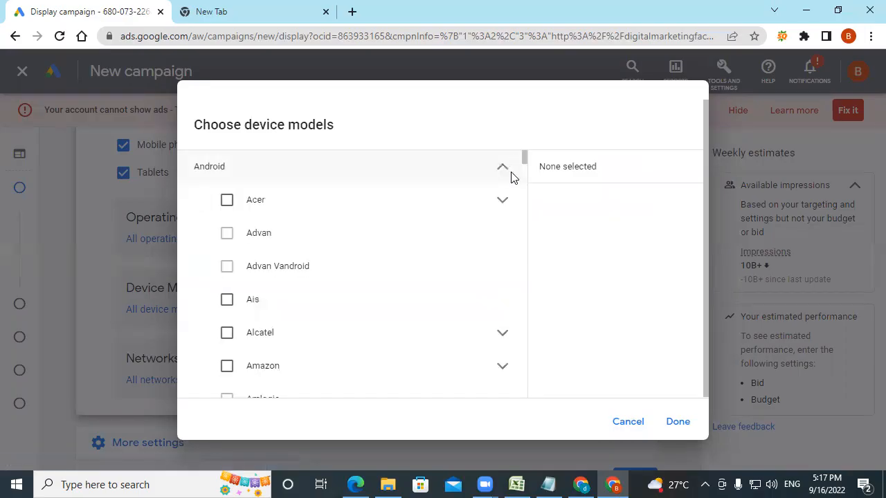
{"action": "scroll", "coordinate": [392, 344], "scroll_direction": "down", "scroll_amount": 15}
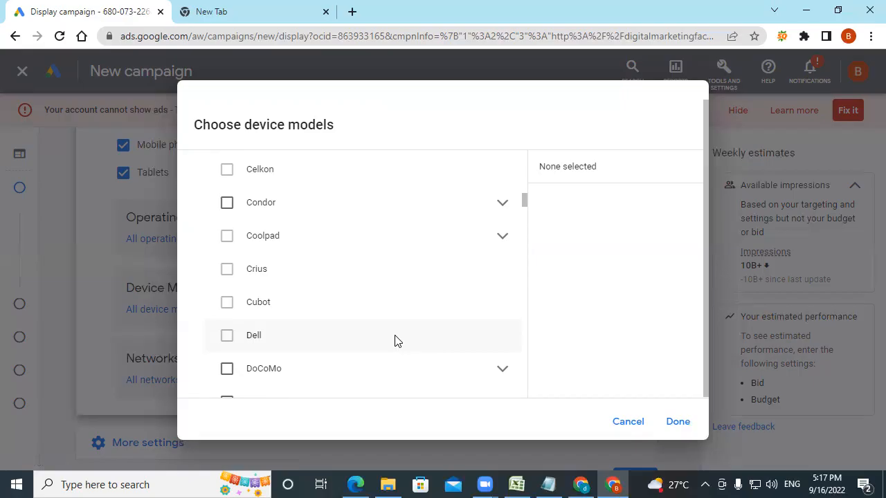
{"action": "left_click", "coordinate": [632, 425]}
- Examine Wifi and the mobile carriers in India offered for network targeting, and cancel the selection
{"action": "left_click", "coordinate": [154, 379]}
{"action": "left_click", "coordinate": [232, 202]}
{"action": "left_click", "coordinate": [222, 203]}
{"action": "left_click", "coordinate": [507, 201]}
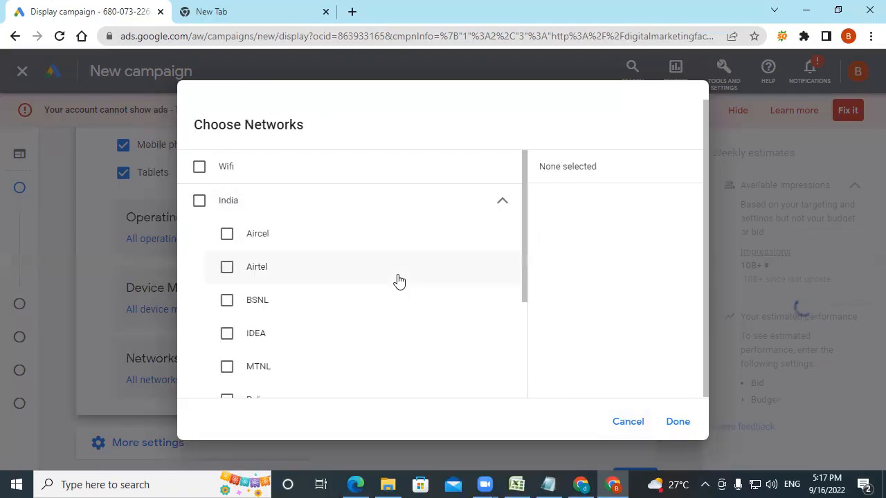
{"action": "scroll", "coordinate": [397, 281], "scroll_direction": "down", "scroll_amount": 3}
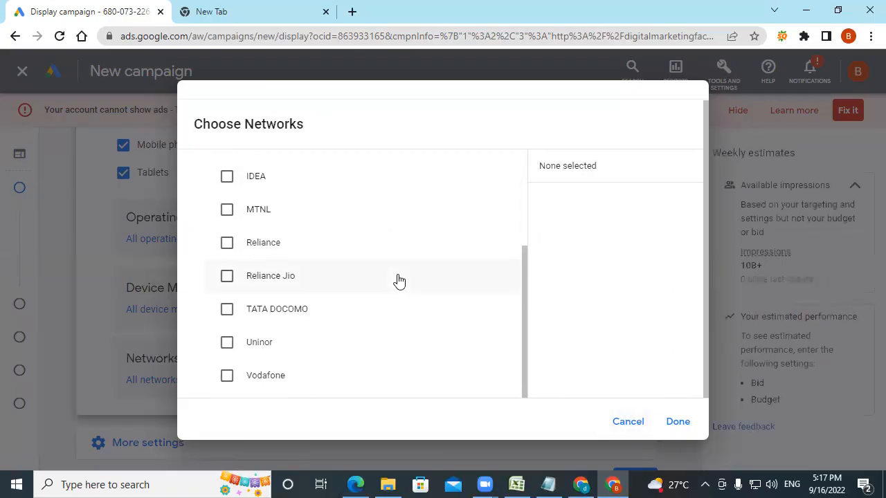
{"action": "scroll", "coordinate": [398, 280], "scroll_direction": "up", "scroll_amount": 3}
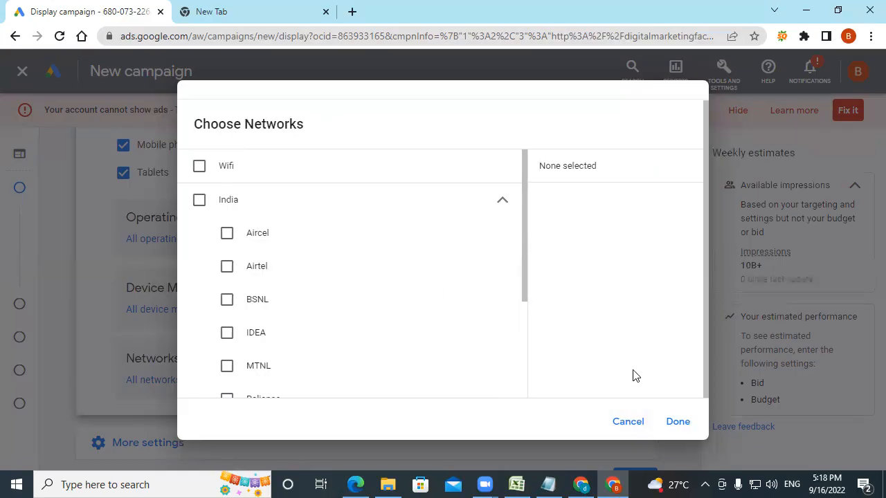
{"action": "key", "text": "Escape"}
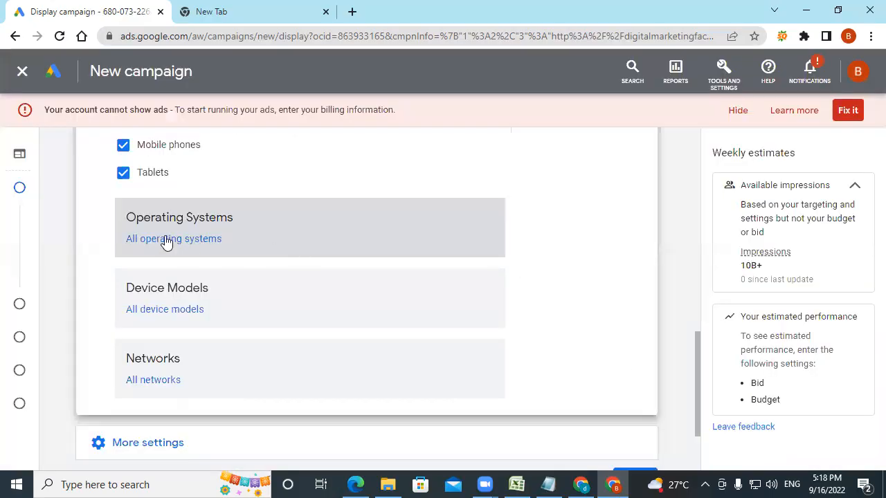
- Set Devices back to show on all devices, and schedule the campaign from Sep 19, 2022 to Sep 30, 2022
{"action": "scroll", "coordinate": [201, 228], "scroll_direction": "up", "scroll_amount": 3}
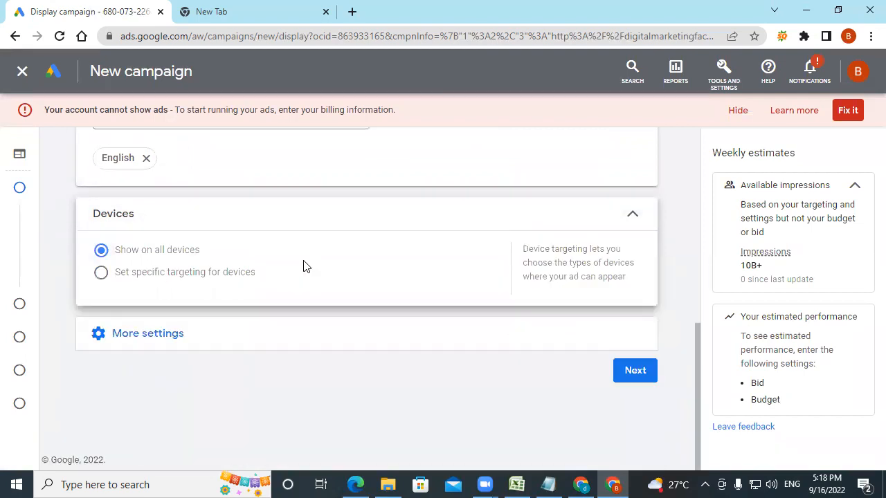
{"action": "left_click", "coordinate": [156, 339]}
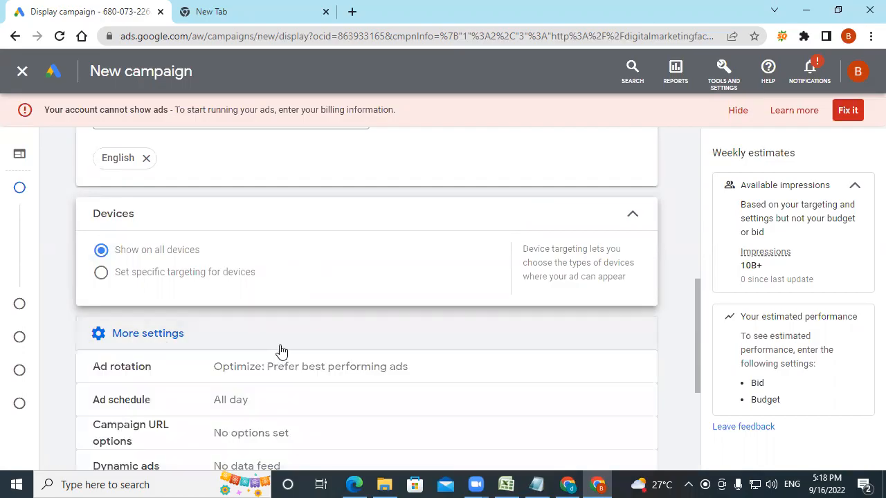
{"action": "scroll", "coordinate": [281, 352], "scroll_direction": "down", "scroll_amount": 3}
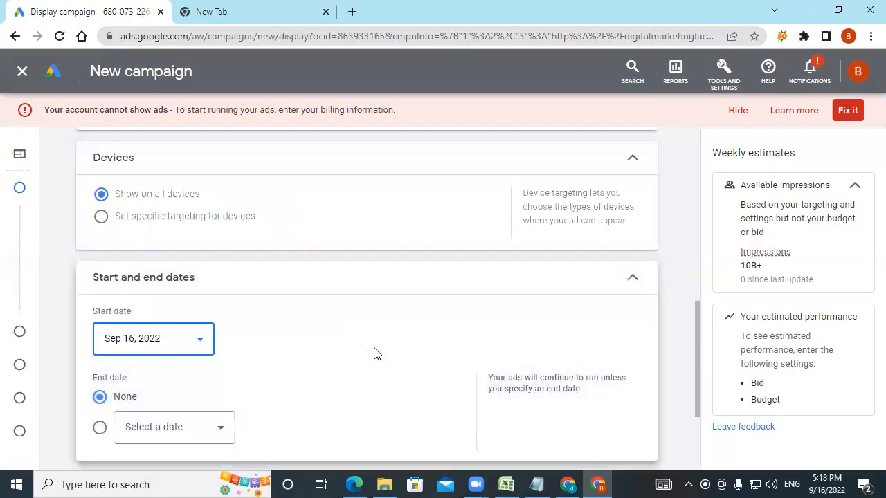
{"action": "scroll", "coordinate": [313, 367], "scroll_direction": "down", "scroll_amount": 1}
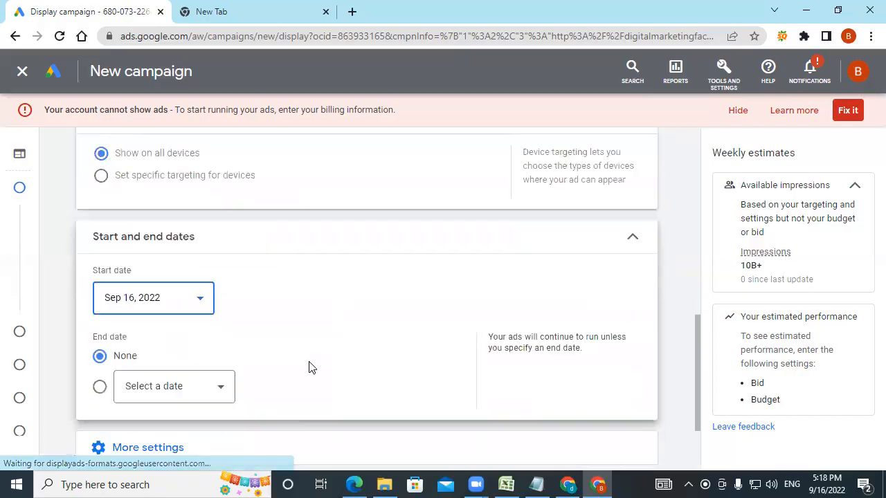
{"action": "left_click", "coordinate": [184, 281]}
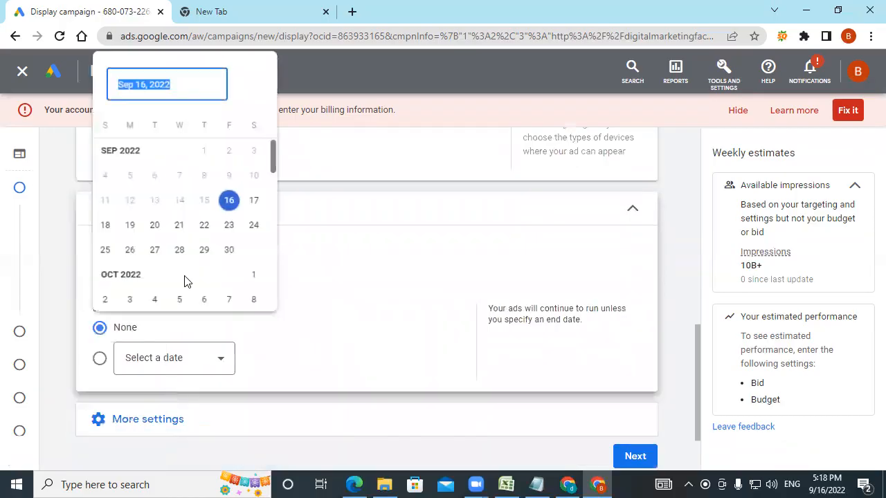
{"action": "left_click", "coordinate": [130, 226]}
{"action": "left_click", "coordinate": [196, 367]}
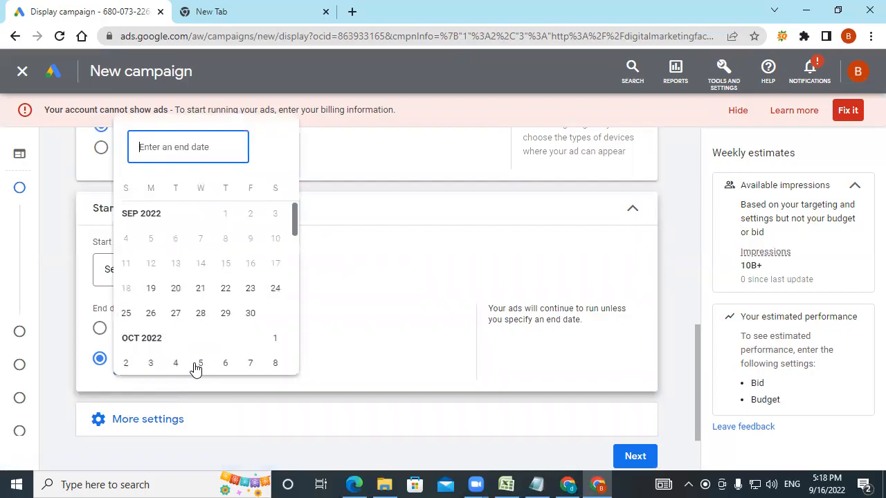
{"action": "left_click", "coordinate": [249, 315]}
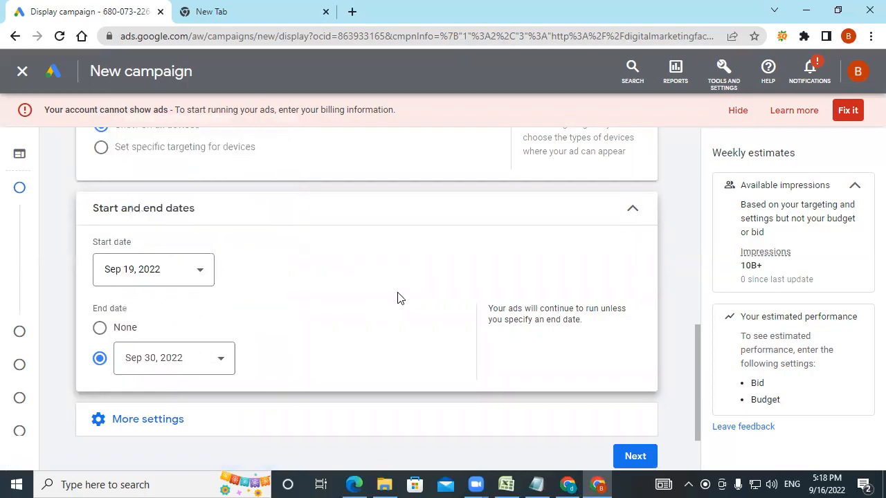
- Examine the content exclusion options and the other additional campaign settings without changing any
{"action": "scroll", "coordinate": [397, 299], "scroll_direction": "down", "scroll_amount": 2}
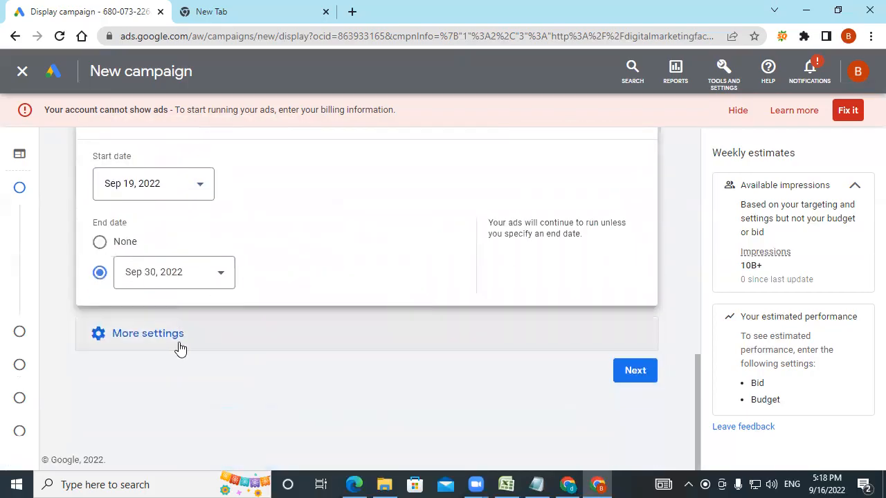
{"action": "left_click", "coordinate": [178, 339]}
{"action": "scroll", "coordinate": [336, 356], "scroll_direction": "down", "scroll_amount": 3}
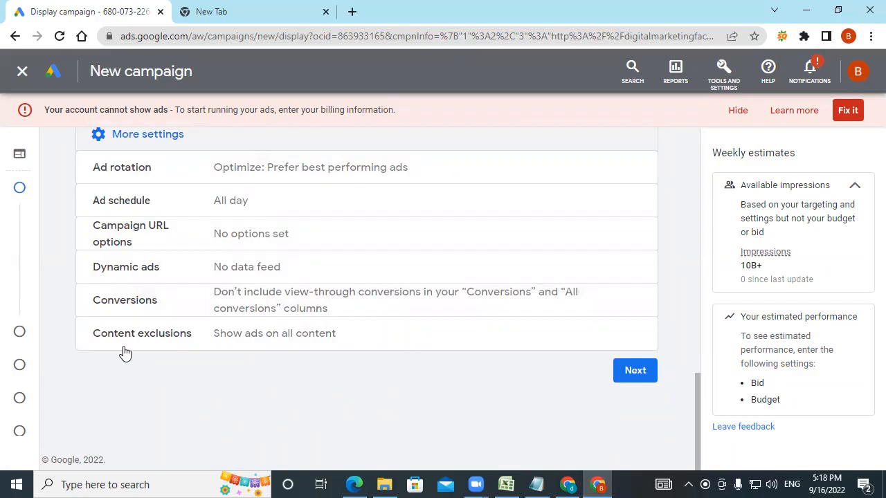
{"action": "left_click", "coordinate": [274, 339]}
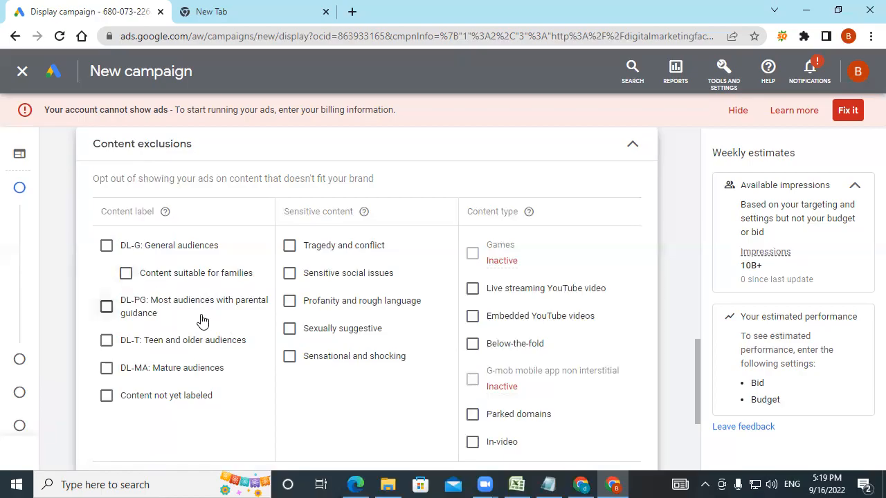
{"action": "scroll", "coordinate": [201, 320], "scroll_direction": "down", "scroll_amount": 1}
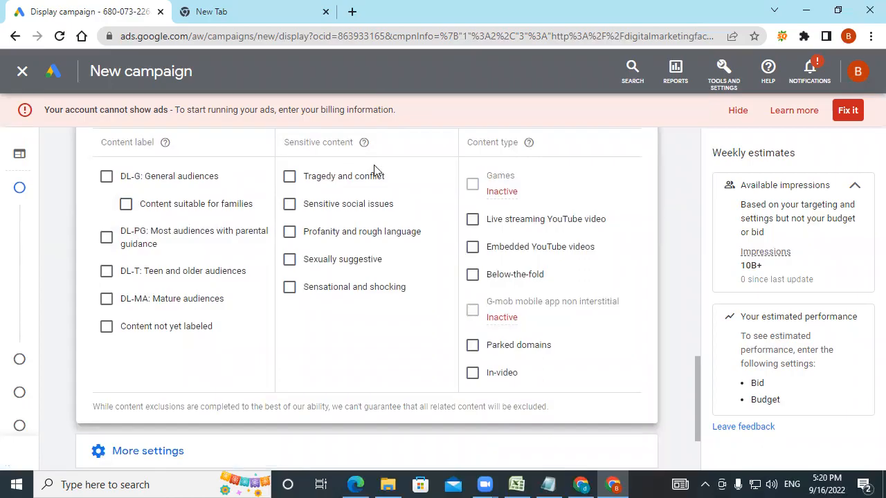
{"action": "scroll", "coordinate": [380, 341], "scroll_direction": "up", "scroll_amount": 2}
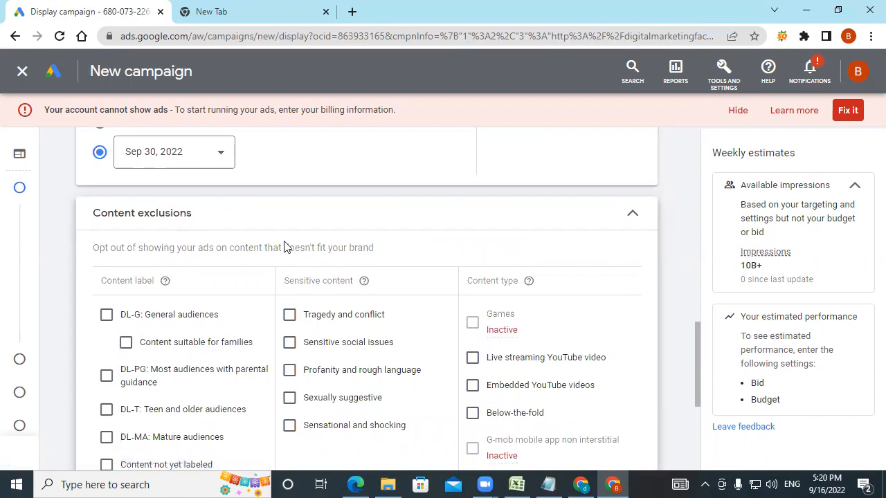
{"action": "left_click", "coordinate": [634, 215]}
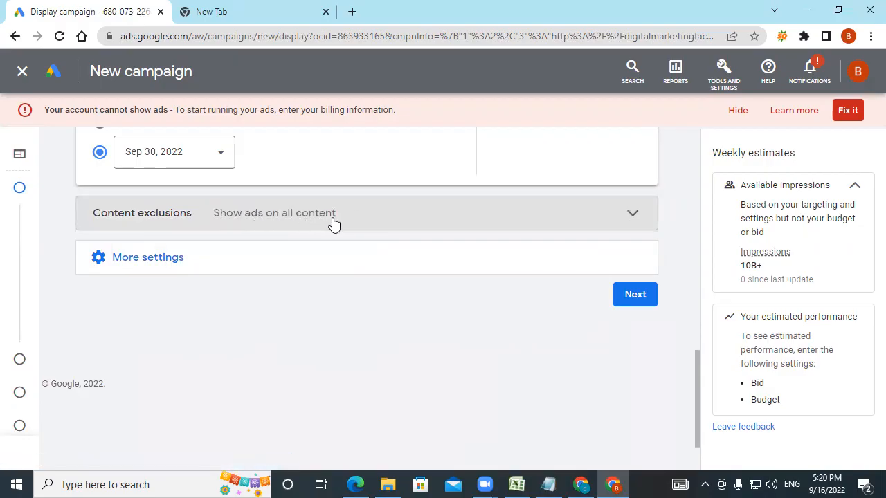
{"action": "left_click", "coordinate": [184, 260]}
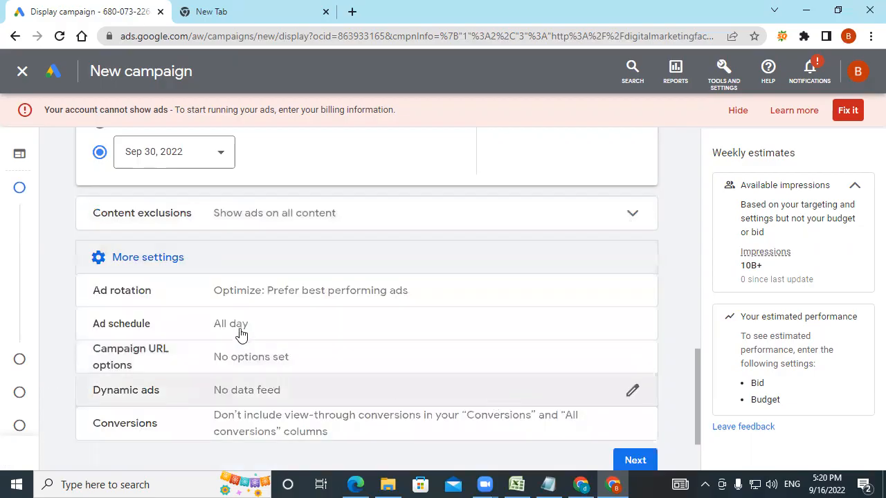
{"action": "scroll", "coordinate": [484, 409], "scroll_direction": "down", "scroll_amount": 2}
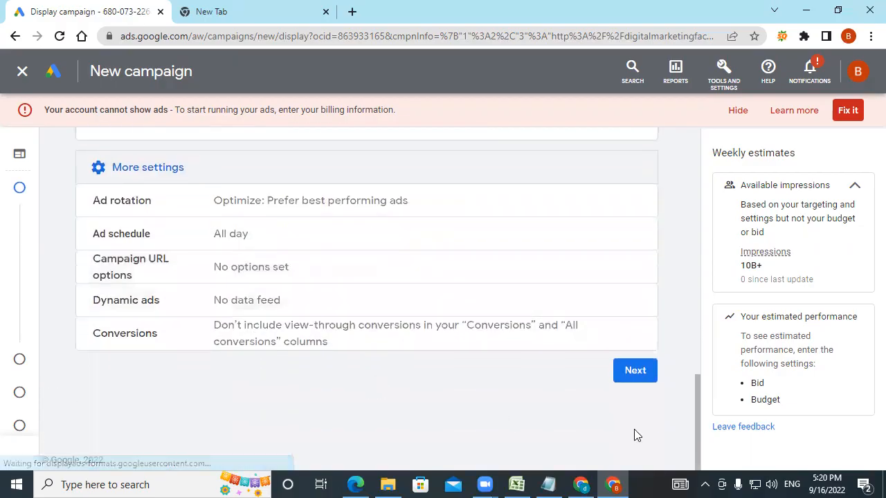
- Proceed to budget and bidding and set the campaign's average daily budget to ₹1,000
{"action": "left_click", "coordinate": [635, 372]}
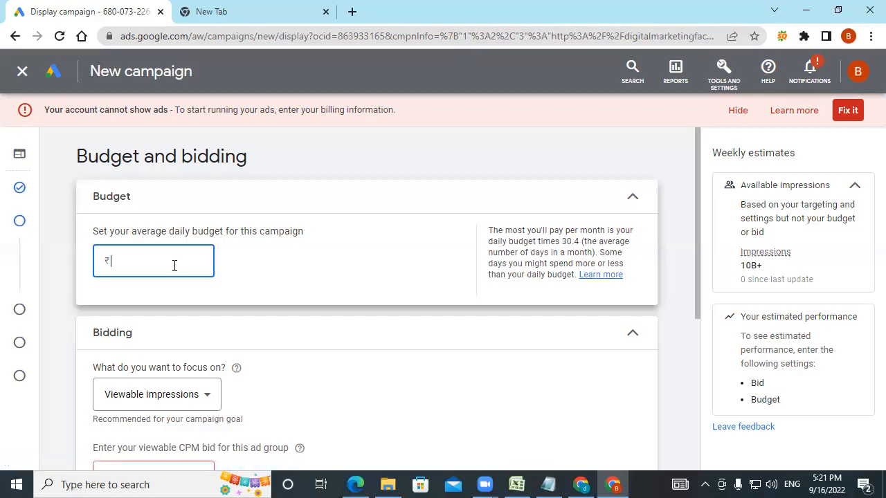
{"action": "type", "text": "1000"}
{"action": "left_click_drag", "start_coordinate": [133, 230], "coordinate": [164, 230]}
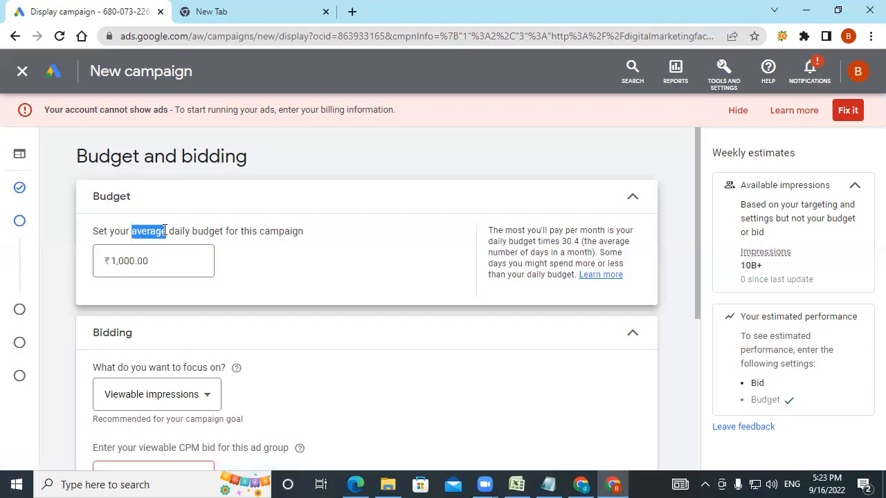
{"action": "left_click", "coordinate": [278, 275]}
- Set the ad group's viewable CPM bid to ₹100 and check the weekly impressions estimate
{"action": "scroll", "coordinate": [348, 364], "scroll_direction": "down", "scroll_amount": 2}
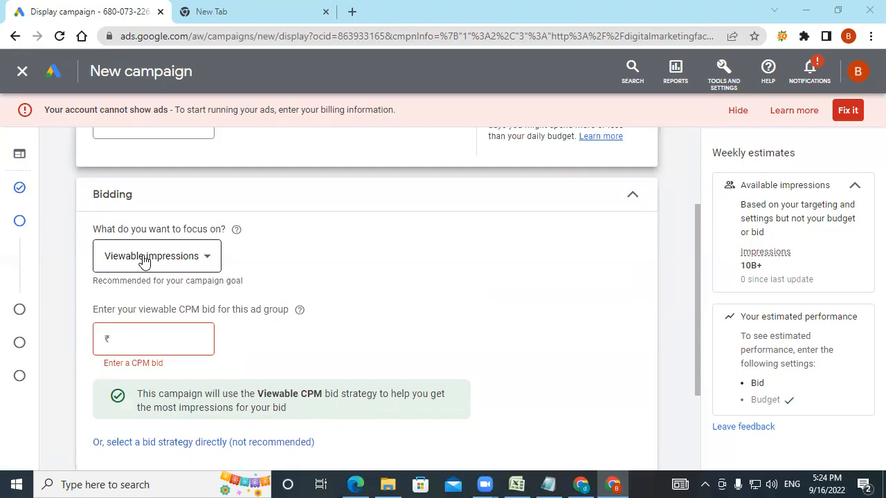
{"action": "left_click", "coordinate": [140, 339]}
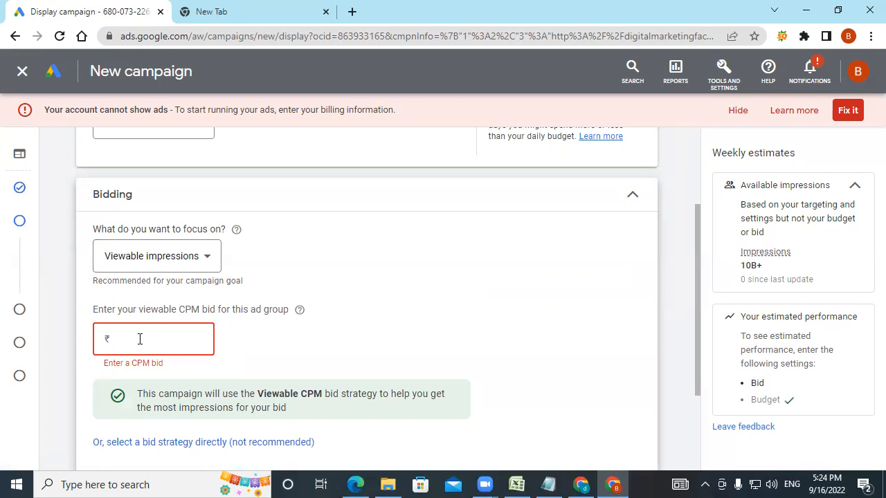
{"action": "type", "text": "100"}
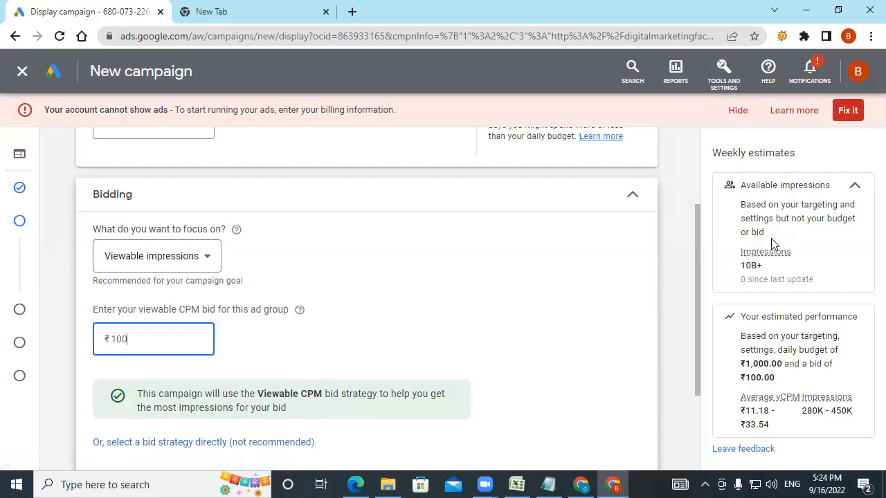
{"action": "mouse_move", "coordinate": [768, 253]}
{"action": "left_click_drag", "start_coordinate": [804, 411], "coordinate": [858, 416]}
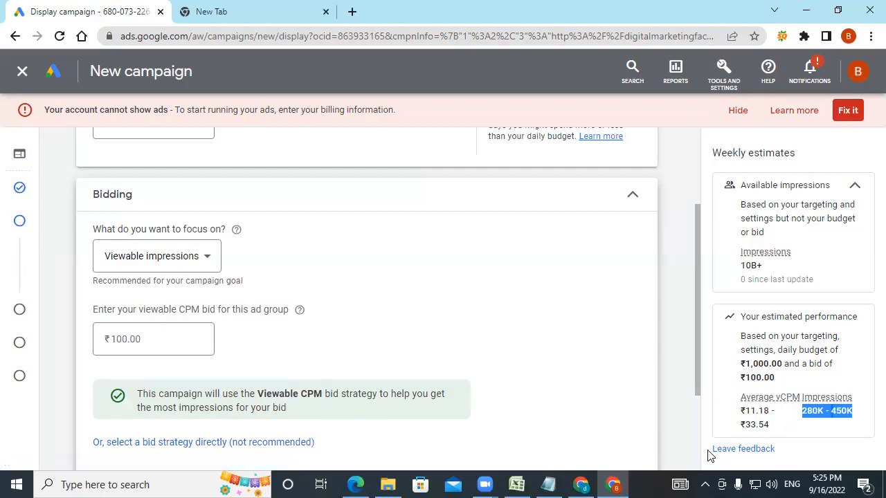
- Proceed to targeting and add Audience Segments as a targeting type
{"action": "scroll", "coordinate": [313, 328], "scroll_direction": "down", "scroll_amount": 3}
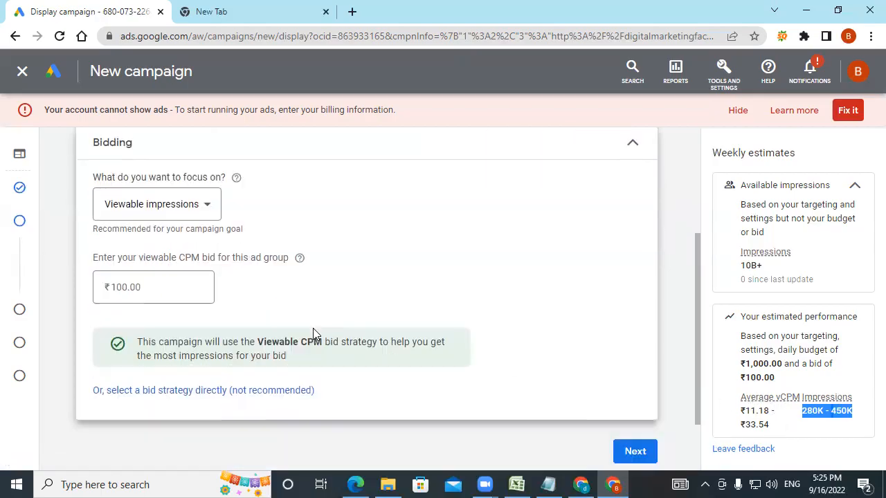
{"action": "left_click", "coordinate": [623, 377]}
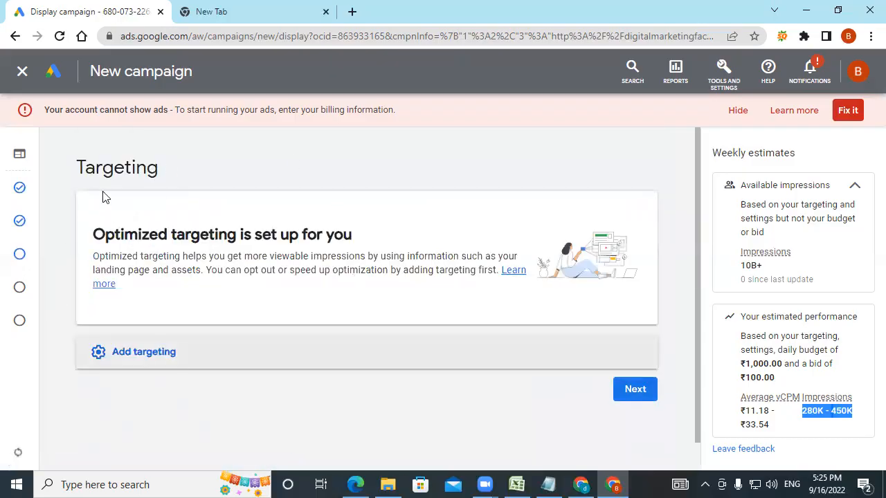
{"action": "left_click", "coordinate": [149, 355]}
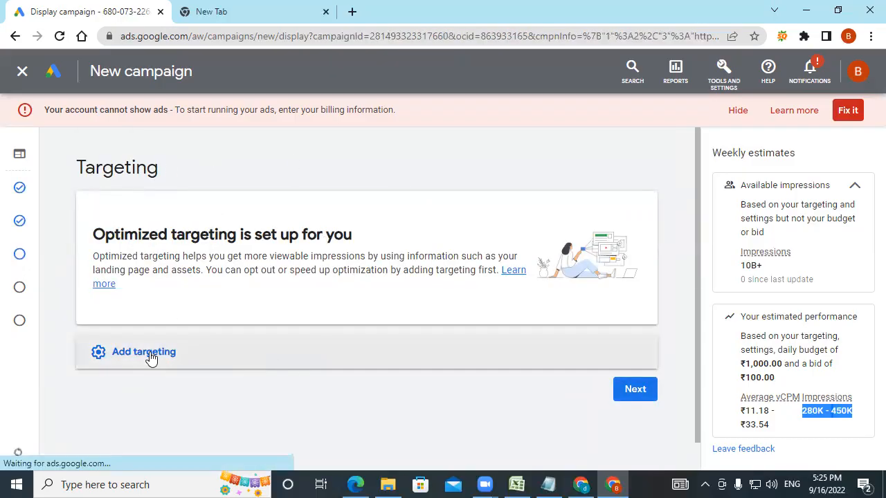
{"action": "scroll", "coordinate": [322, 344], "scroll_direction": "down", "scroll_amount": 3}
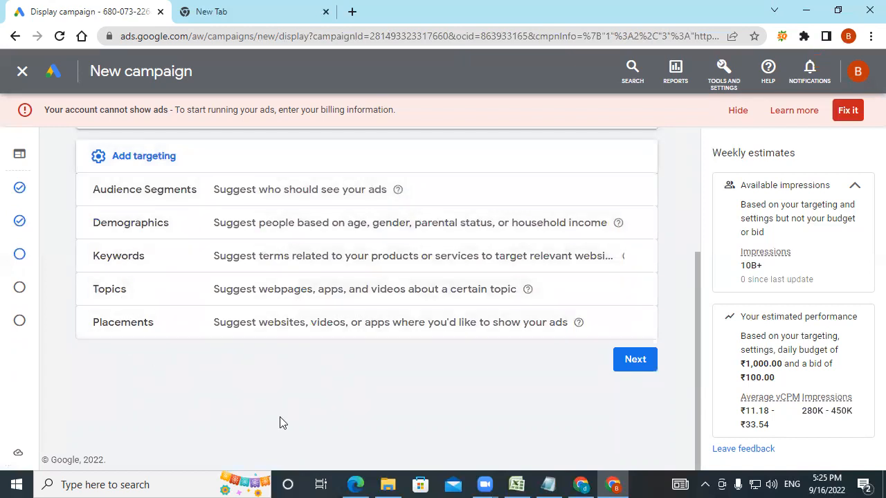
{"action": "left_click", "coordinate": [217, 195]}
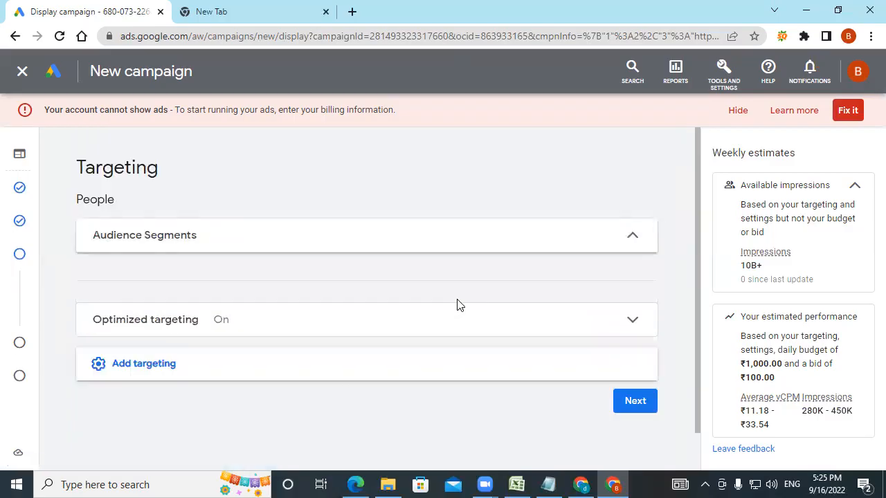
- Browse the audience segment categories available for targeting, from detailed demographics to custom segments
{"action": "scroll", "coordinate": [456, 305], "scroll_direction": "down", "scroll_amount": 3}
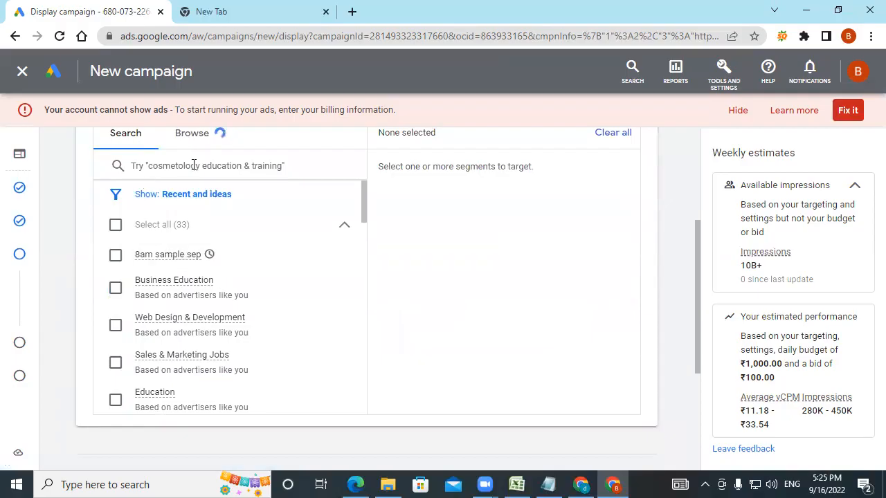
{"action": "scroll", "coordinate": [174, 231], "scroll_direction": "up", "scroll_amount": 1}
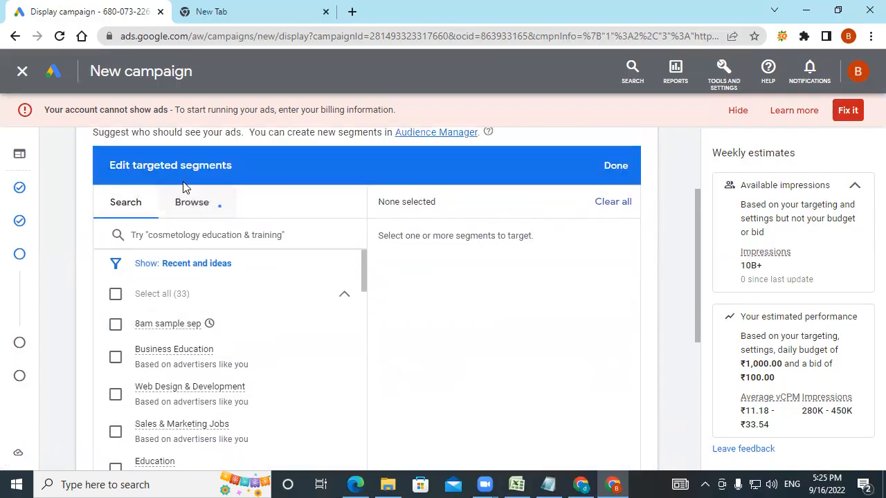
{"action": "left_click", "coordinate": [186, 205]}
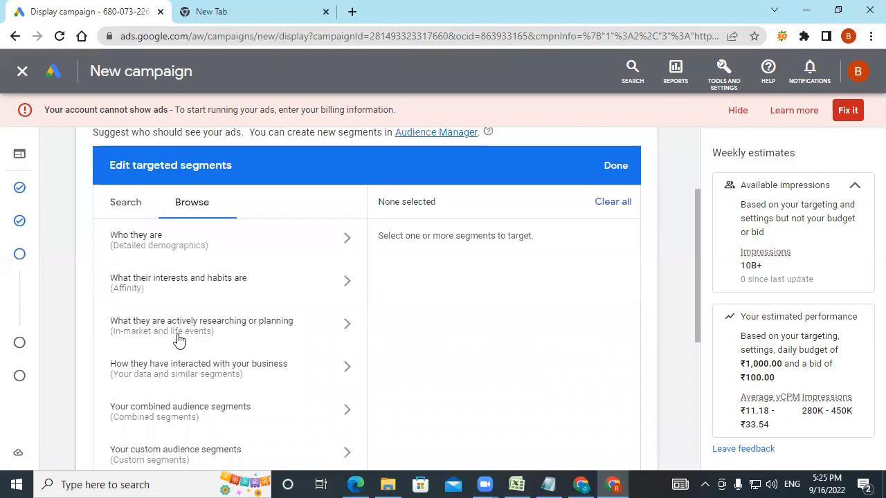
{"action": "scroll", "coordinate": [166, 339], "scroll_direction": "down", "scroll_amount": 1}
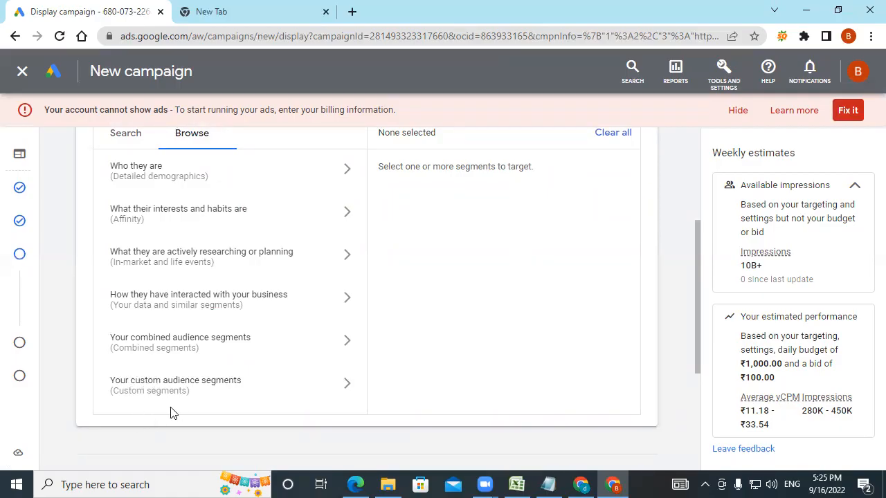
- Examine the parental status and marital status segments within the detailed demographics category
{"action": "left_click", "coordinate": [162, 184]}
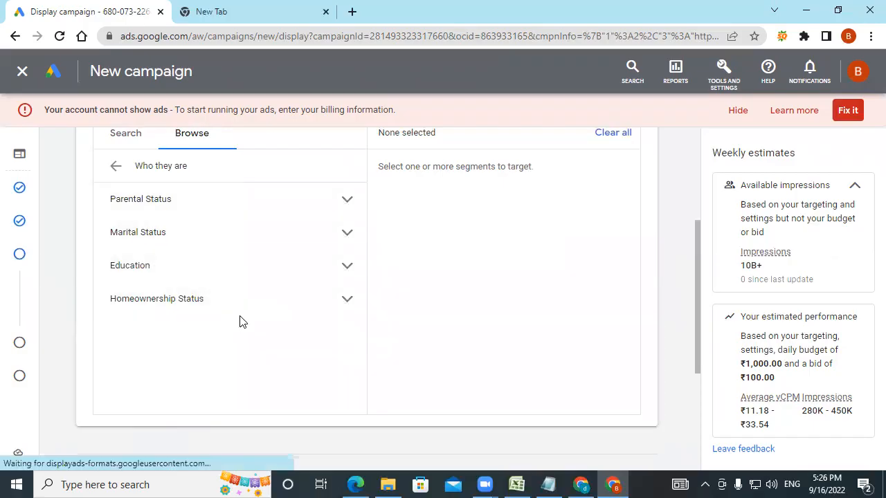
{"action": "left_click", "coordinate": [348, 200]}
{"action": "left_click", "coordinate": [342, 235]}
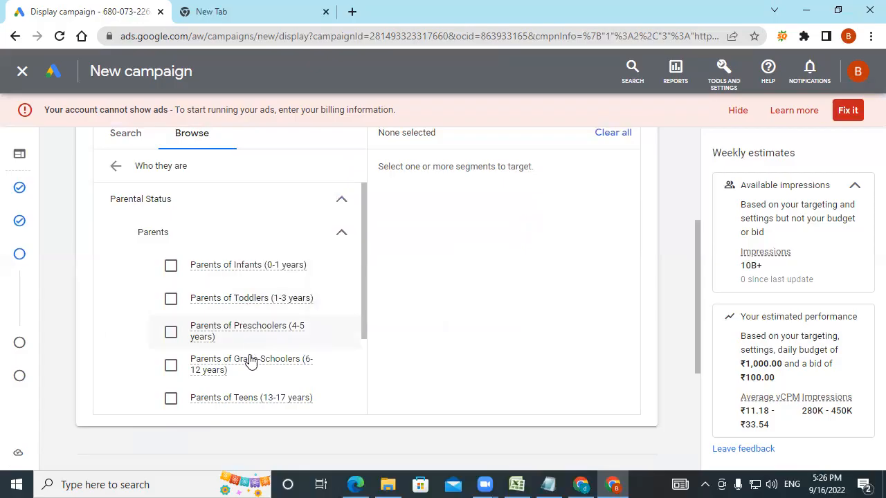
{"action": "scroll", "coordinate": [251, 356], "scroll_direction": "down", "scroll_amount": 3}
{"action": "scroll", "coordinate": [234, 280], "scroll_direction": "up", "scroll_amount": 3}
{"action": "left_click", "coordinate": [342, 233]}
{"action": "left_click", "coordinate": [347, 272]}
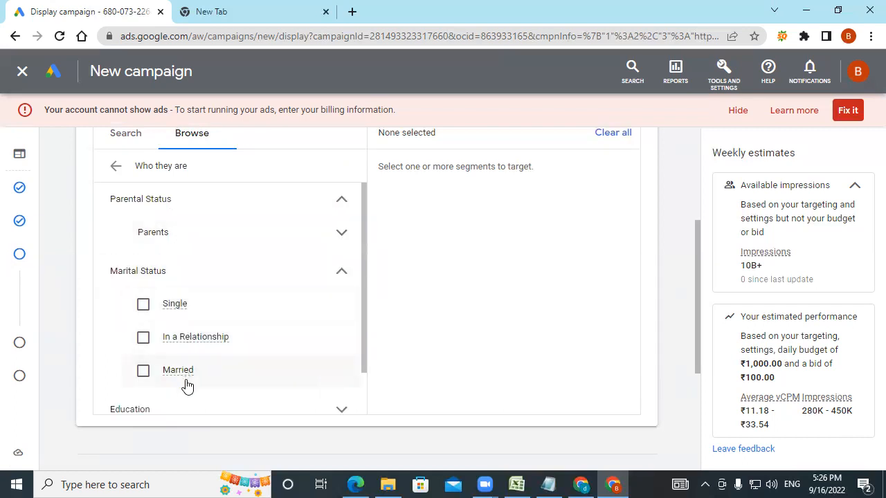
{"action": "left_click", "coordinate": [339, 272]}
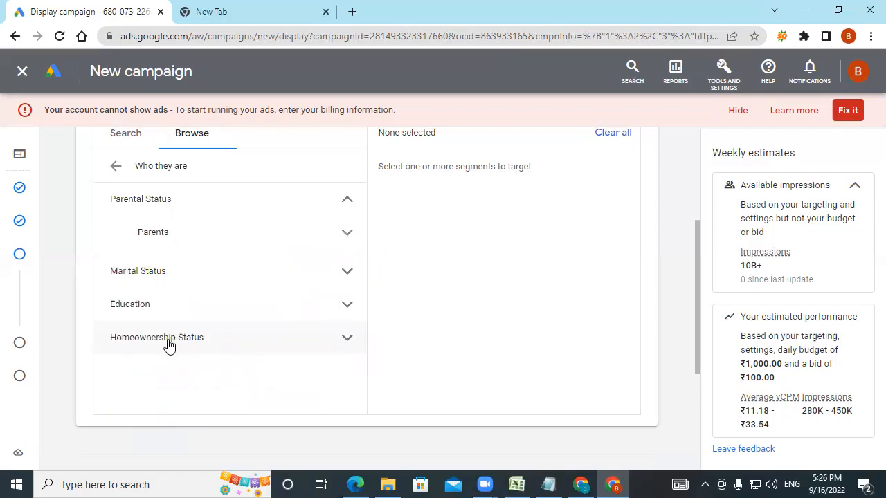
- Examine the education segments, including highest level of educational attainment, and the homeownership status segments
{"action": "left_click", "coordinate": [345, 308]}
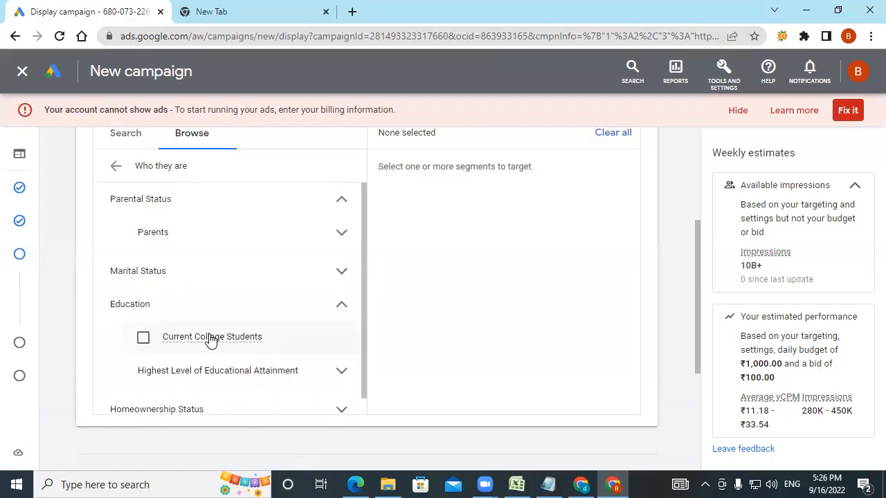
{"action": "left_click", "coordinate": [206, 377]}
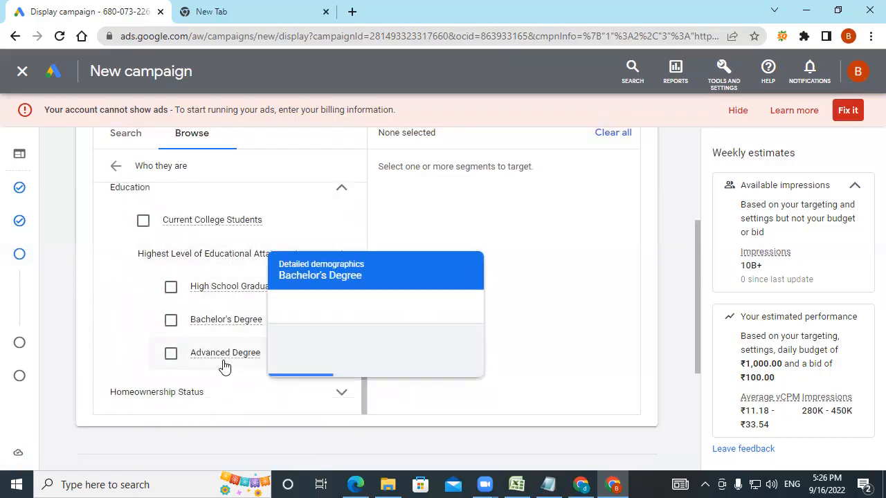
{"action": "scroll", "coordinate": [222, 368], "scroll_direction": "down", "scroll_amount": 2}
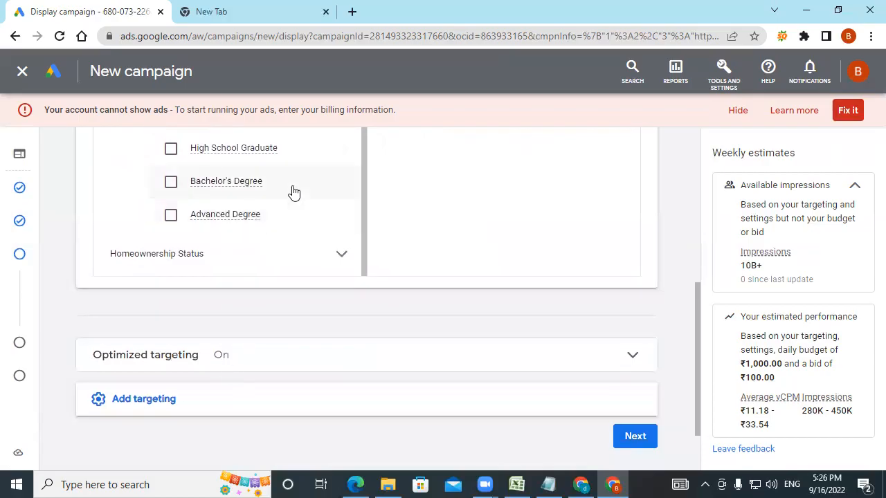
{"action": "left_click", "coordinate": [251, 255]}
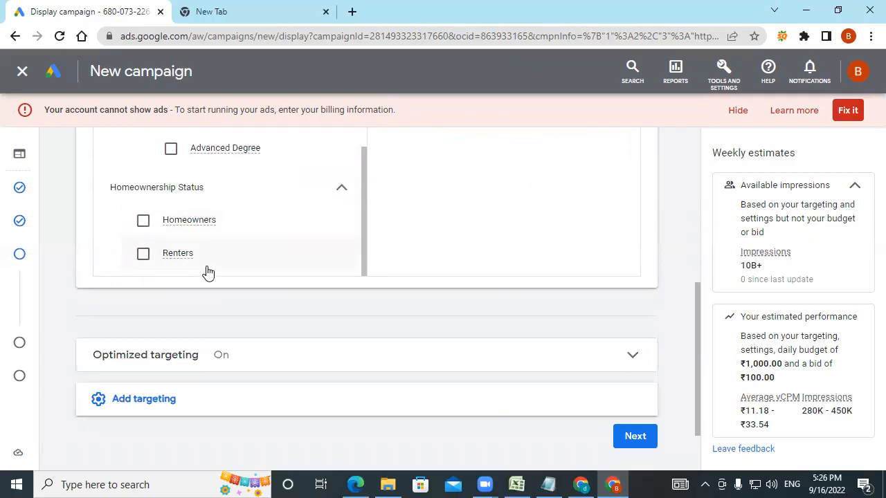
{"action": "scroll", "coordinate": [266, 246], "scroll_direction": "up", "scroll_amount": 3}
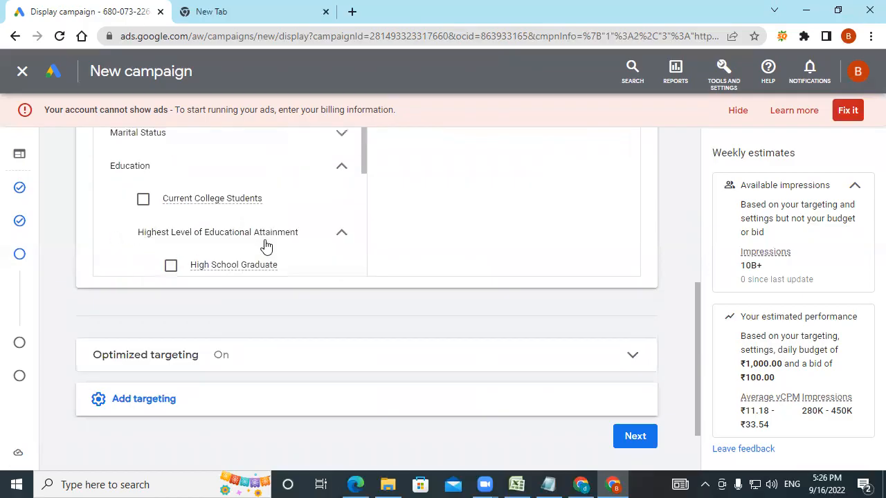
{"action": "scroll", "coordinate": [265, 246], "scroll_direction": "up", "scroll_amount": 4}
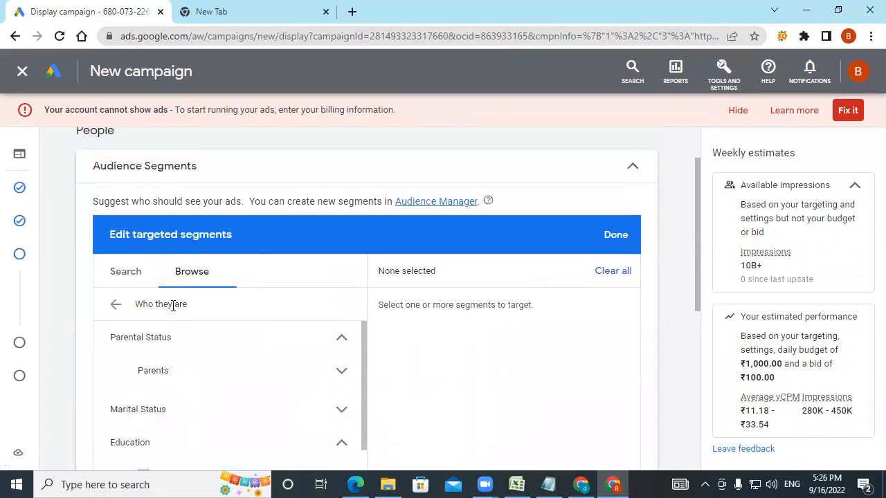
- Return to the segment categories and look through the list of affinity segments for interests and habits
{"action": "left_click", "coordinate": [115, 305]}
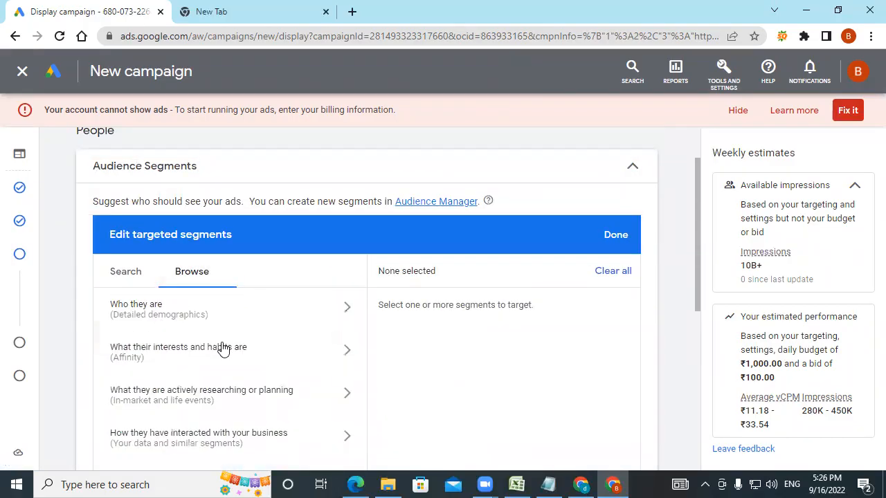
{"action": "left_click", "coordinate": [179, 355]}
{"action": "scroll", "coordinate": [253, 340], "scroll_direction": "down", "scroll_amount": 3}
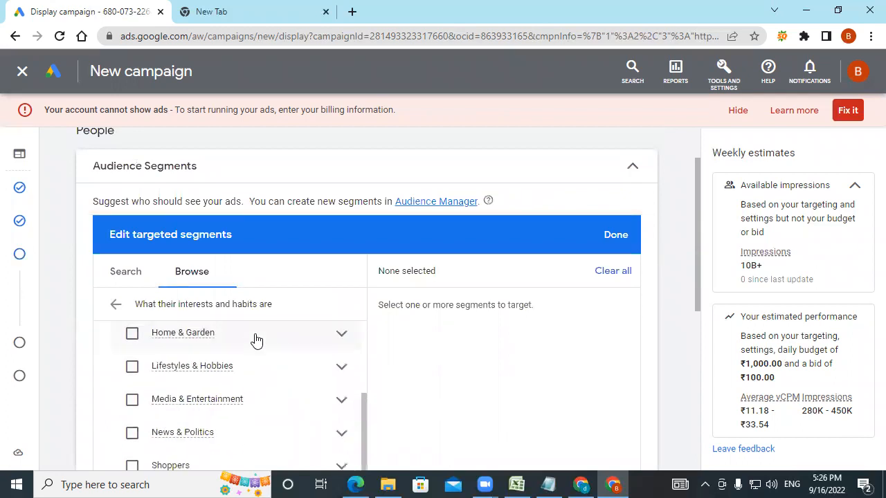
{"action": "scroll", "coordinate": [254, 339], "scroll_direction": "up", "scroll_amount": 3}
{"action": "scroll", "coordinate": [676, 255], "scroll_direction": "down", "scroll_amount": 3}
{"action": "scroll", "coordinate": [311, 263], "scroll_direction": "up", "scroll_amount": 2}
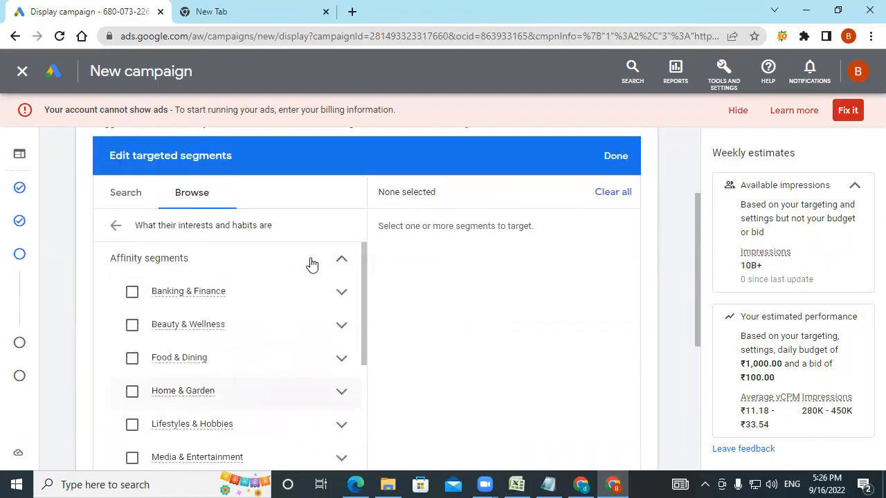
{"action": "scroll", "coordinate": [251, 338], "scroll_direction": "down", "scroll_amount": 1}
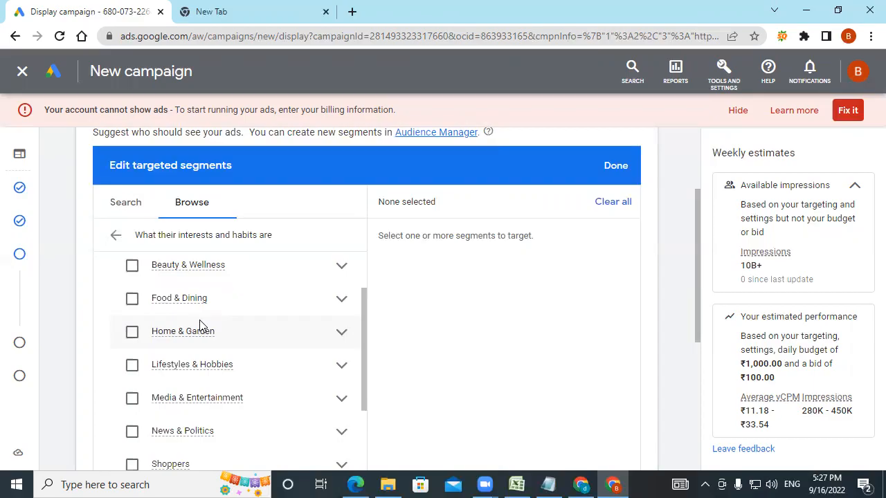
{"action": "mouse_move", "coordinate": [218, 398]}
{"action": "scroll", "coordinate": [220, 400], "scroll_direction": "down", "scroll_amount": 2}
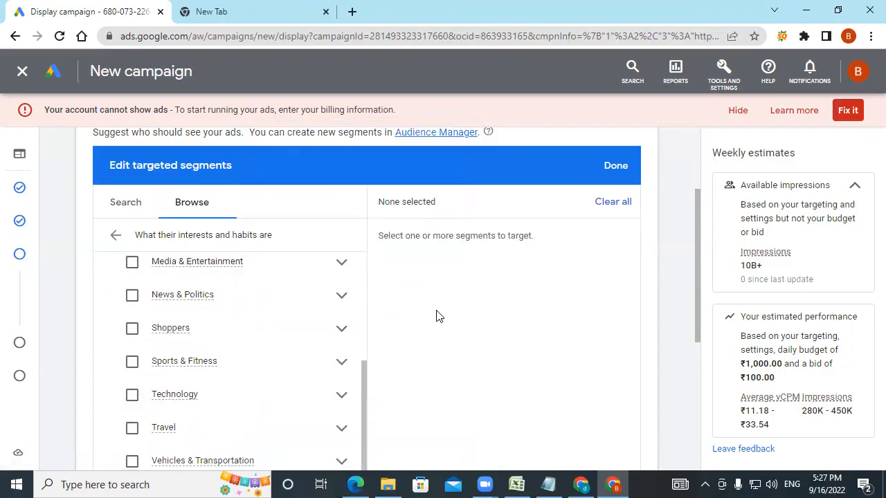
- Examine the subsegments of the Media & Entertainment affinity segment, and collapse the group again
{"action": "left_click", "coordinate": [336, 263]}
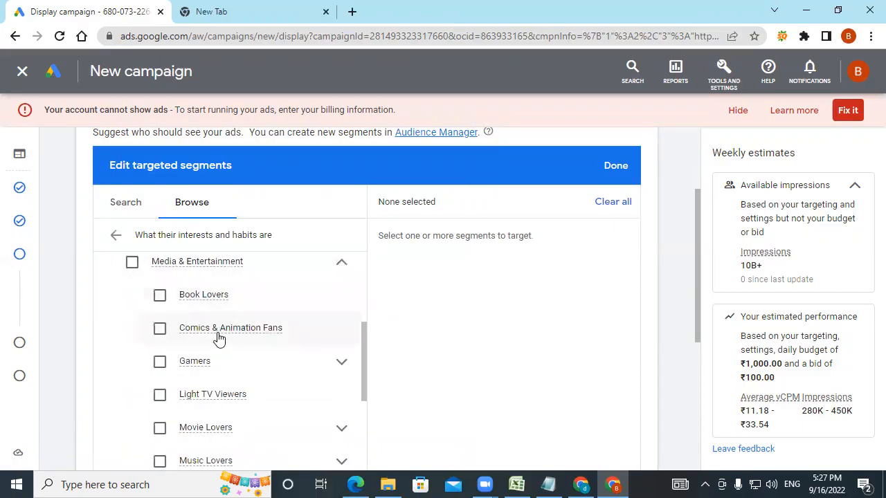
{"action": "scroll", "coordinate": [218, 339], "scroll_direction": "down", "scroll_amount": 1}
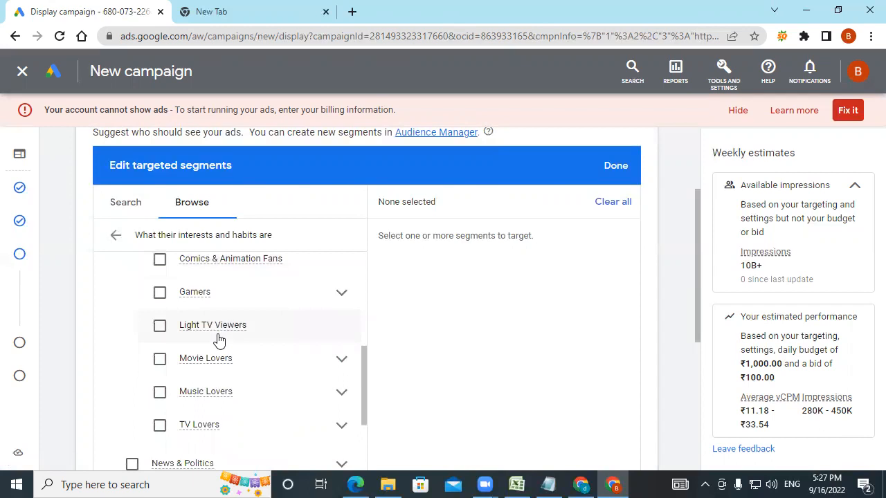
{"action": "scroll", "coordinate": [219, 339], "scroll_direction": "down", "scroll_amount": 1}
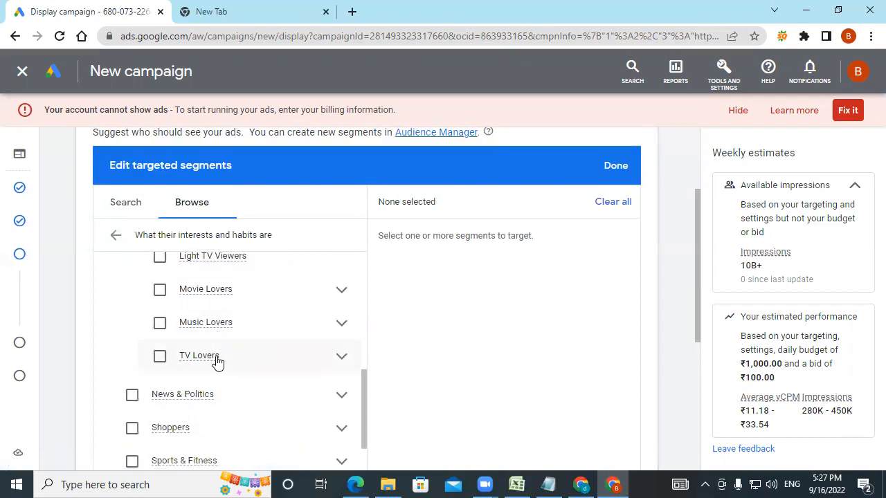
{"action": "mouse_move", "coordinate": [216, 360]}
{"action": "scroll", "coordinate": [336, 301], "scroll_direction": "up", "scroll_amount": 2}
{"action": "left_click", "coordinate": [339, 265]}
{"action": "scroll", "coordinate": [173, 402], "scroll_direction": "up", "scroll_amount": 2}
{"action": "scroll", "coordinate": [173, 405], "scroll_direction": "down", "scroll_amount": 2}
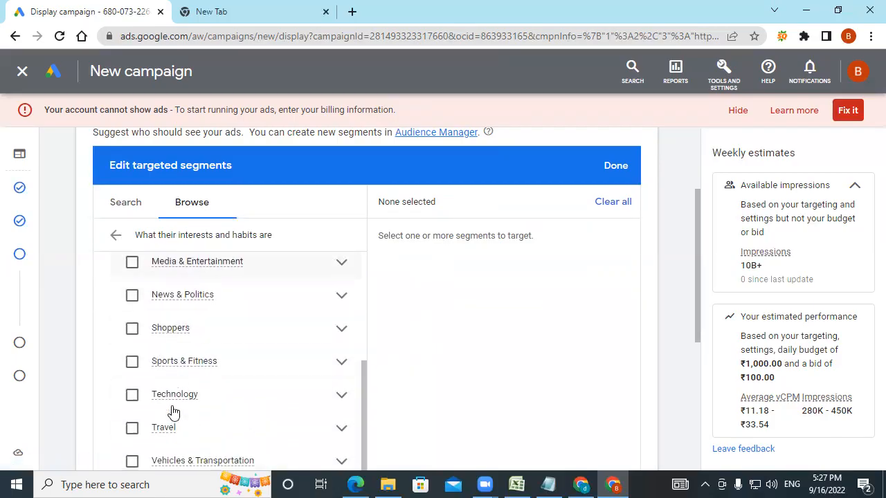
- Examine the Travel affinity segment and its Travel Buffs subsegments, leaving none of them selected
{"action": "scroll", "coordinate": [173, 412], "scroll_direction": "down", "scroll_amount": 2}
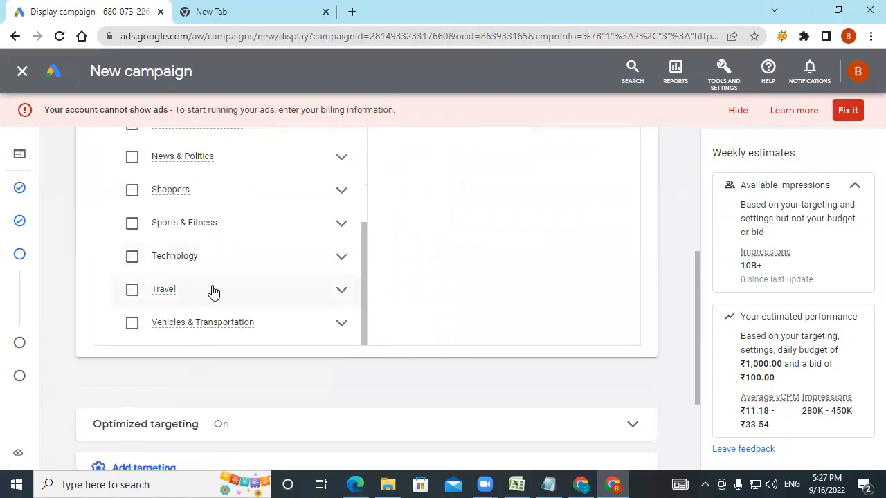
{"action": "left_click", "coordinate": [257, 294]}
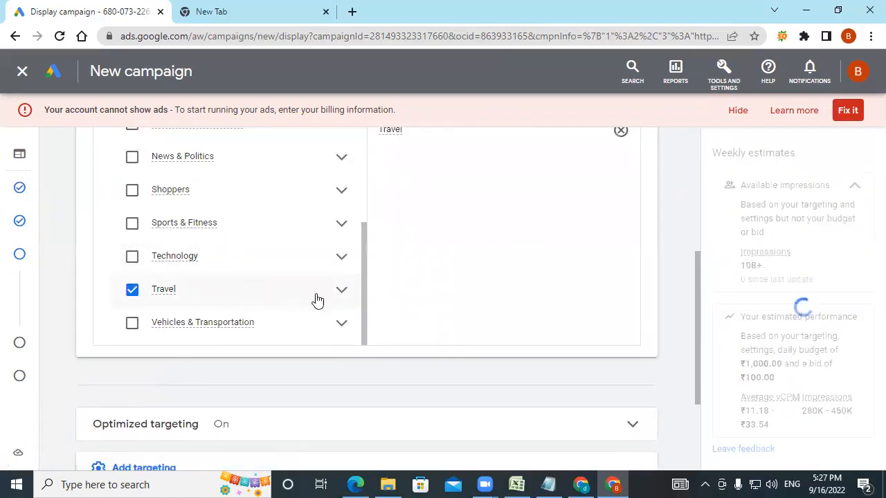
{"action": "left_click", "coordinate": [343, 299]}
{"action": "scroll", "coordinate": [223, 273], "scroll_direction": "down", "scroll_amount": 1}
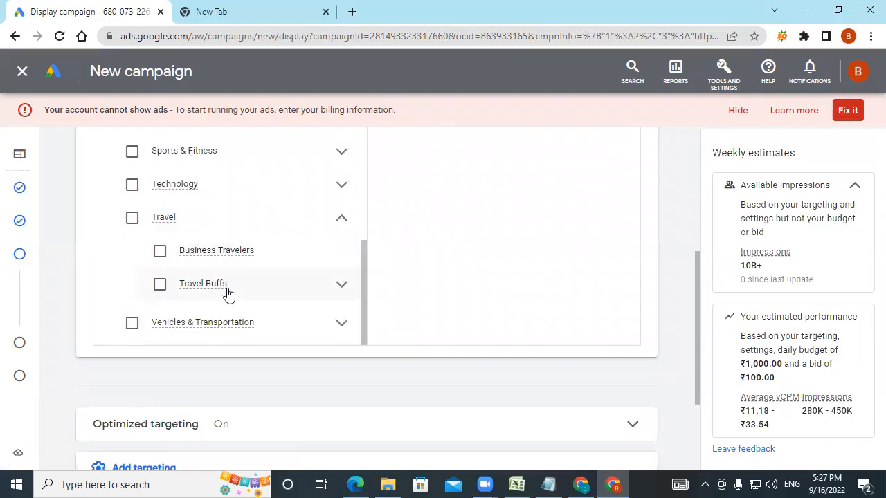
{"action": "left_click", "coordinate": [341, 292]}
{"action": "scroll", "coordinate": [301, 310], "scroll_direction": "down", "scroll_amount": 1}
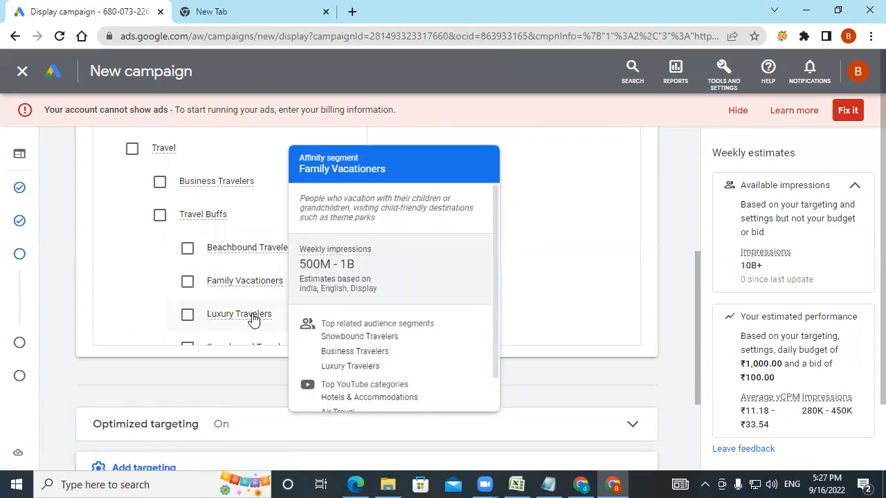
{"action": "scroll", "coordinate": [254, 318], "scroll_direction": "down", "scroll_amount": 1}
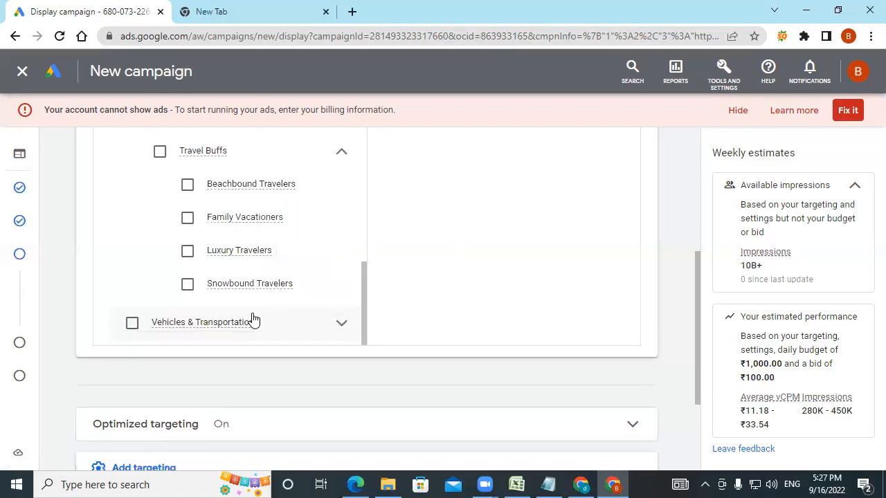
{"action": "left_click", "coordinate": [337, 158]}
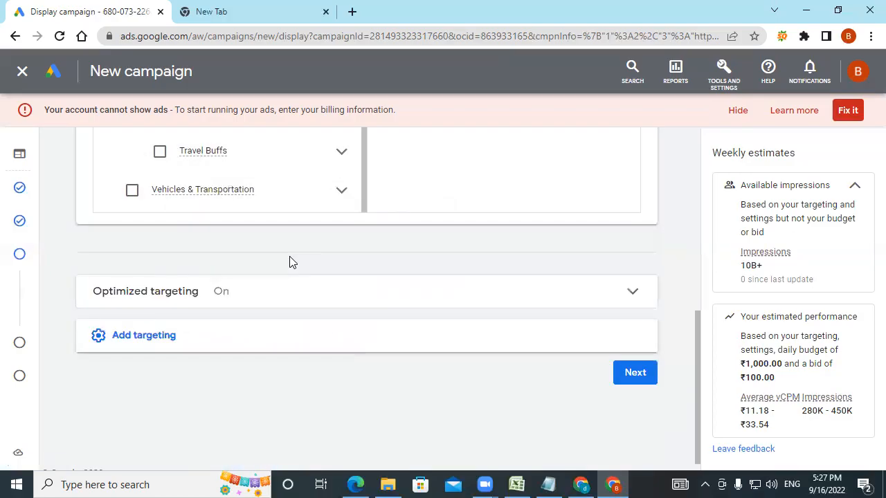
{"action": "scroll", "coordinate": [291, 208], "scroll_direction": "up", "scroll_amount": 5}
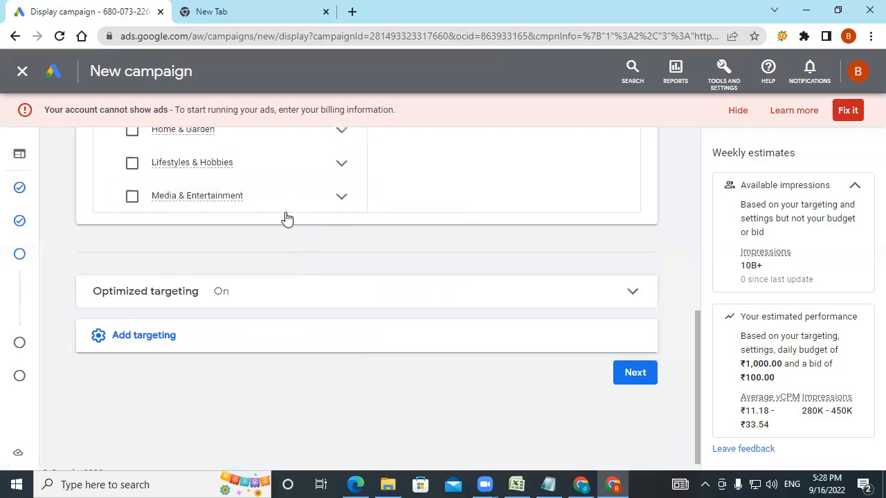
{"action": "scroll", "coordinate": [672, 191], "scroll_direction": "up", "scroll_amount": 5}
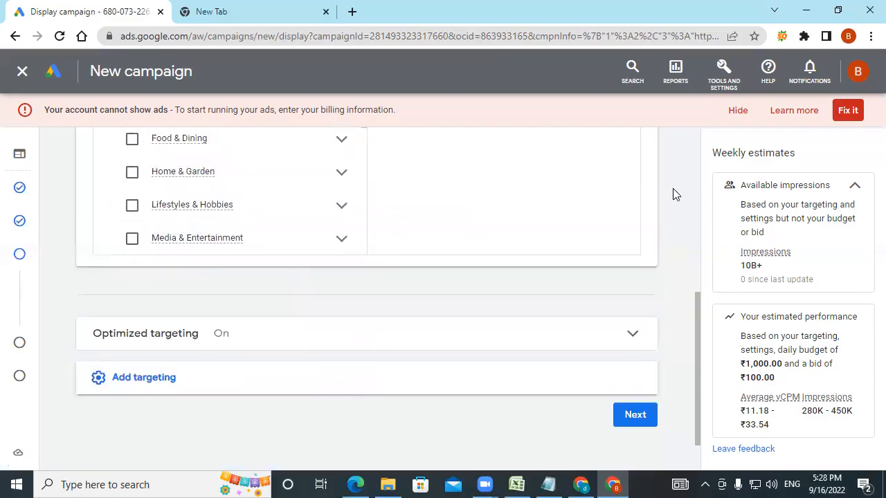
- Return to the segment categories and look through the life events under what people are actively researching or planning
{"action": "left_click", "coordinate": [115, 311]}
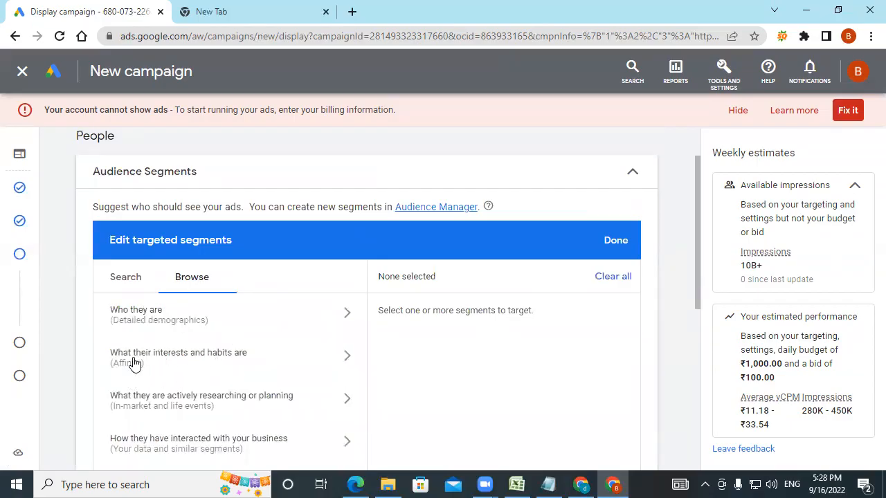
{"action": "scroll", "coordinate": [134, 365], "scroll_direction": "down", "scroll_amount": 1}
{"action": "left_click", "coordinate": [201, 335]}
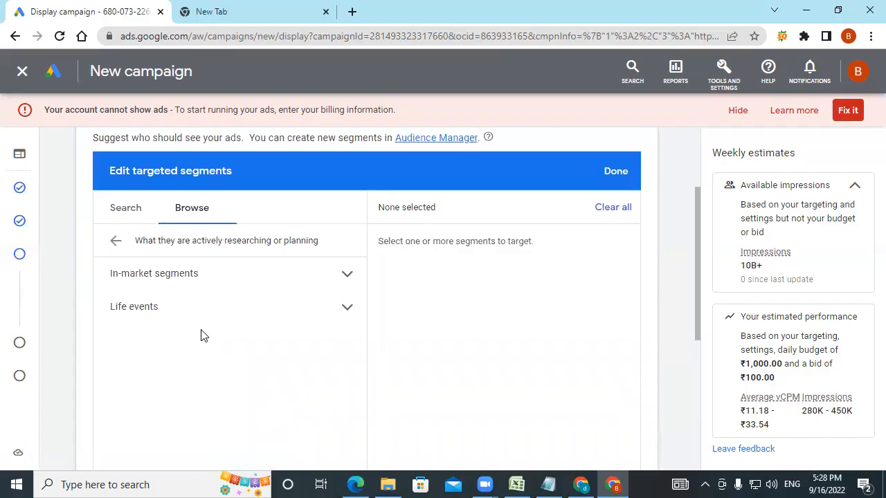
{"action": "left_click", "coordinate": [347, 309]}
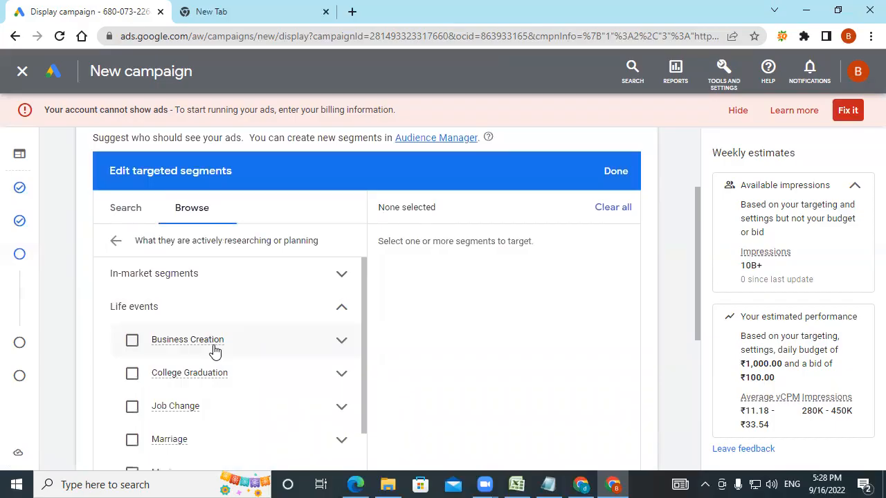
{"action": "scroll", "coordinate": [201, 398], "scroll_direction": "down", "scroll_amount": 1}
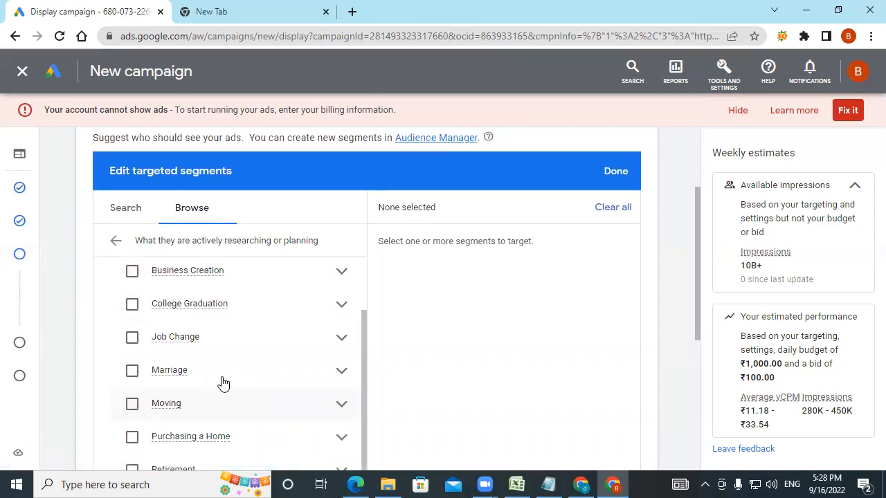
- Examine the subsegments of the Marriage and Moving life events, collapsing each group again
{"action": "left_click", "coordinate": [341, 370]}
{"action": "scroll", "coordinate": [227, 341], "scroll_direction": "down", "scroll_amount": 1}
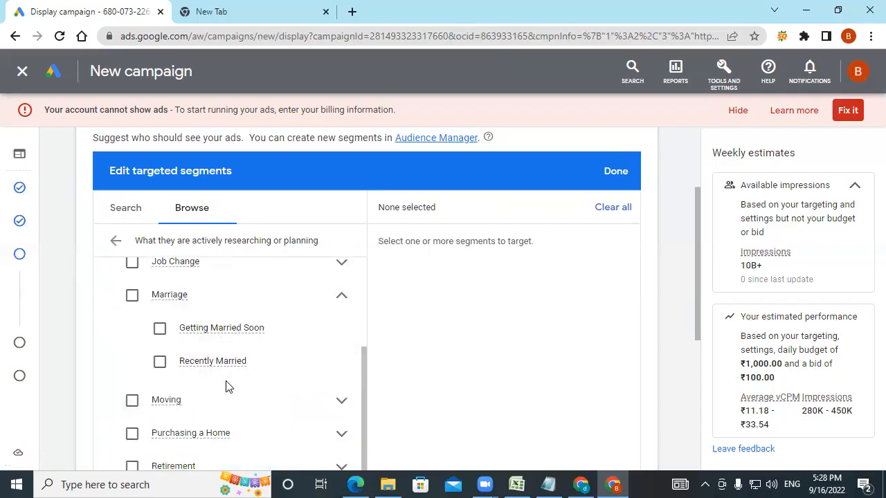
{"action": "left_click", "coordinate": [341, 296]}
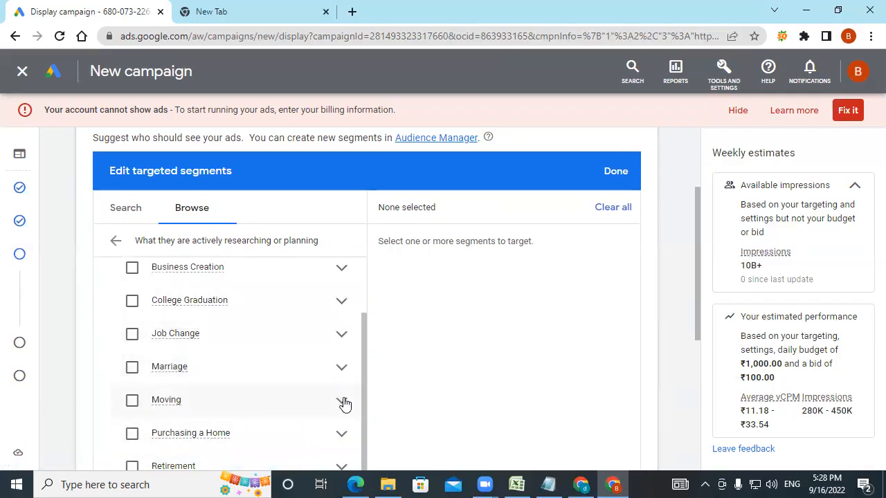
{"action": "left_click", "coordinate": [297, 401]}
{"action": "scroll", "coordinate": [290, 394], "scroll_direction": "down", "scroll_amount": 2}
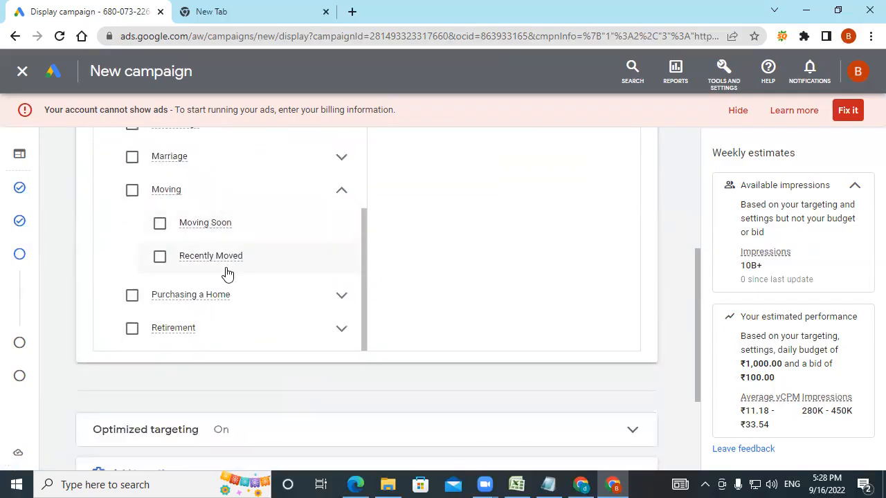
{"action": "left_click", "coordinate": [342, 190]}
- Examine the Purchasing a Home life event and its subsegments, and collapse the group again
{"action": "left_click", "coordinate": [341, 223]}
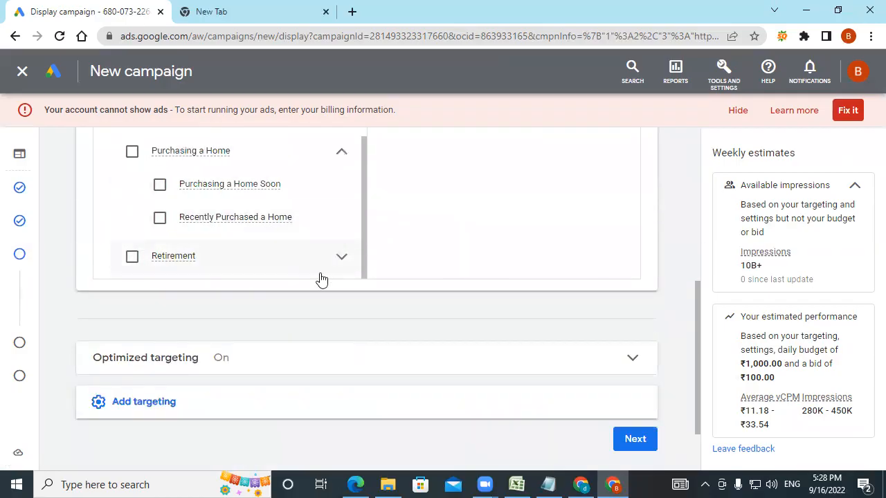
{"action": "scroll", "coordinate": [269, 192], "scroll_direction": "up", "scroll_amount": 1}
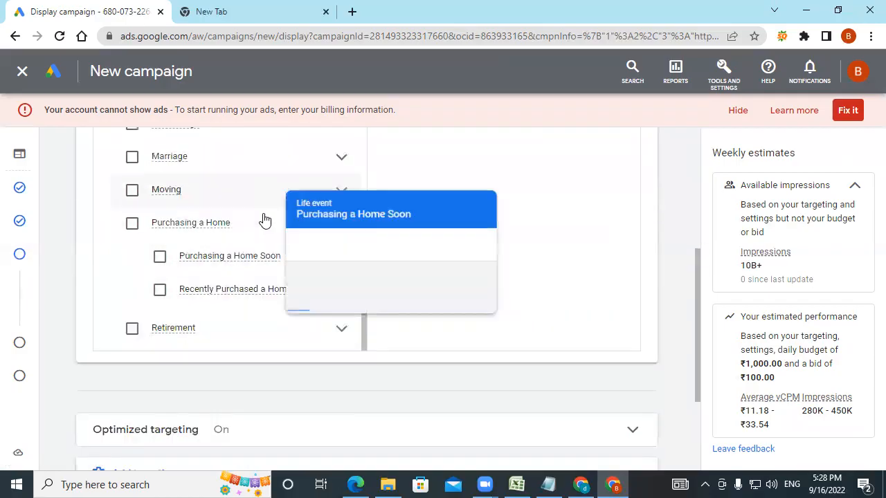
{"action": "mouse_move", "coordinate": [254, 292]}
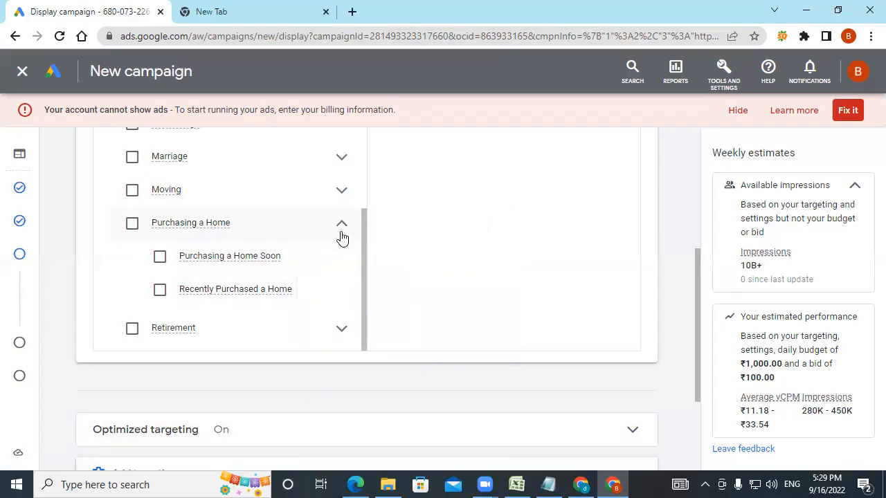
{"action": "left_click", "coordinate": [340, 232]}
- Go back to the segment categories and start a new custom segment under the custom audience segments
{"action": "scroll", "coordinate": [282, 311], "scroll_direction": "up", "scroll_amount": 5}
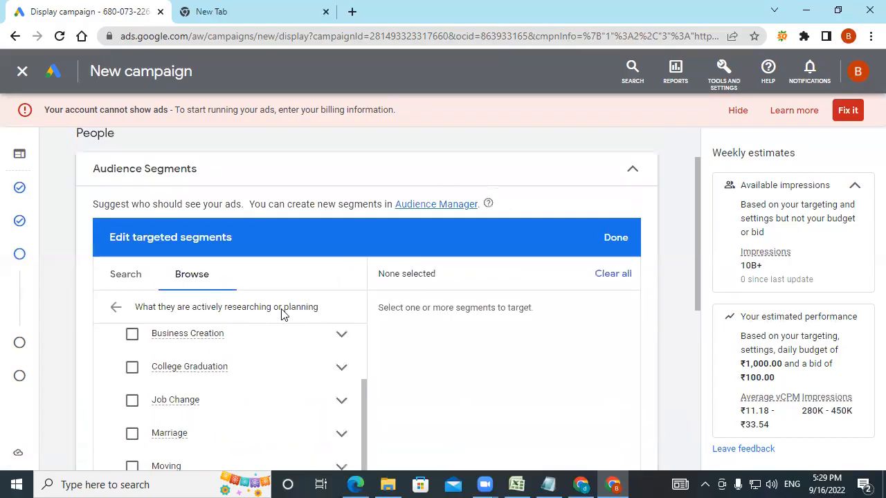
{"action": "left_click", "coordinate": [113, 308]}
{"action": "scroll", "coordinate": [297, 346], "scroll_direction": "down", "scroll_amount": 2}
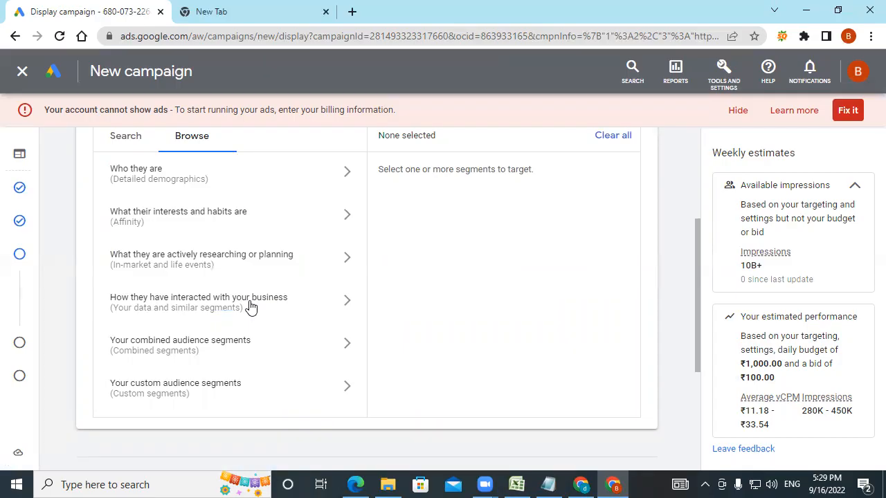
{"action": "left_click", "coordinate": [162, 394]}
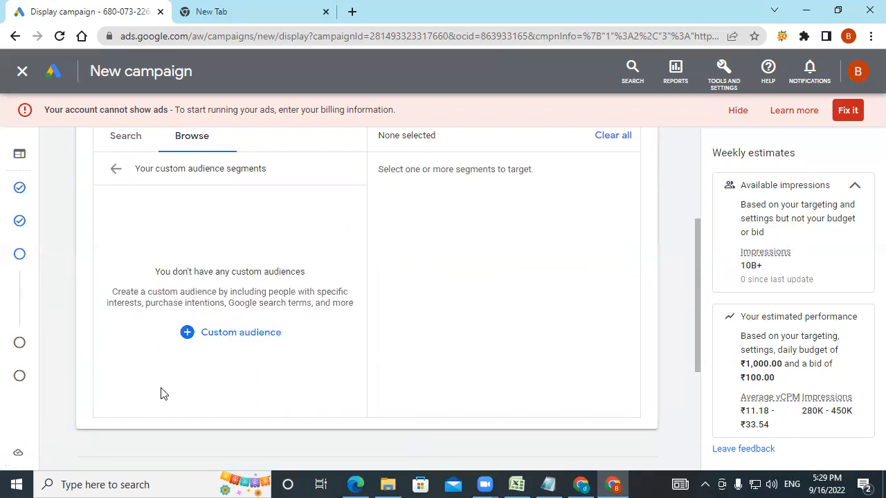
{"action": "left_click", "coordinate": [246, 332]}
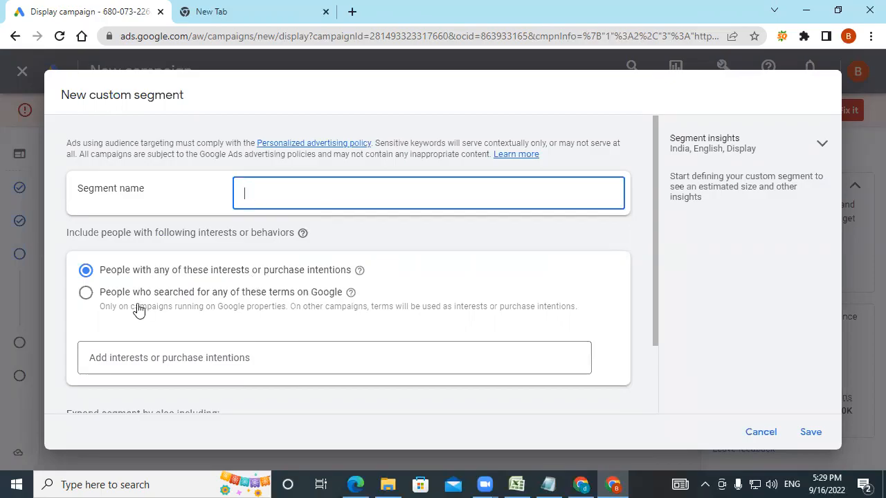
- Try basing the custom segment on Google search terms, expanded with similar websites and apps, and discard it
{"action": "left_click", "coordinate": [85, 296]}
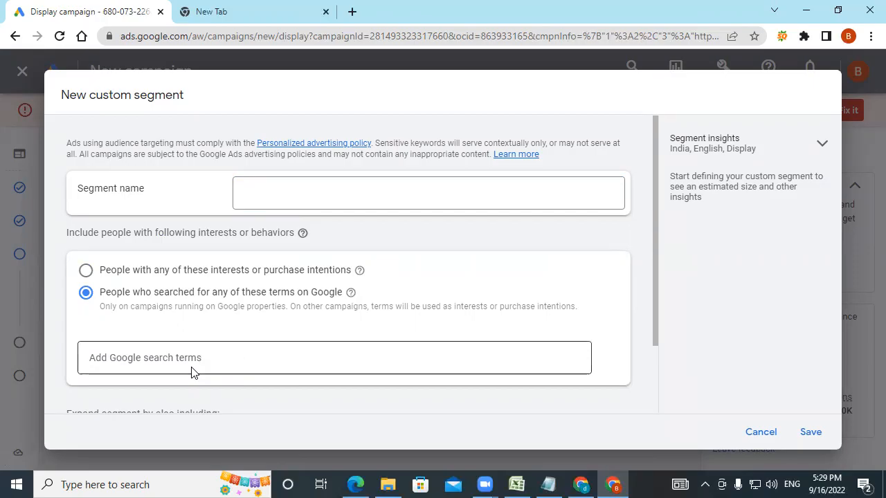
{"action": "scroll", "coordinate": [192, 372], "scroll_direction": "down", "scroll_amount": 2}
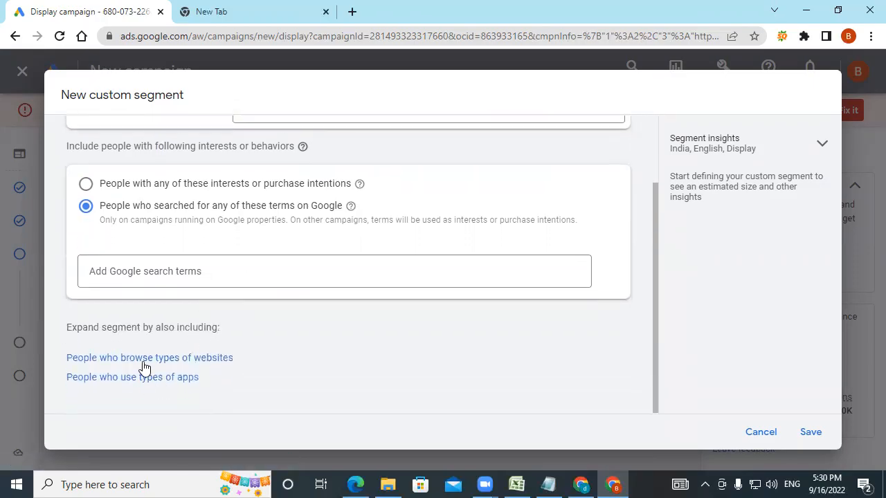
{"action": "left_click", "coordinate": [143, 359]}
{"action": "scroll", "coordinate": [143, 367], "scroll_direction": "down", "scroll_amount": 2}
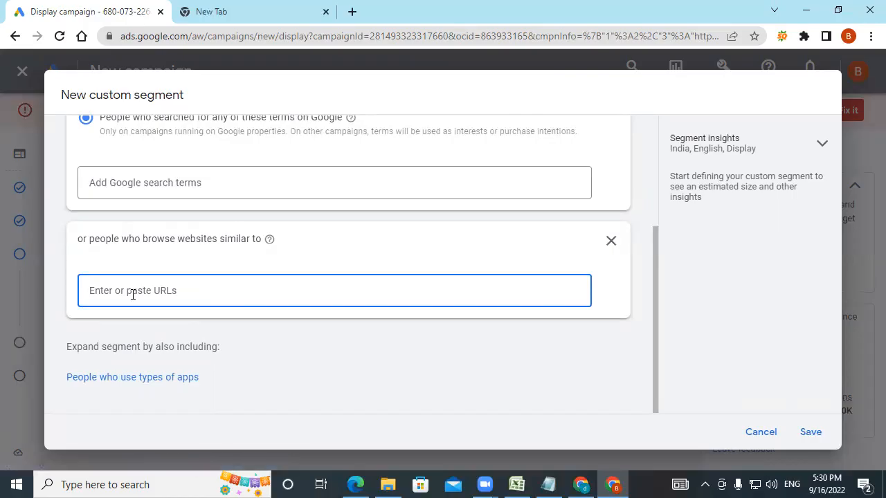
{"action": "left_click", "coordinate": [97, 377]}
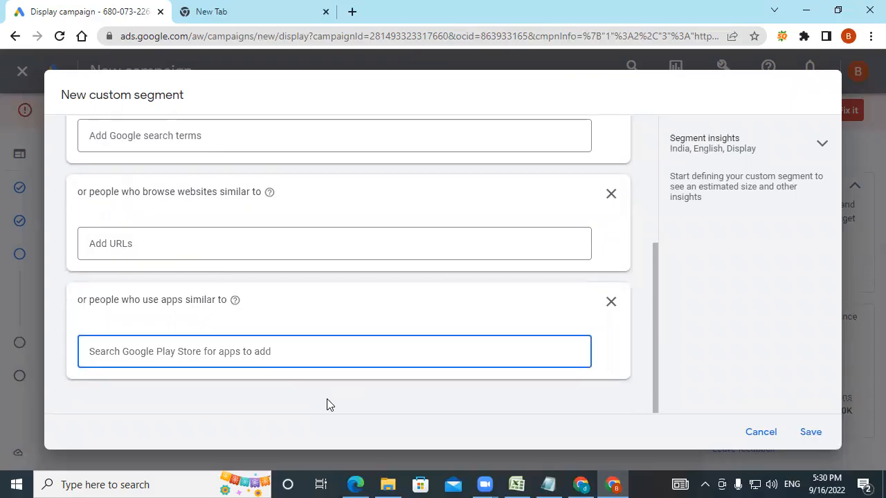
{"action": "scroll", "coordinate": [337, 348], "scroll_direction": "up", "scroll_amount": 3}
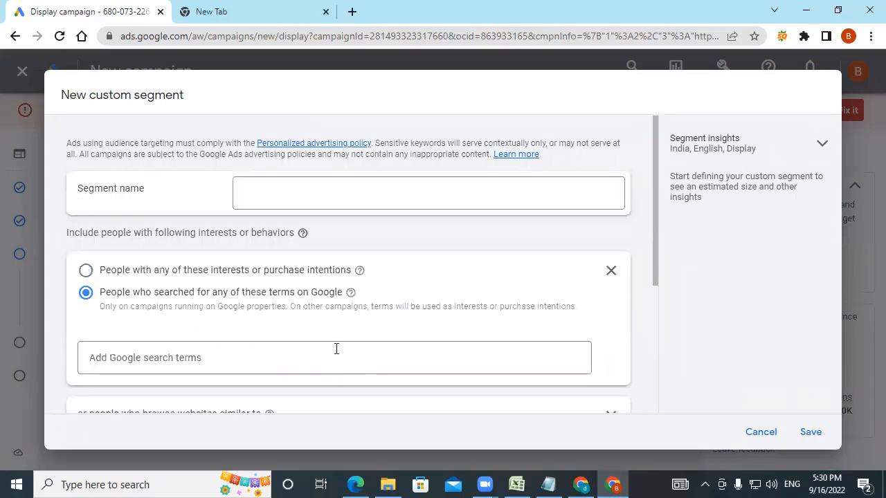
{"action": "left_click", "coordinate": [757, 431]}
- Start another custom segment and base it on people who searched for any of these terms on Google
{"action": "left_click", "coordinate": [115, 172]}
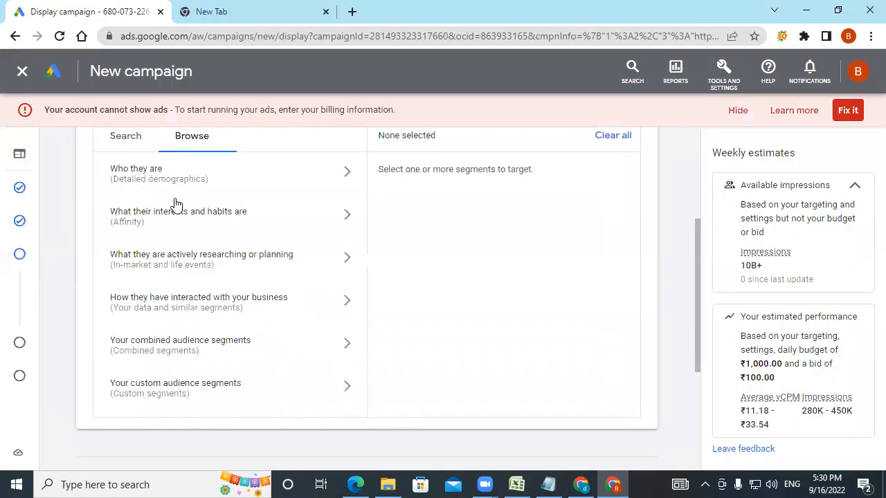
{"action": "left_click", "coordinate": [183, 396]}
{"action": "left_click", "coordinate": [231, 334]}
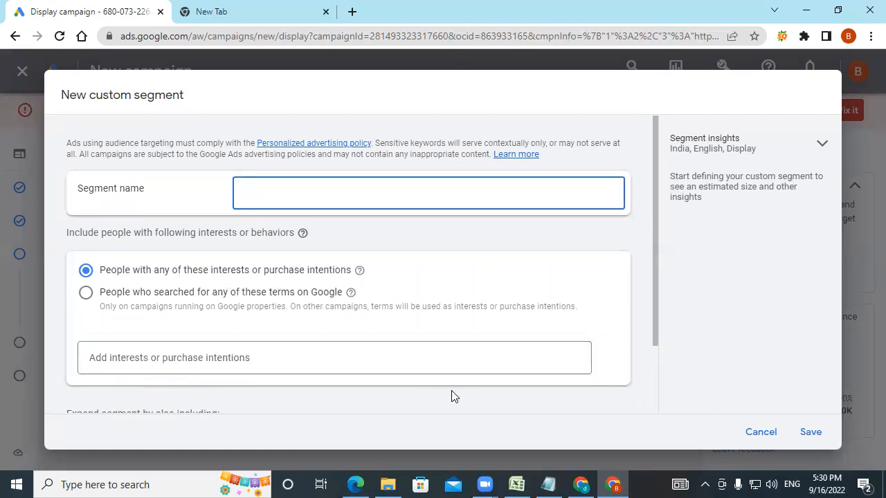
{"action": "left_click", "coordinate": [86, 292]}
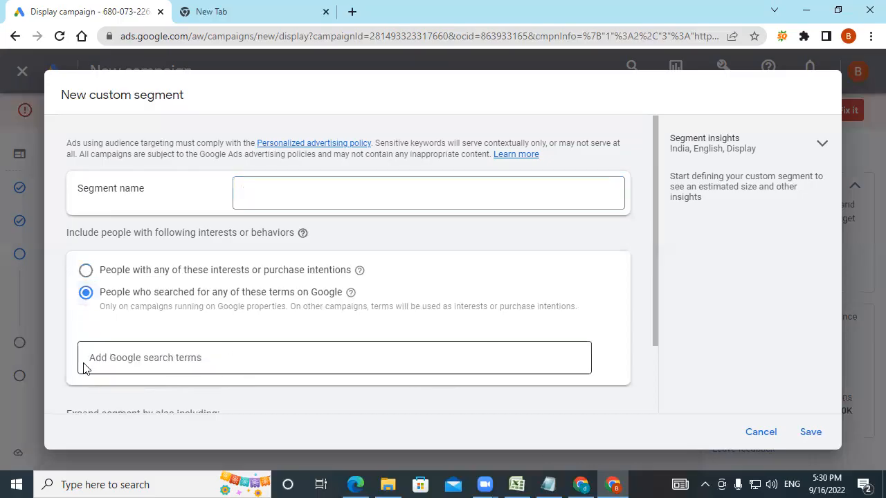
{"action": "scroll", "coordinate": [375, 368], "scroll_direction": "down", "scroll_amount": 2}
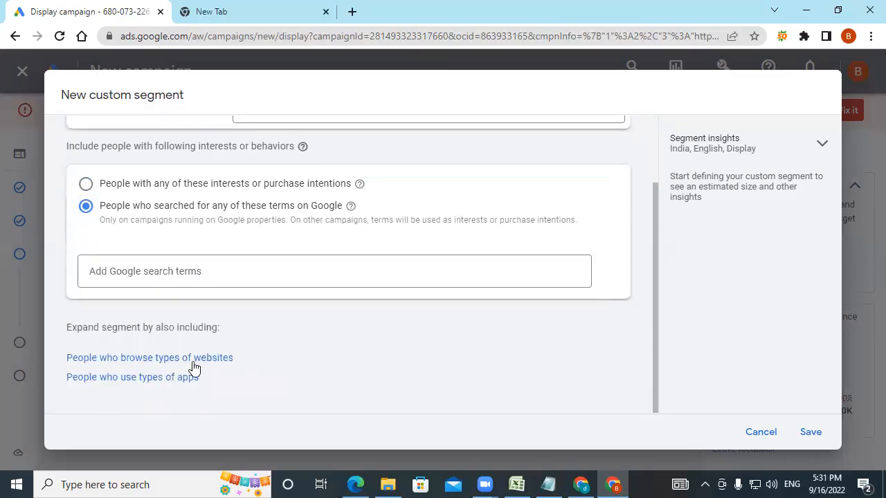
- Expand the custom segment with website and app types, and discard it, returning to the list of segment categories
{"action": "left_click", "coordinate": [193, 359]}
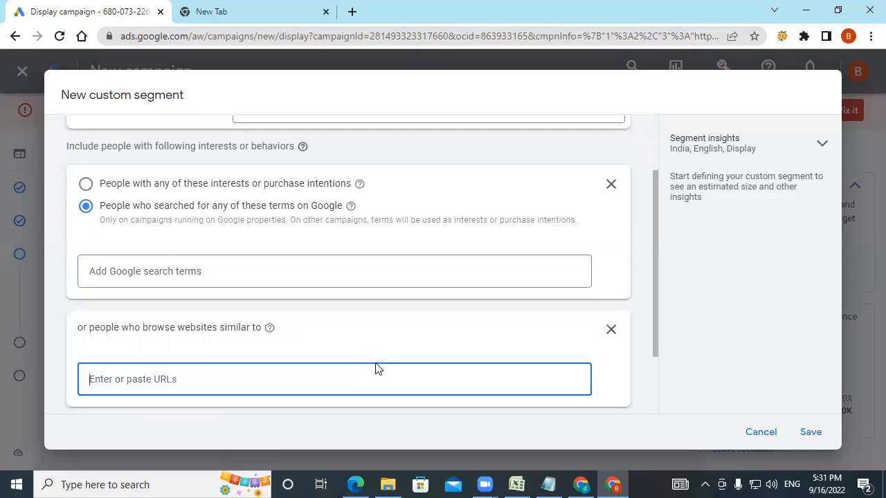
{"action": "scroll", "coordinate": [376, 367], "scroll_direction": "down", "scroll_amount": 2}
{"action": "left_click", "coordinate": [159, 380]}
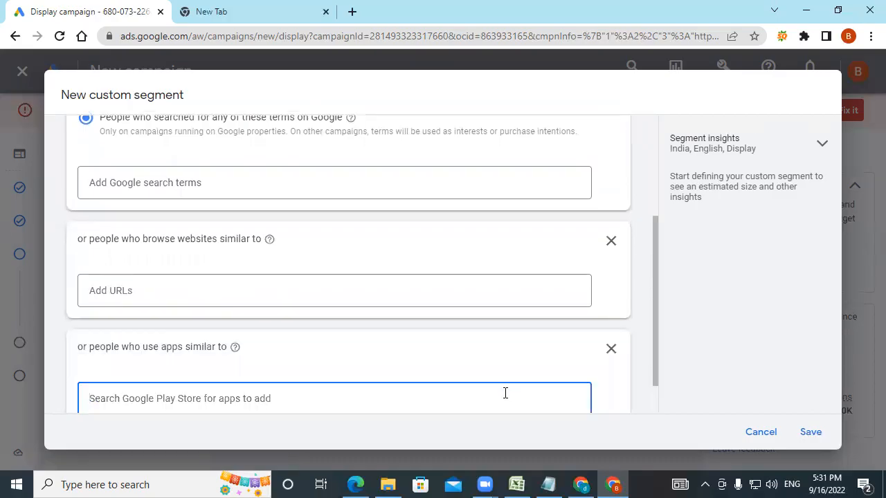
{"action": "left_click", "coordinate": [759, 435]}
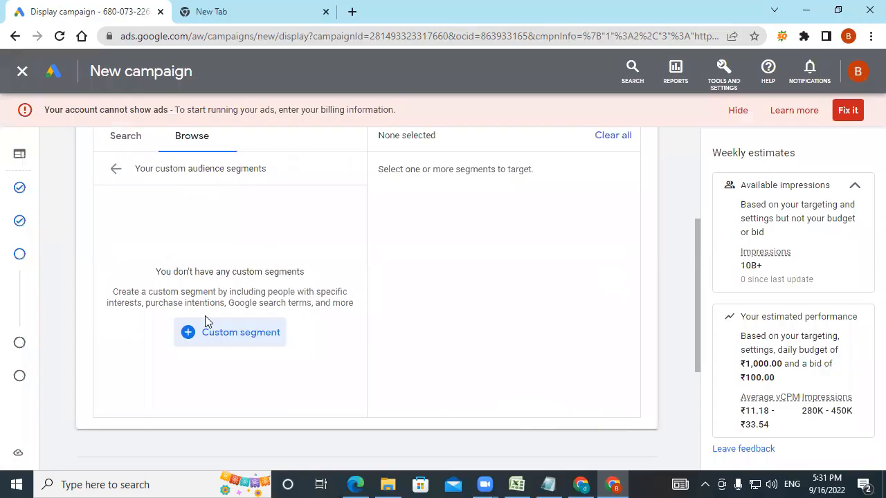
{"action": "scroll", "coordinate": [115, 306], "scroll_direction": "up", "scroll_amount": 2}
{"action": "left_click", "coordinate": [111, 308]}
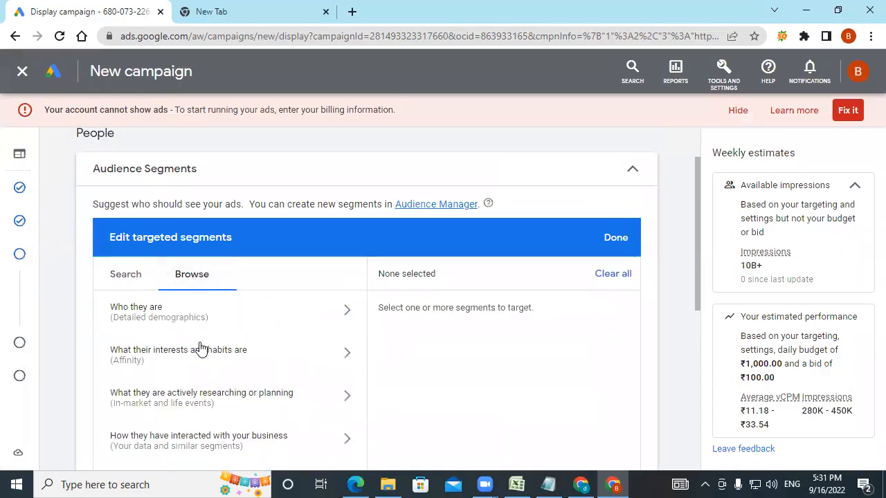
{"action": "scroll", "coordinate": [198, 376], "scroll_direction": "down", "scroll_amount": 2}
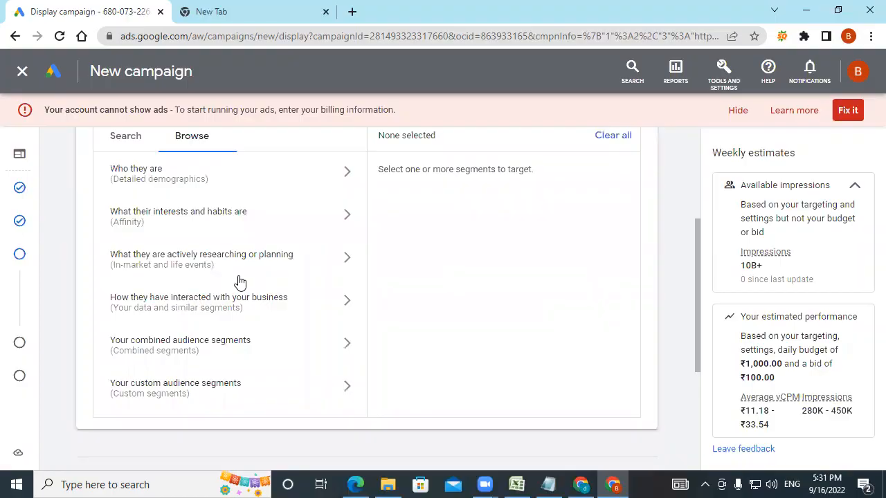
- Switch to the segment search and look through its recent segments and ideas
{"action": "left_click", "coordinate": [128, 137]}
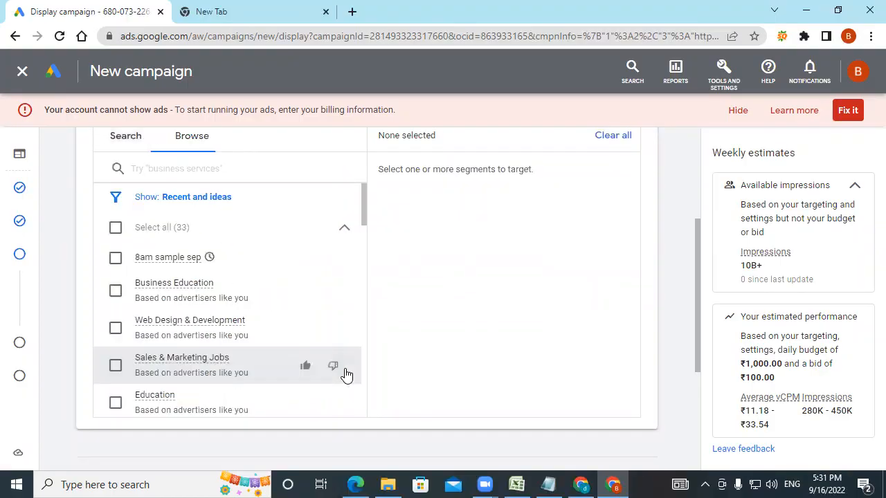
{"action": "left_click", "coordinate": [195, 173]}
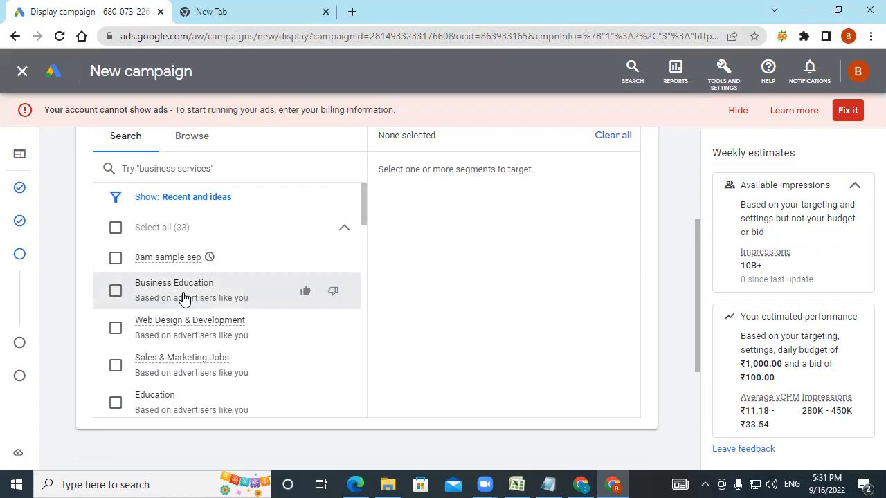
{"action": "mouse_move", "coordinate": [180, 364]}
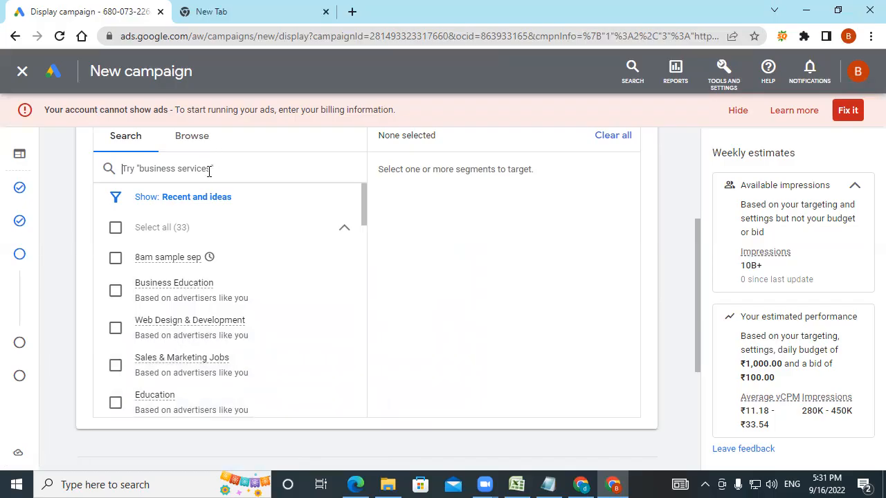
- Search the audience segments for "digital marketing", look through the results, and clear the search to return to browsing the categories
{"action": "type", "text": "digital marketing"}
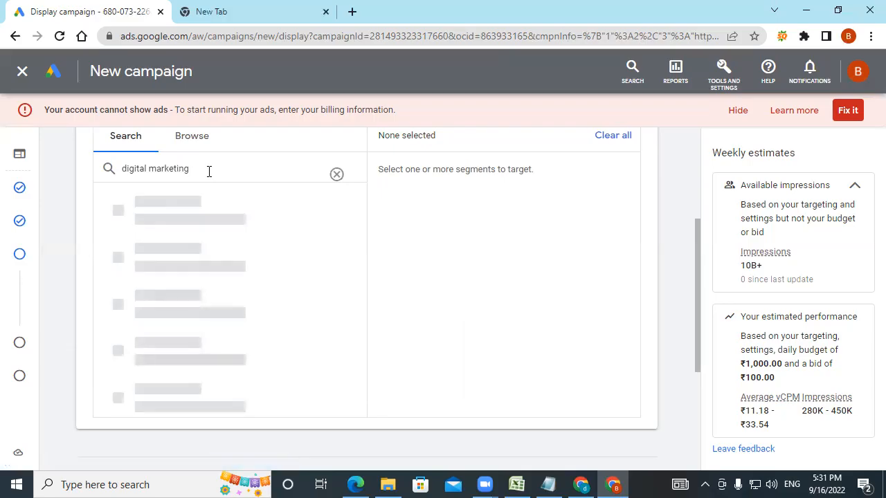
{"action": "scroll", "coordinate": [218, 236], "scroll_direction": "down", "scroll_amount": 1}
{"action": "scroll", "coordinate": [228, 291], "scroll_direction": "up", "scroll_amount": 3}
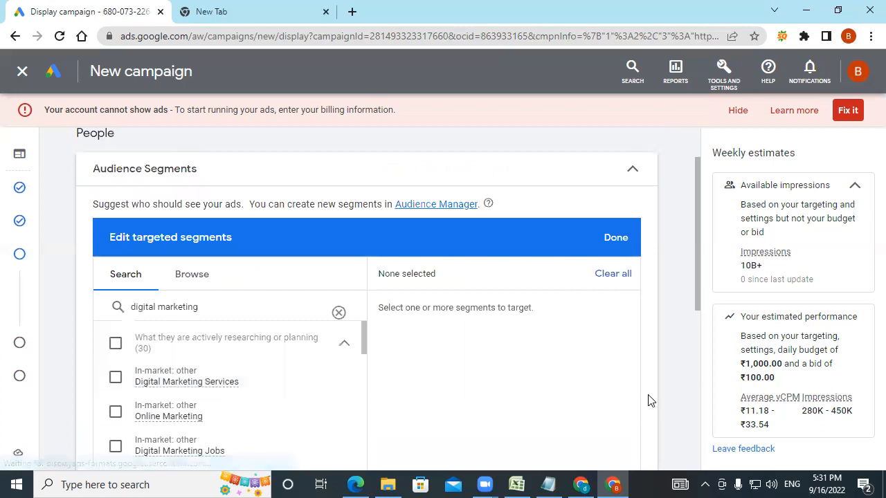
{"action": "scroll", "coordinate": [685, 307], "scroll_direction": "down", "scroll_amount": 2}
{"action": "mouse_move", "coordinate": [195, 254]}
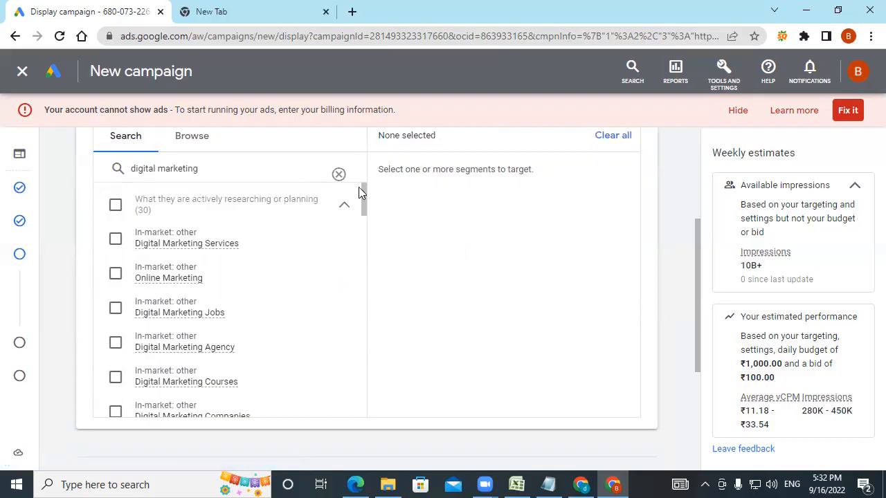
{"action": "left_click", "coordinate": [338, 173]}
{"action": "left_click", "coordinate": [208, 143]}
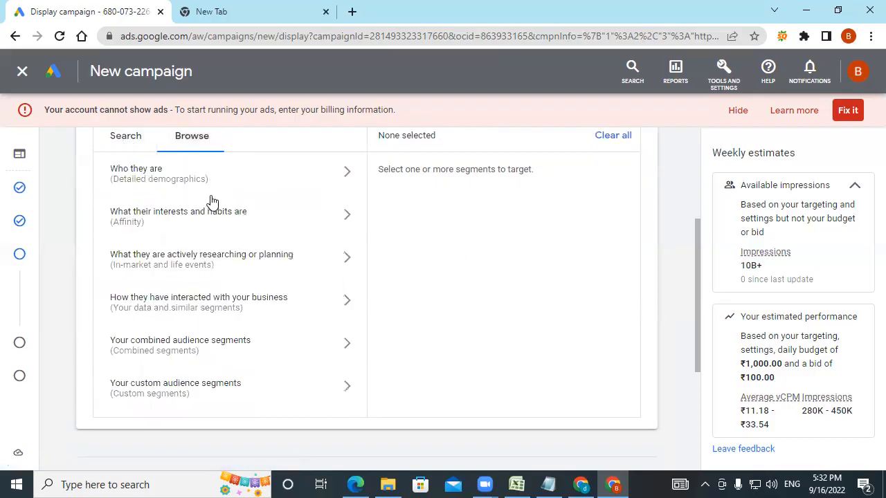
- Add demographic targeting and look through its gender, age, parental status and household income options
{"action": "scroll", "coordinate": [228, 300], "scroll_direction": "up", "scroll_amount": 2}
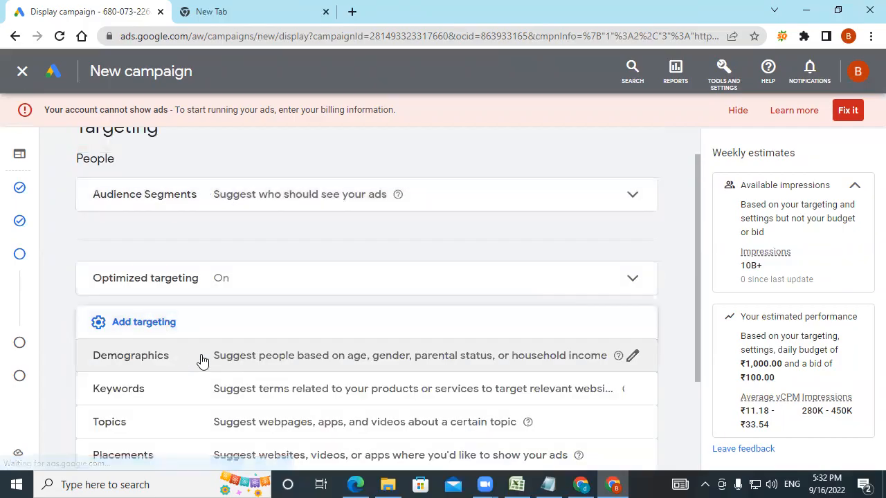
{"action": "left_click", "coordinate": [361, 372]}
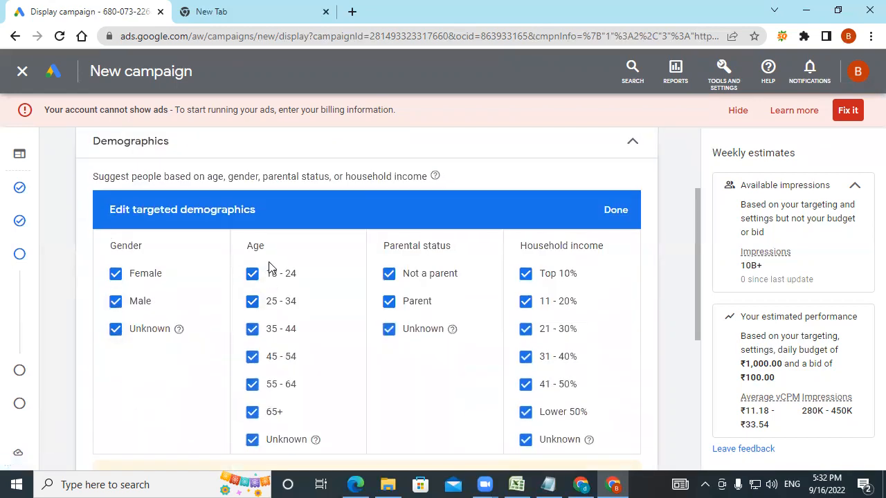
{"action": "left_click", "coordinate": [252, 412]}
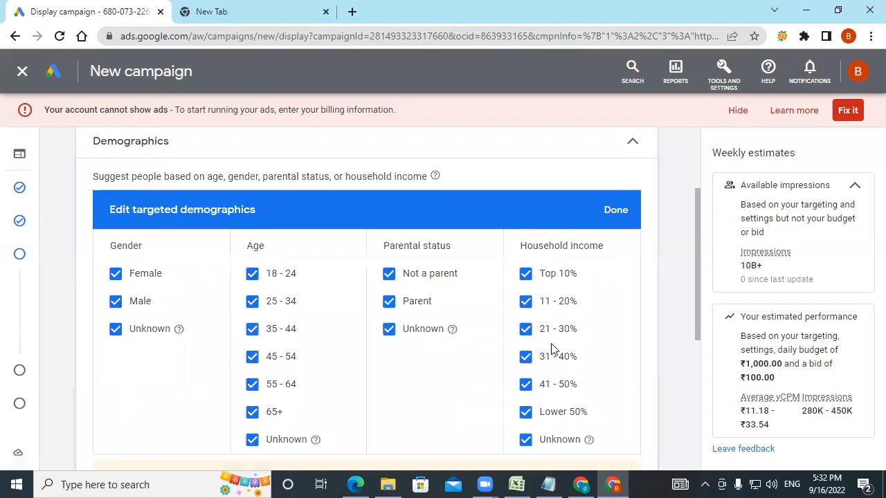
{"action": "scroll", "coordinate": [553, 290], "scroll_direction": "down", "scroll_amount": 1}
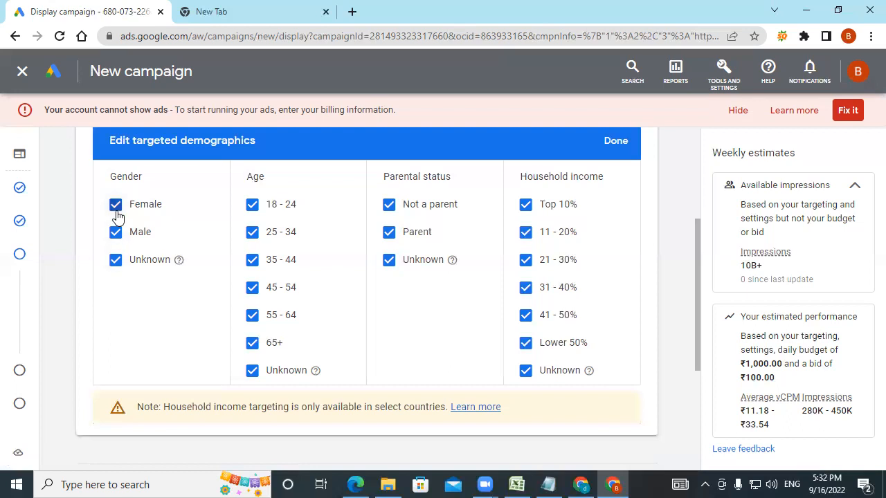
- Exclude males and the 55 - 64 and 65+ age groups from the targeted demographics
{"action": "left_click", "coordinate": [117, 232]}
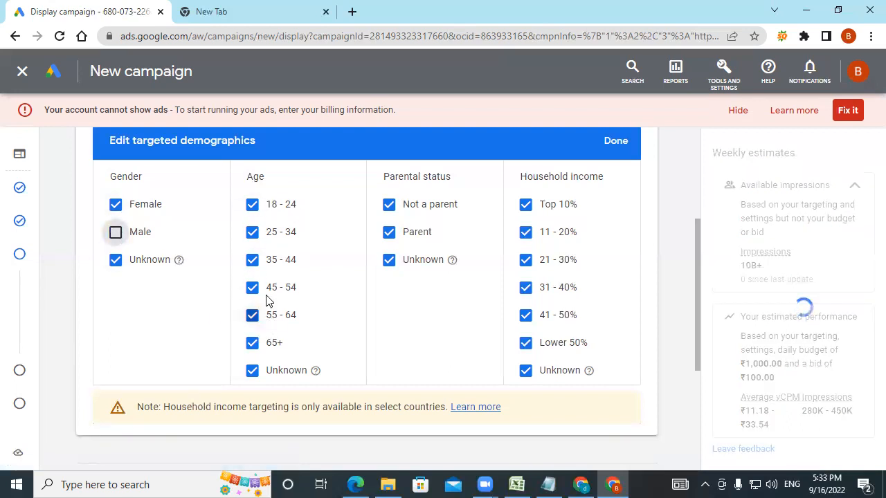
{"action": "left_click", "coordinate": [252, 315]}
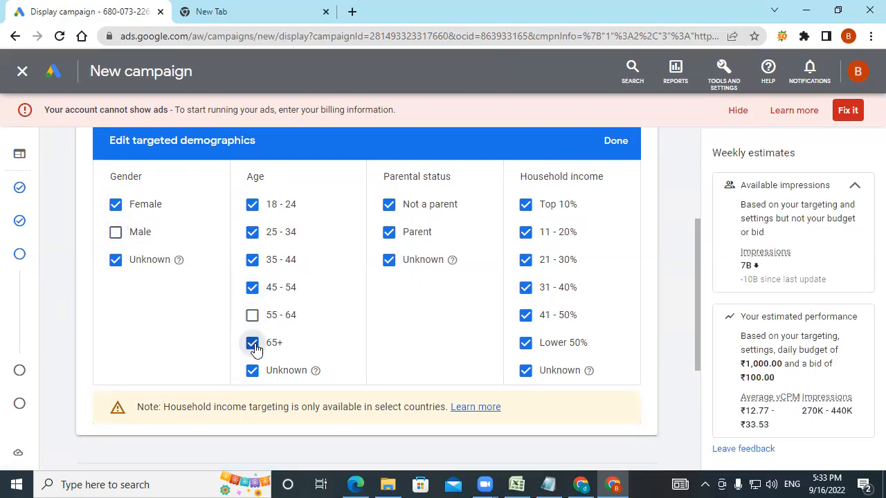
{"action": "left_click", "coordinate": [253, 343]}
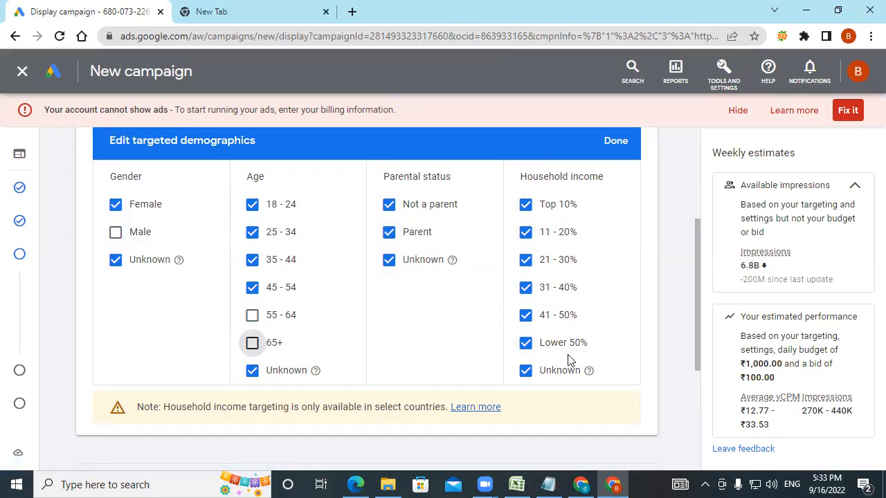
{"action": "scroll", "coordinate": [422, 330], "scroll_direction": "down", "scroll_amount": 2}
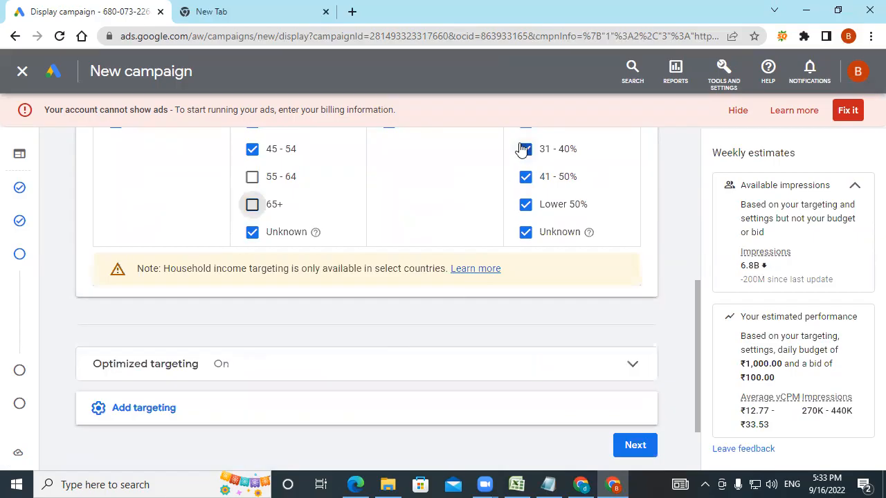
- Include males and the 55 - 64 and 65+ age groups again, and collapse the demographics section
{"action": "scroll", "coordinate": [520, 149], "scroll_direction": "up", "scroll_amount": 3}
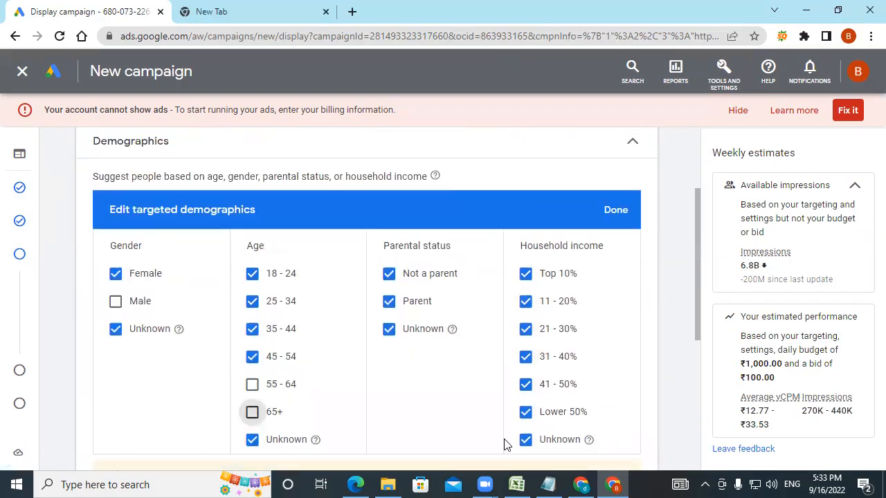
{"action": "left_click", "coordinate": [116, 302]}
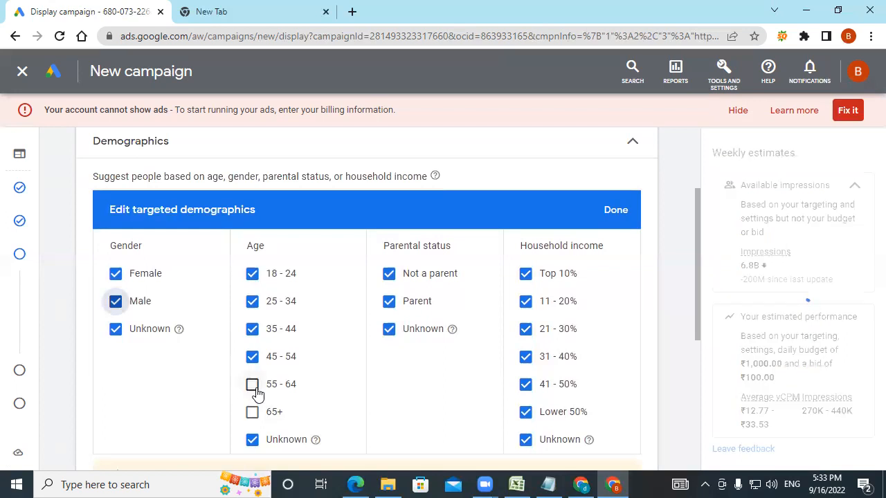
{"action": "left_click", "coordinate": [252, 384]}
{"action": "left_click", "coordinate": [357, 401]}
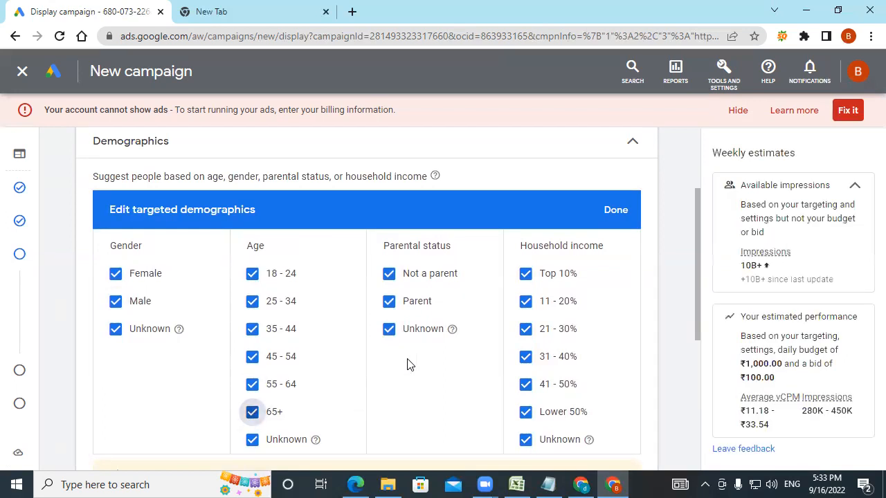
{"action": "left_click", "coordinate": [630, 144]}
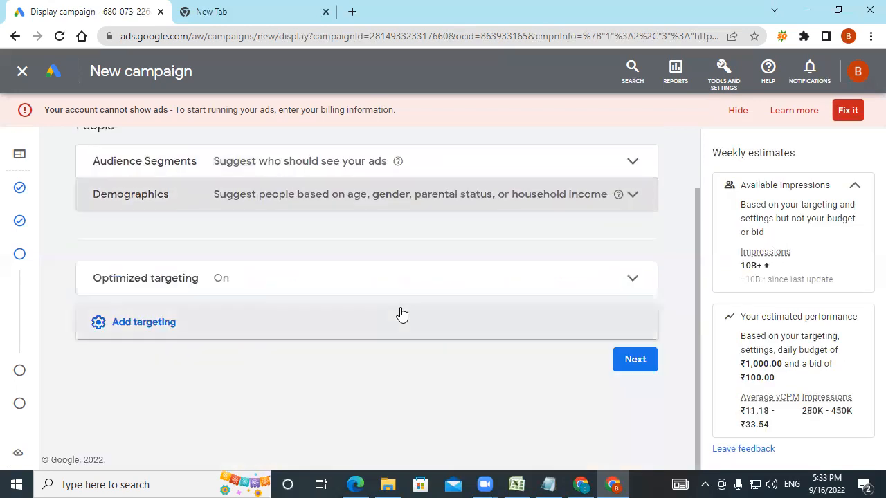
- Add keyword targeting, choose the Content keyword setting, and finish editing without entering any keywords
{"action": "left_click", "coordinate": [172, 323]}
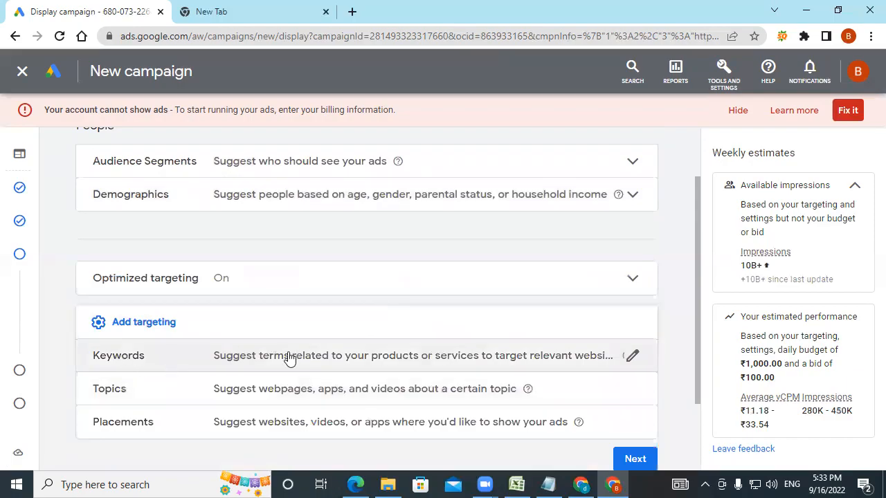
{"action": "left_click", "coordinate": [289, 358]}
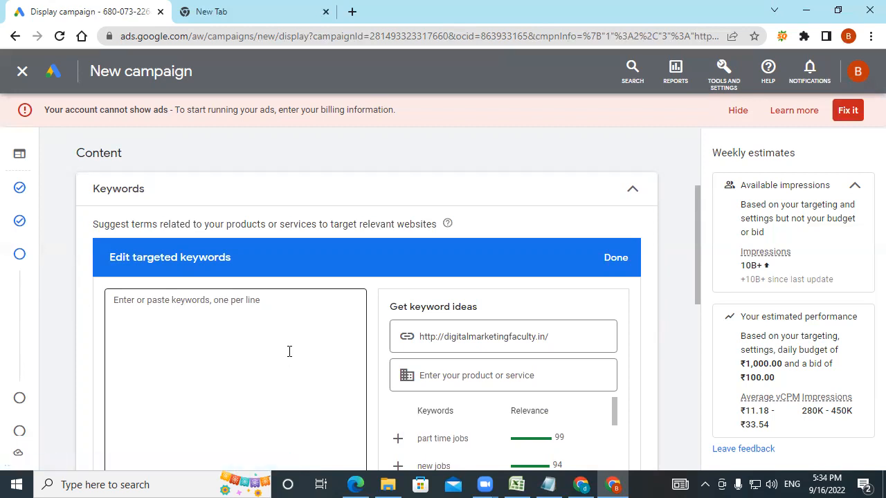
{"action": "scroll", "coordinate": [289, 351], "scroll_direction": "down", "scroll_amount": 1}
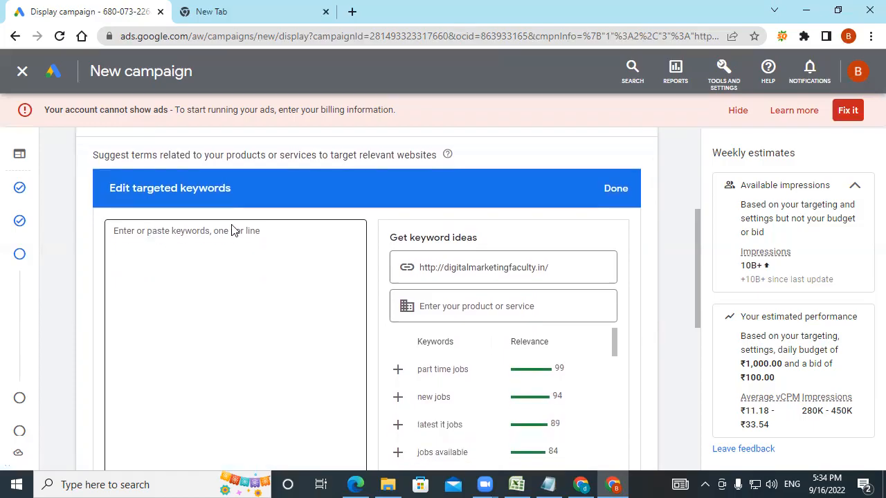
{"action": "scroll", "coordinate": [293, 412], "scroll_direction": "down", "scroll_amount": 4}
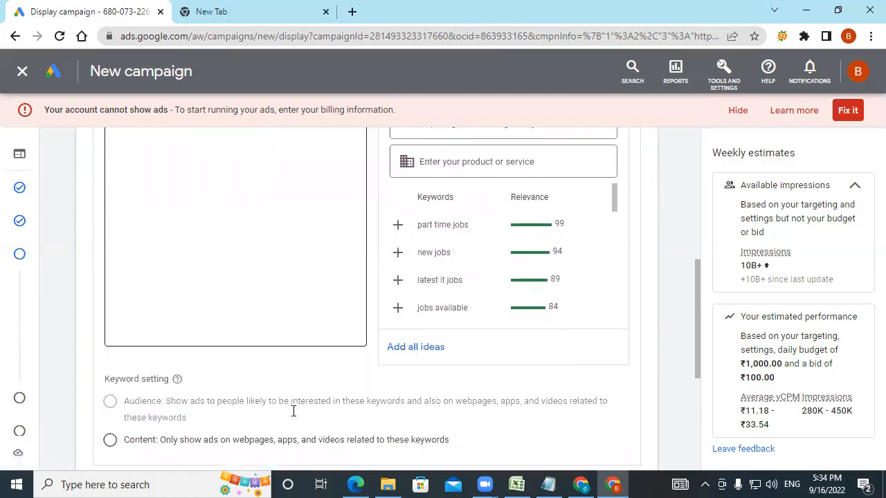
{"action": "left_click", "coordinate": [110, 308]}
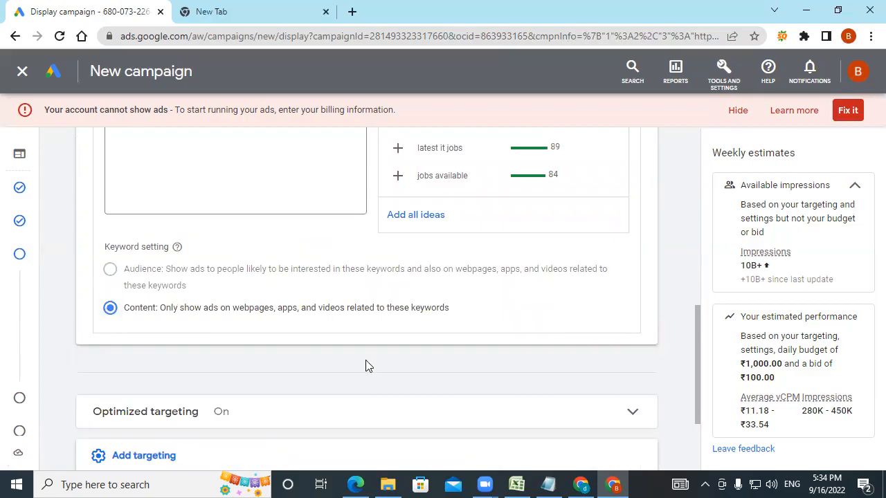
{"action": "scroll", "coordinate": [366, 366], "scroll_direction": "up", "scroll_amount": 3}
{"action": "scroll", "coordinate": [367, 366], "scroll_direction": "up", "scroll_amount": 2}
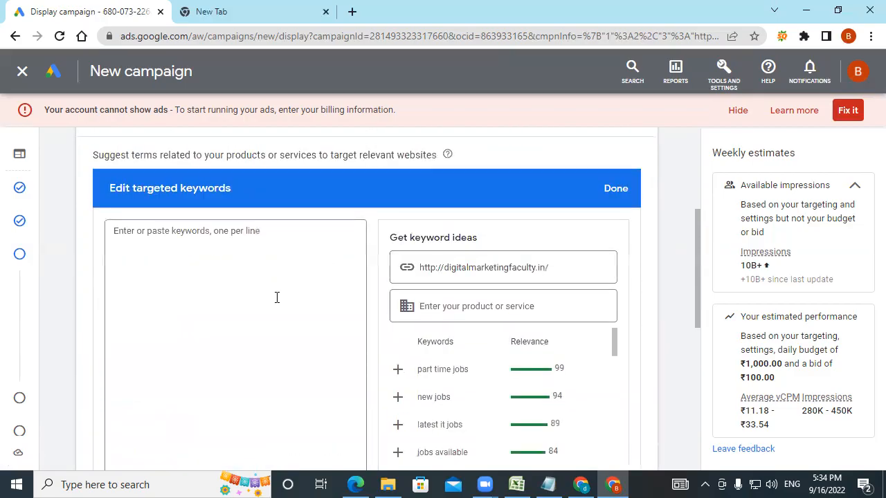
{"action": "left_click", "coordinate": [610, 190]}
- Add topic targeting and look through the list of main topic categories
{"action": "left_click", "coordinate": [171, 336]}
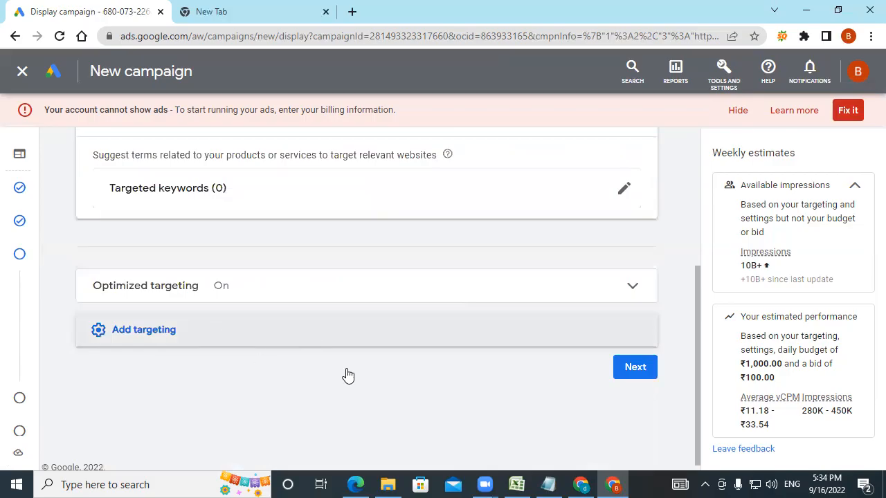
{"action": "left_click", "coordinate": [274, 292]}
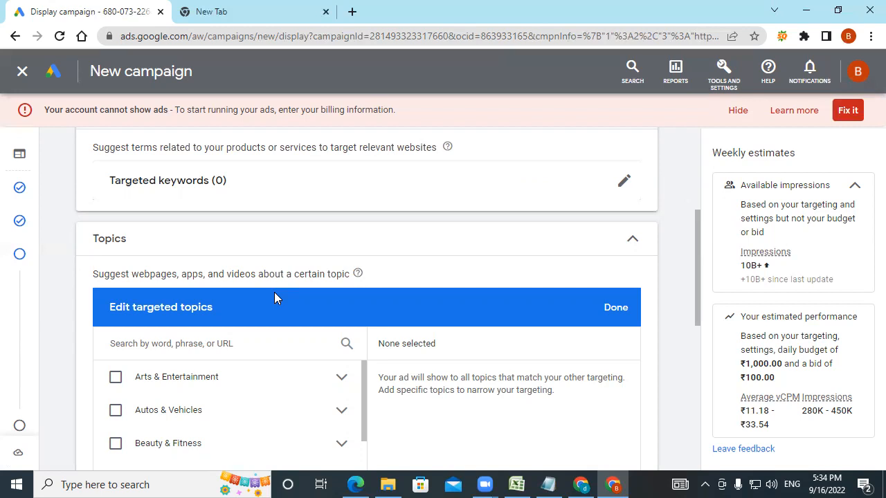
{"action": "scroll", "coordinate": [269, 341], "scroll_direction": "down", "scroll_amount": 1}
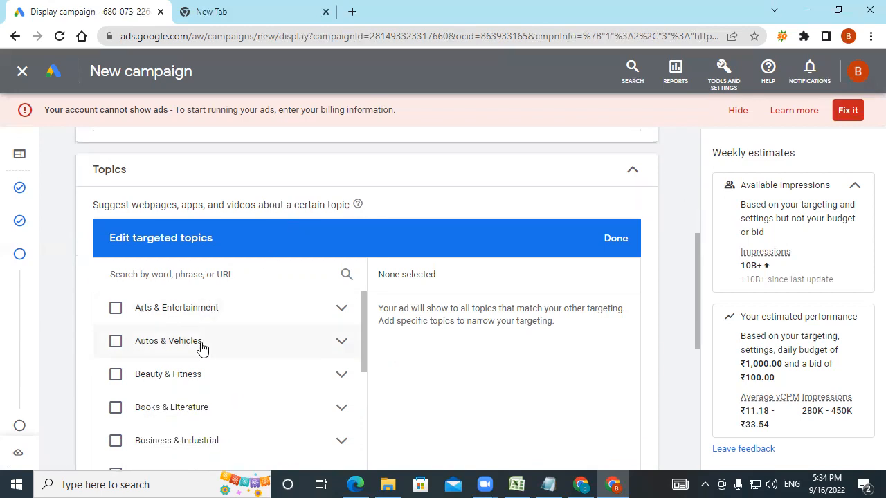
{"action": "scroll", "coordinate": [192, 385], "scroll_direction": "down", "scroll_amount": 2}
{"action": "scroll", "coordinate": [187, 389], "scroll_direction": "down", "scroll_amount": 1}
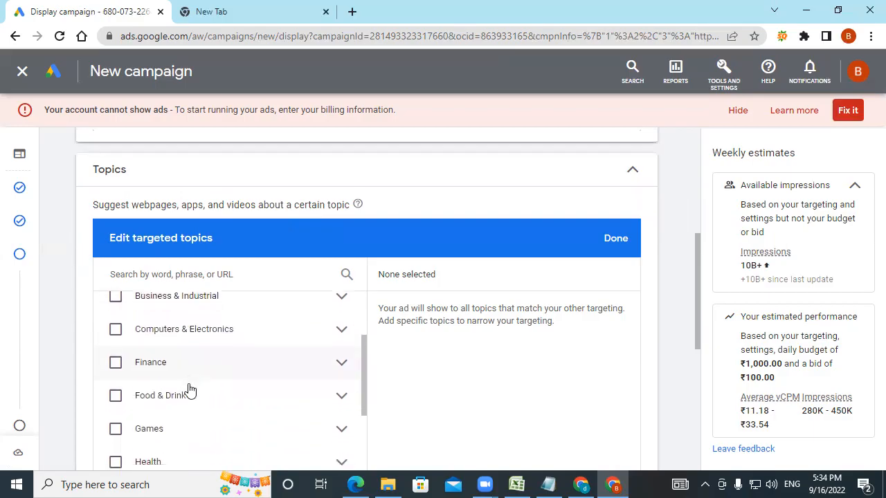
{"action": "scroll", "coordinate": [182, 410], "scroll_direction": "down", "scroll_amount": 2}
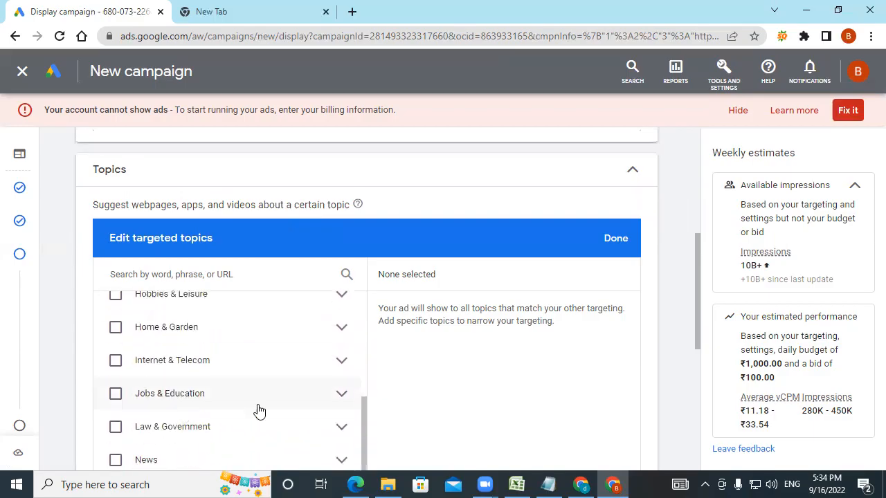
- Examine the subtopics of Home & Garden and Home Appliances, and finish editing topics without selecting any
{"action": "left_click", "coordinate": [341, 327]}
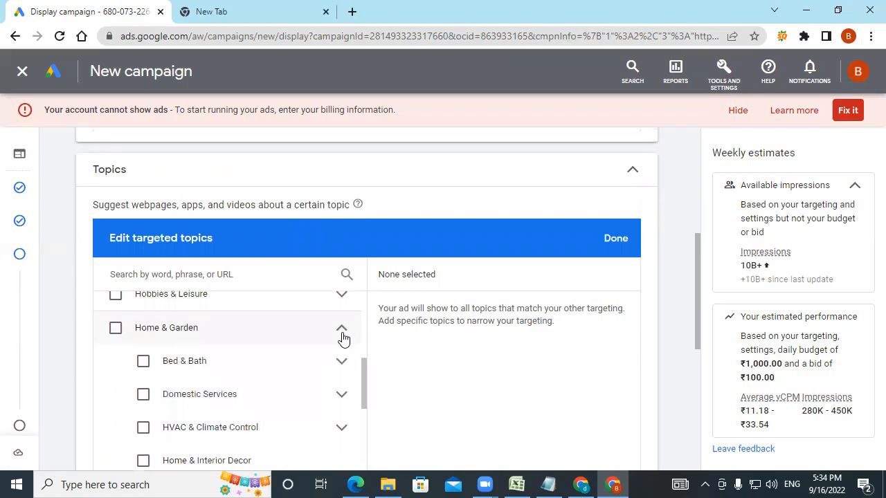
{"action": "scroll", "coordinate": [312, 367], "scroll_direction": "down", "scroll_amount": 1}
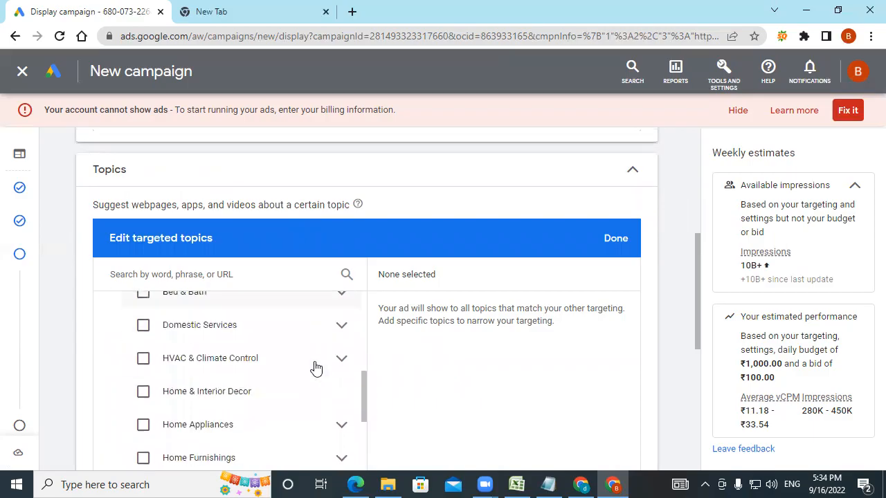
{"action": "scroll", "coordinate": [321, 383], "scroll_direction": "down", "scroll_amount": 1}
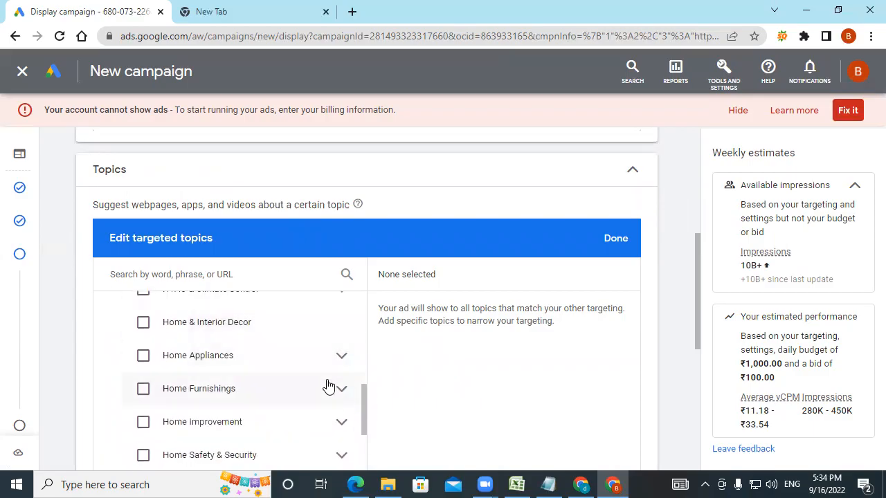
{"action": "left_click", "coordinate": [343, 358]}
{"action": "scroll", "coordinate": [345, 382], "scroll_direction": "down", "scroll_amount": 1}
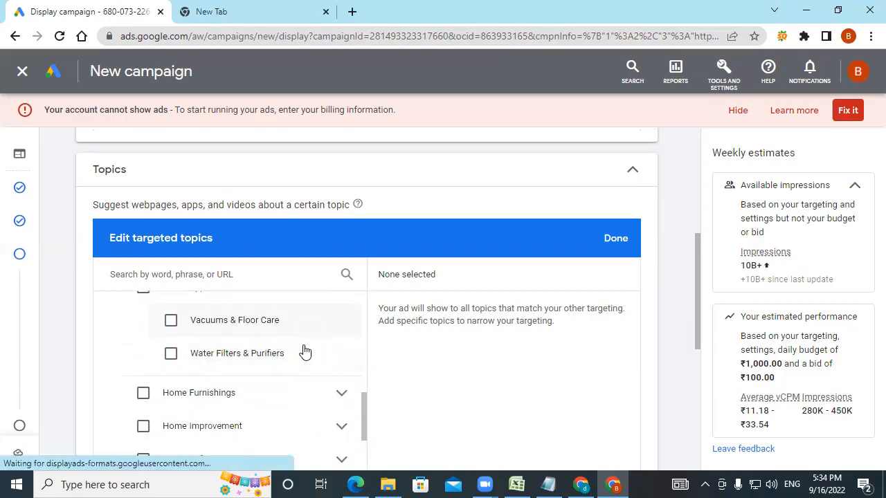
{"action": "scroll", "coordinate": [302, 374], "scroll_direction": "up", "scroll_amount": 3}
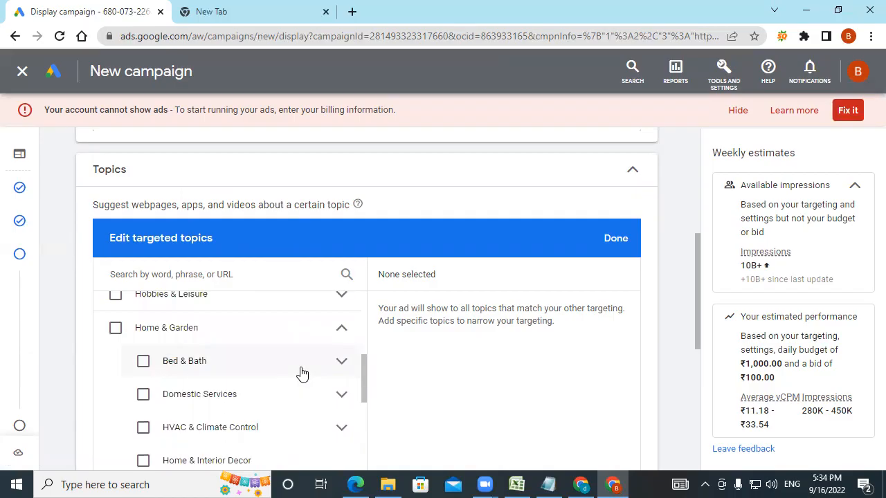
{"action": "scroll", "coordinate": [301, 373], "scroll_direction": "up", "scroll_amount": 4}
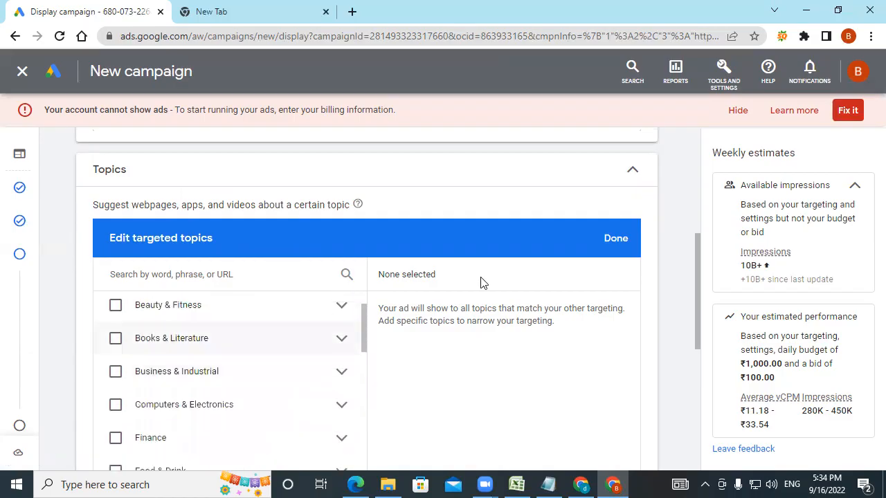
{"action": "left_click", "coordinate": [615, 238]}
- Add placement targeting and view its help information and the available placement types
{"action": "left_click", "coordinate": [144, 380]}
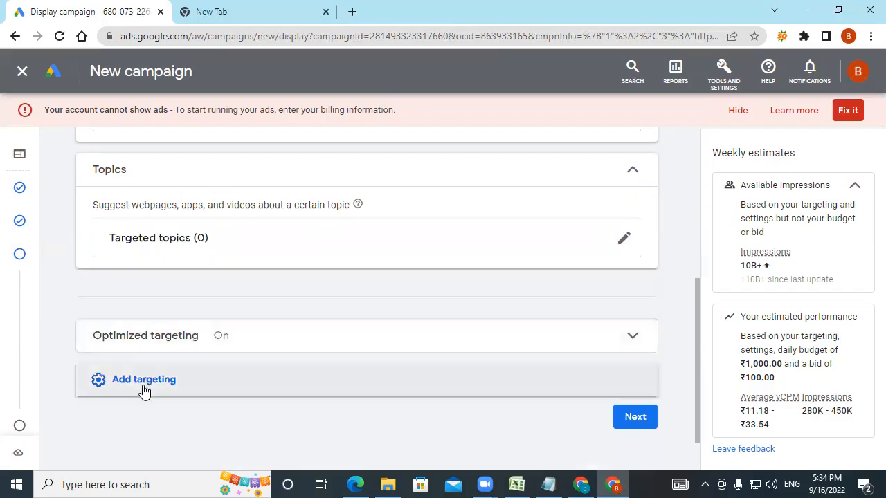
{"action": "scroll", "coordinate": [254, 405], "scroll_direction": "down", "scroll_amount": 2}
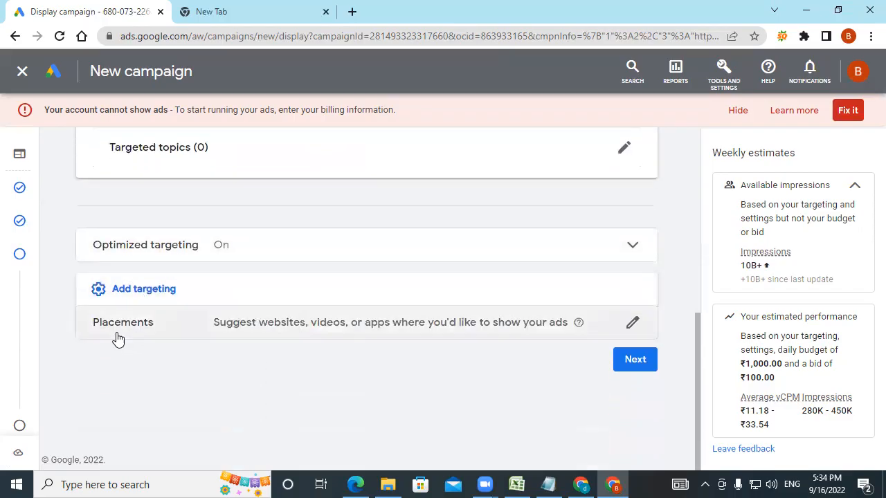
{"action": "left_click", "coordinate": [406, 329]}
{"action": "mouse_move", "coordinate": [407, 330]}
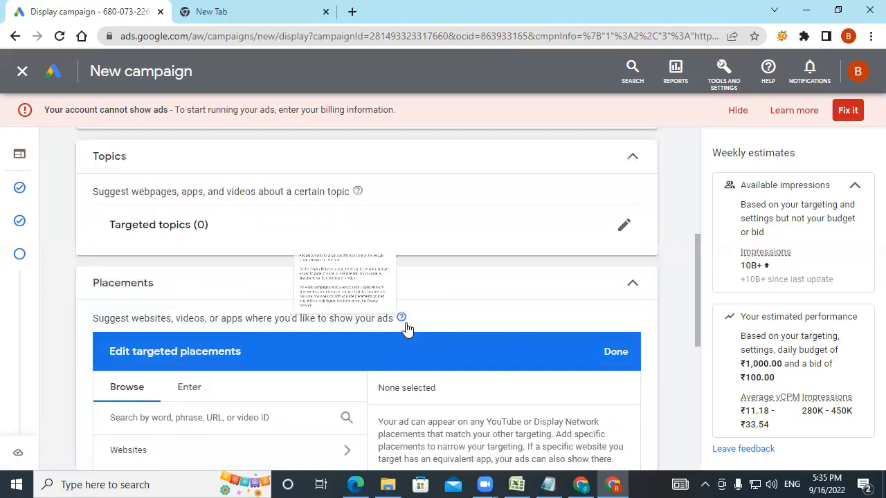
{"action": "scroll", "coordinate": [310, 354], "scroll_direction": "down", "scroll_amount": 3}
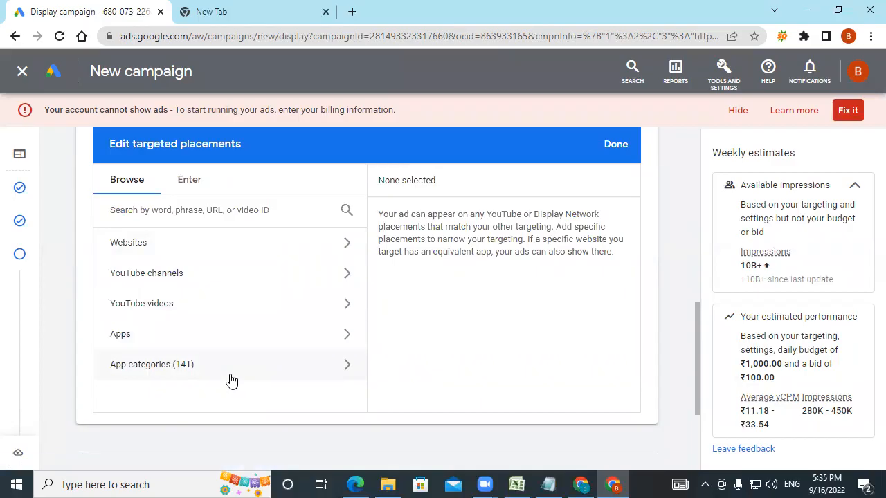
- Search the website placements for eenadu.net and look through the suggested sites
{"action": "left_click", "coordinate": [283, 250]}
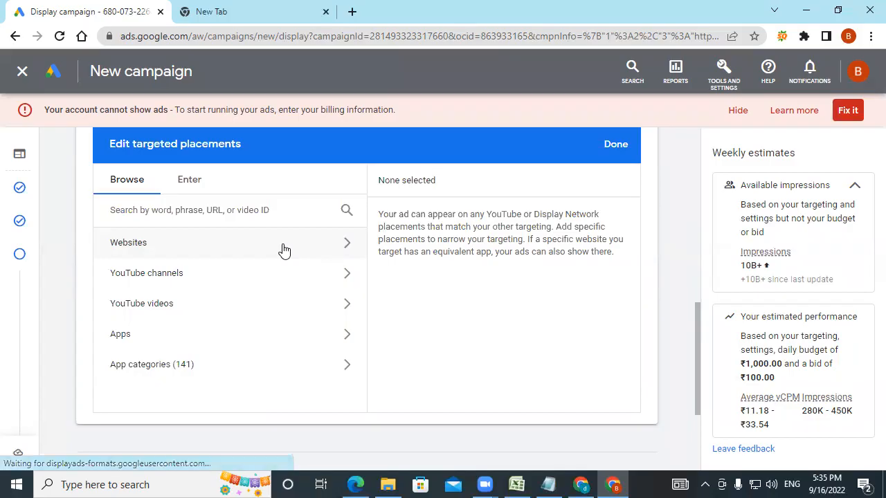
{"action": "left_click", "coordinate": [275, 213]}
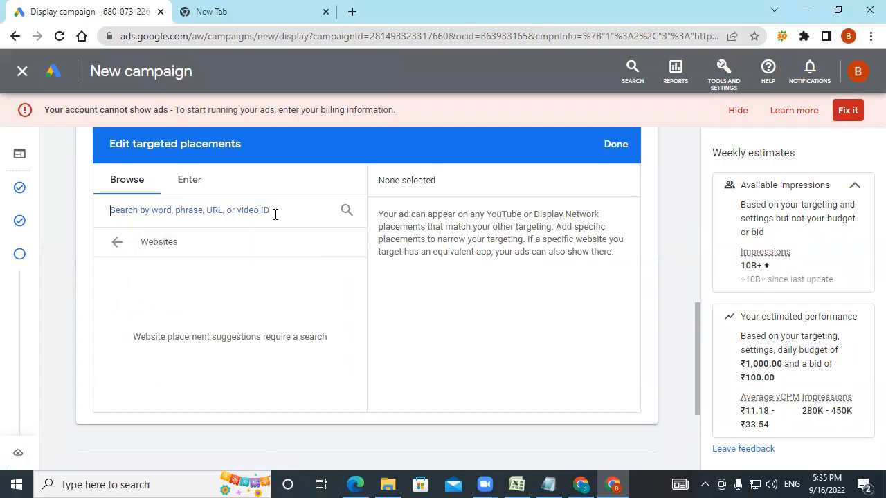
{"action": "type", "text": "een"}
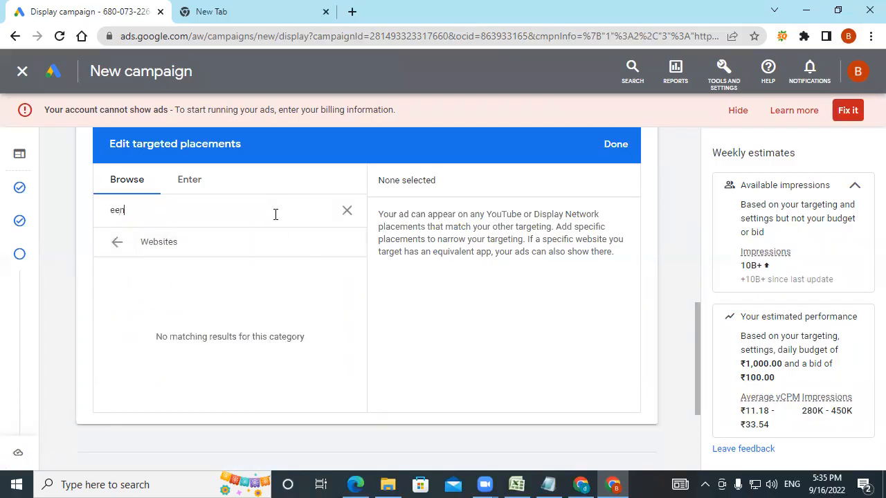
{"action": "type", "text": "adu.n"}
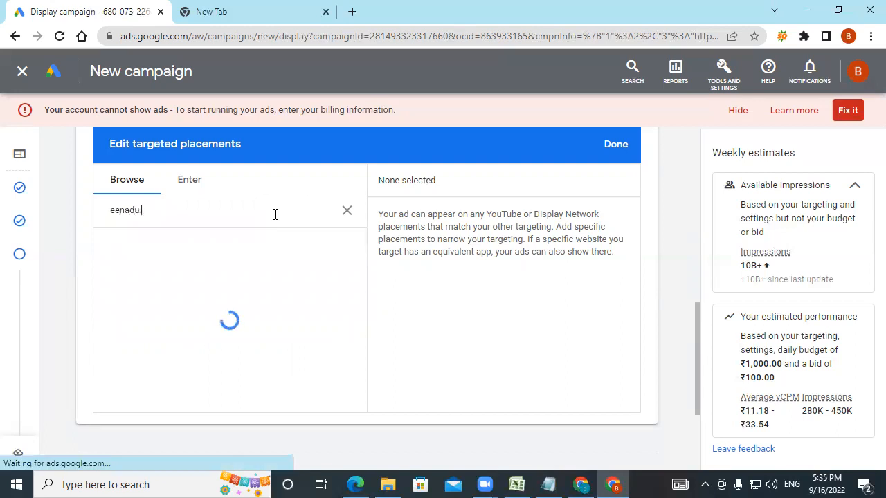
{"action": "type", "text": "et"}
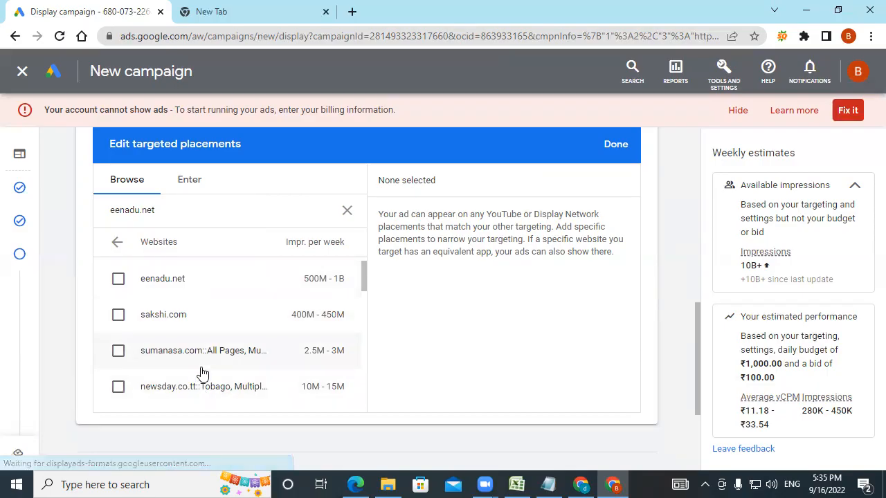
{"action": "scroll", "coordinate": [201, 373], "scroll_direction": "down", "scroll_amount": 1}
{"action": "scroll", "coordinate": [202, 374], "scroll_direction": "down", "scroll_amount": 2}
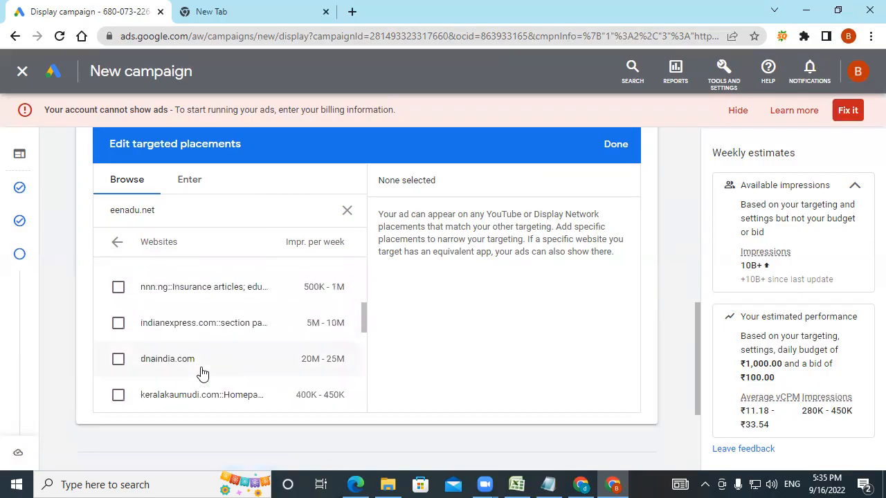
{"action": "scroll", "coordinate": [202, 374], "scroll_direction": "down", "scroll_amount": 1}
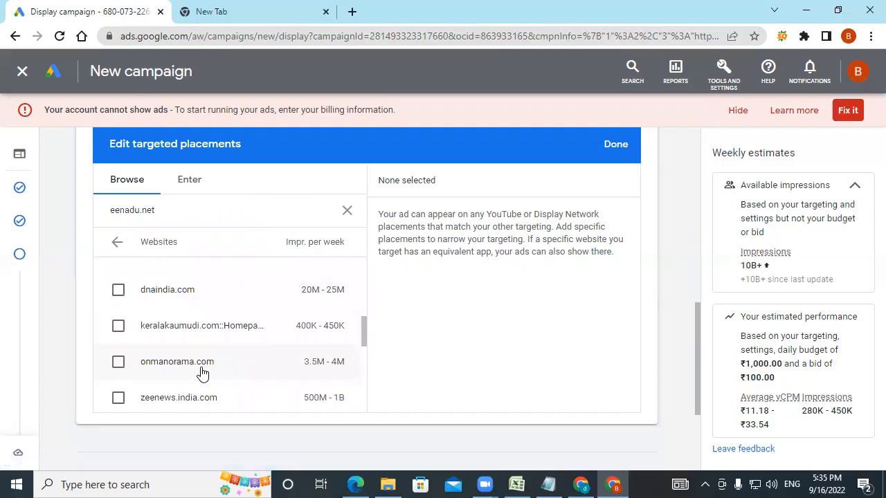
{"action": "scroll", "coordinate": [202, 374], "scroll_direction": "down", "scroll_amount": 1}
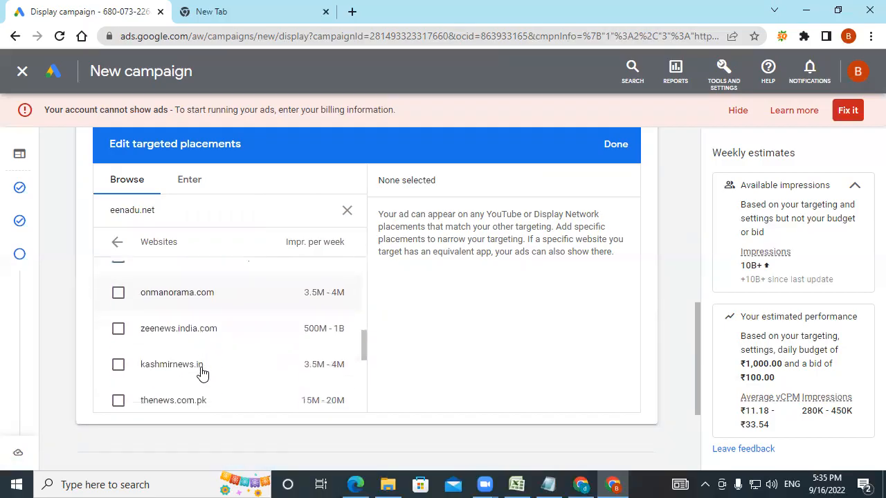
{"action": "scroll", "coordinate": [202, 374], "scroll_direction": "down", "scroll_amount": 2}
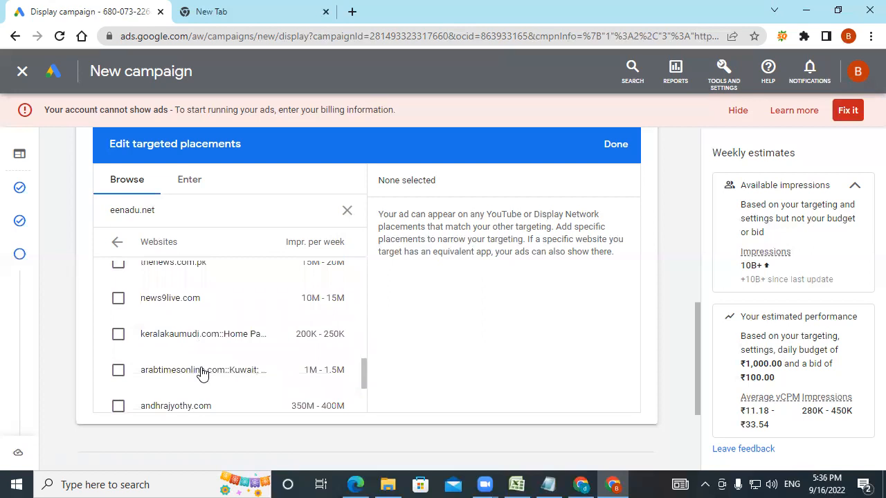
{"action": "scroll", "coordinate": [202, 374], "scroll_direction": "up", "scroll_amount": 5}
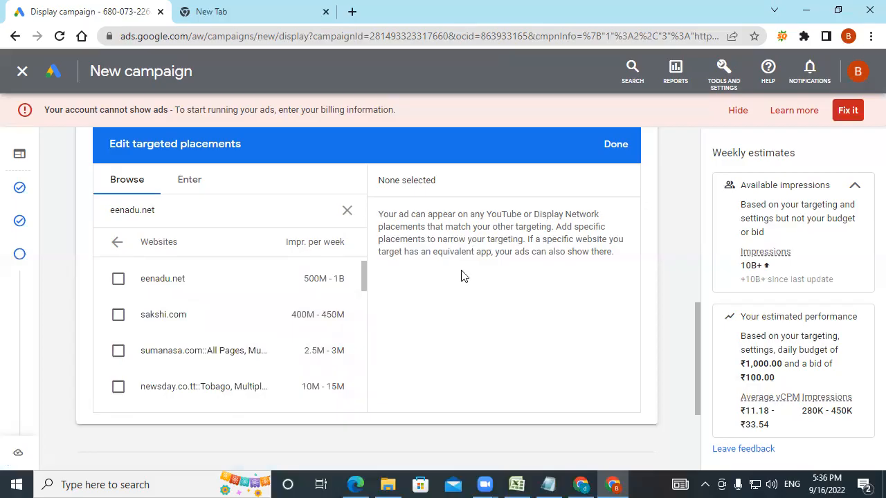
- Clear the placement search, finish editing without selecting any placements, and continue to ad creation
{"action": "left_click", "coordinate": [346, 212]}
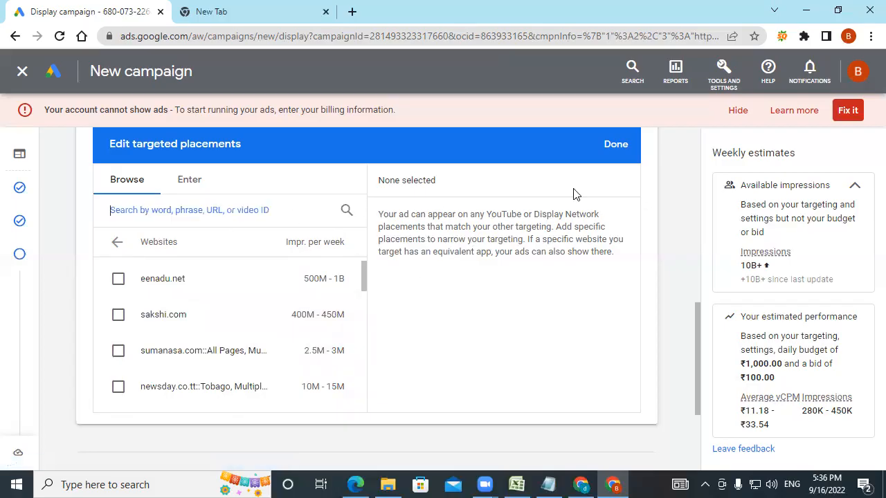
{"action": "left_click", "coordinate": [612, 151]}
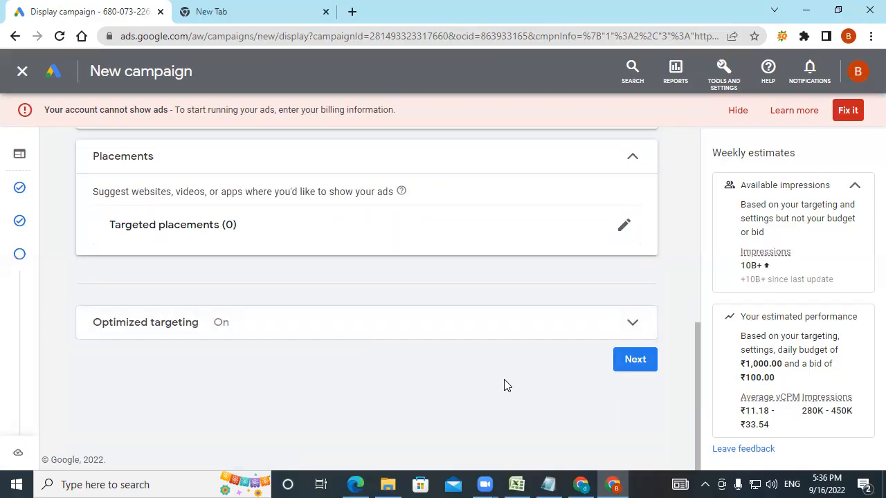
{"action": "scroll", "coordinate": [505, 385], "scroll_direction": "down", "scroll_amount": 1}
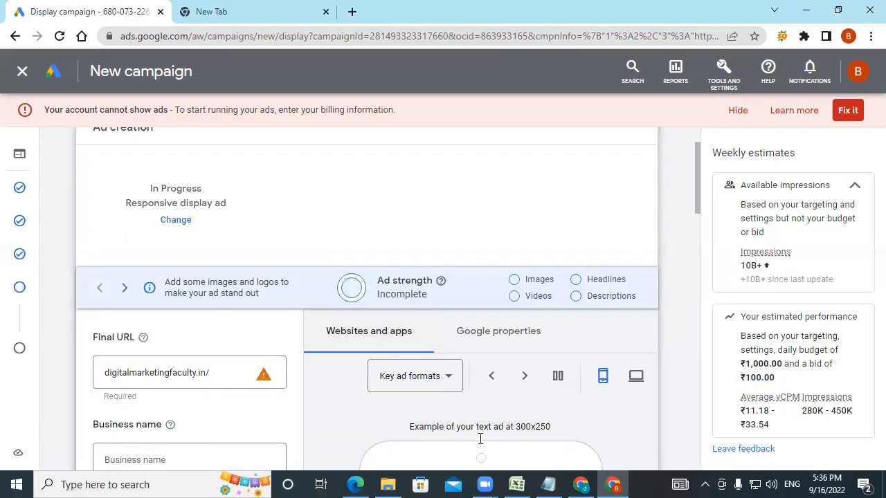
- Open the eenadu.net website in the other browser tab
{"action": "left_click", "coordinate": [612, 484]}
{"action": "left_click", "coordinate": [612, 485]}
{"action": "left_click", "coordinate": [269, 12]}
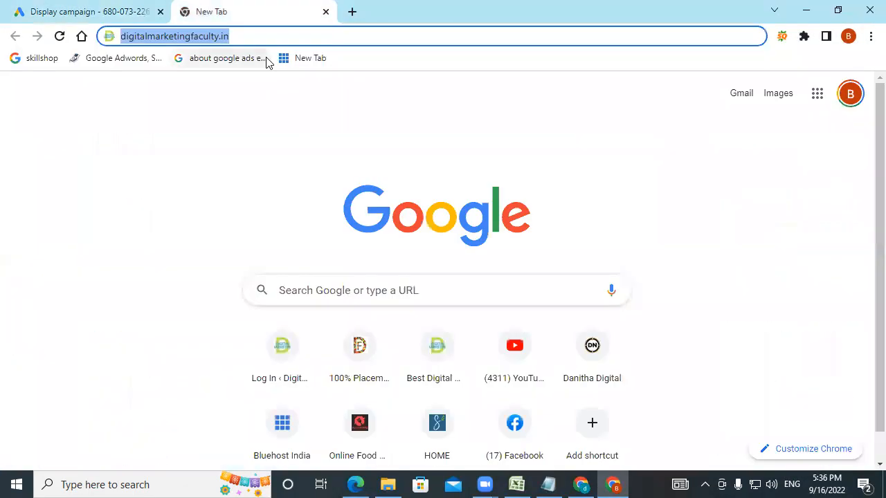
{"action": "type", "text": "ee"}
{"action": "key", "text": "Return"}
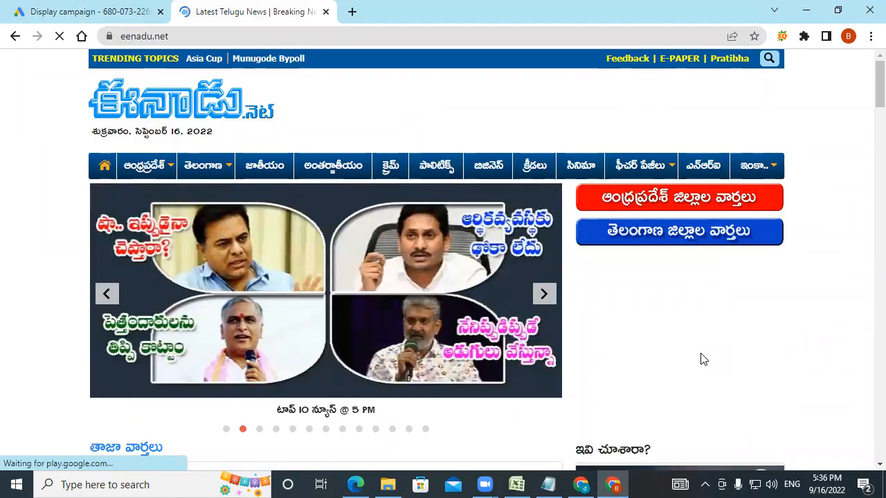
- Look over the display ads placed on the eenadu.net home page and close that tab
{"action": "scroll", "coordinate": [702, 360], "scroll_direction": "down", "scroll_amount": 3}
{"action": "scroll", "coordinate": [701, 384], "scroll_direction": "up", "scroll_amount": 2}
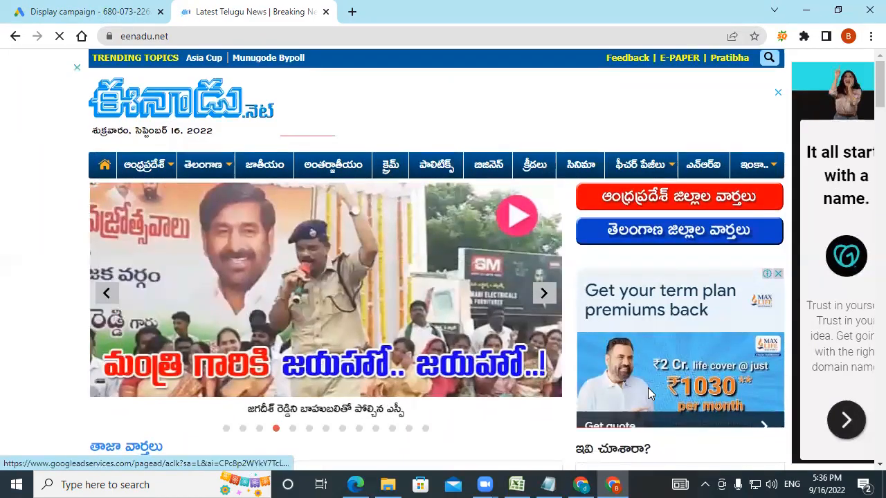
{"action": "scroll", "coordinate": [648, 393], "scroll_direction": "down", "scroll_amount": 10}
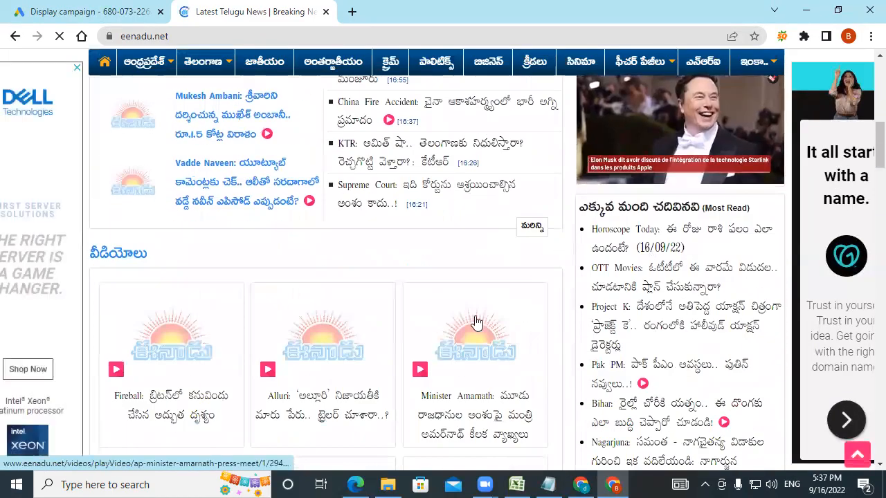
{"action": "scroll", "coordinate": [645, 381], "scroll_direction": "down", "scroll_amount": 2}
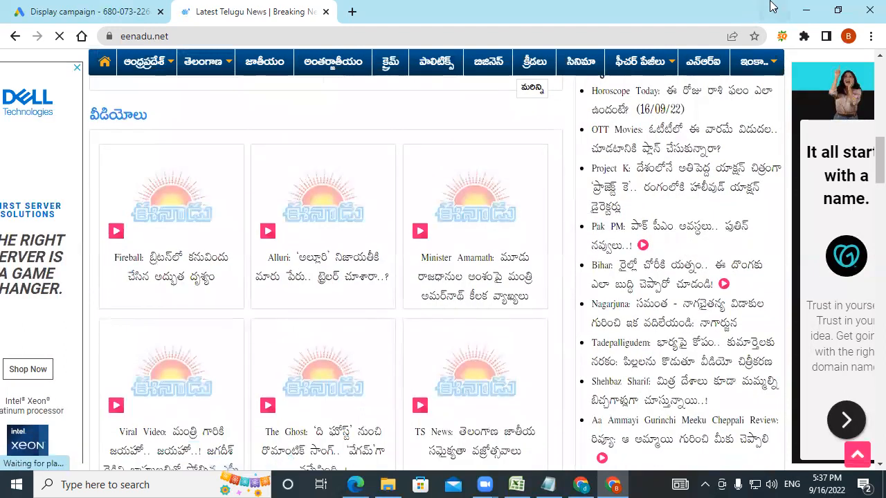
{"action": "key", "text": "ctrl+w"}
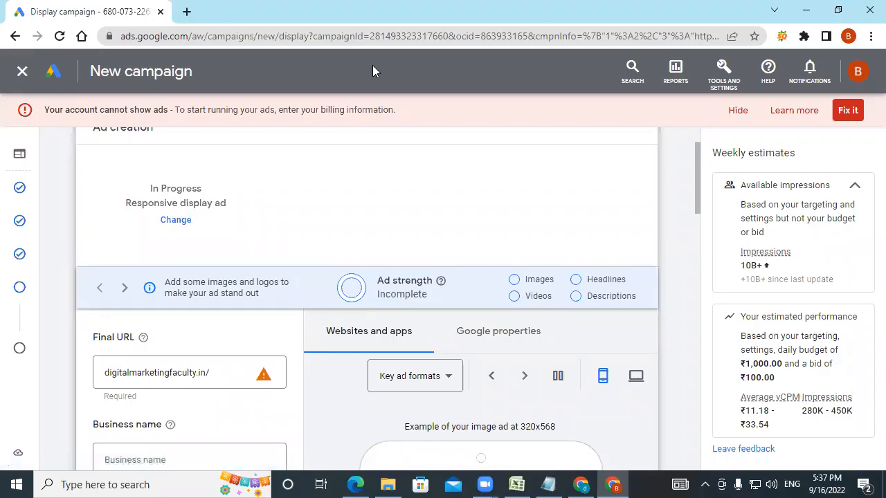
- Change the ad type to Upload display ads and open the file chooser, cancelling it without choosing a file
{"action": "left_click", "coordinate": [175, 220]}
{"action": "left_click", "coordinate": [211, 253]}
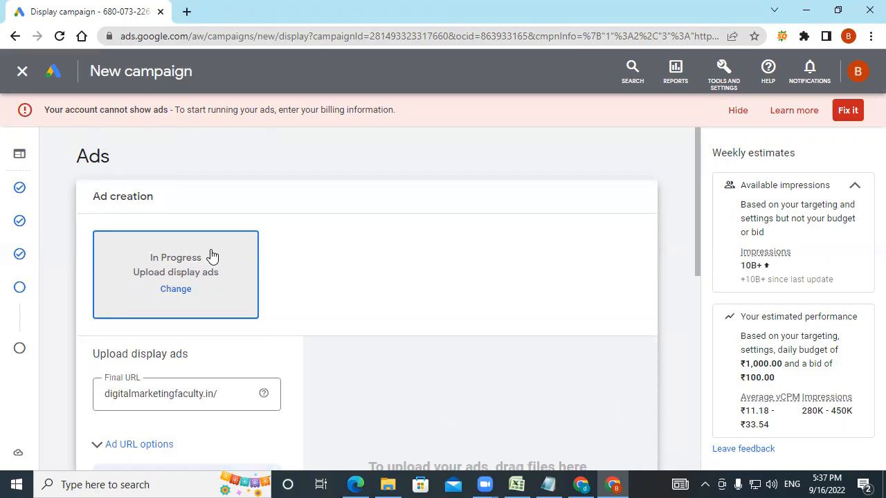
{"action": "scroll", "coordinate": [211, 256], "scroll_direction": "down", "scroll_amount": 3}
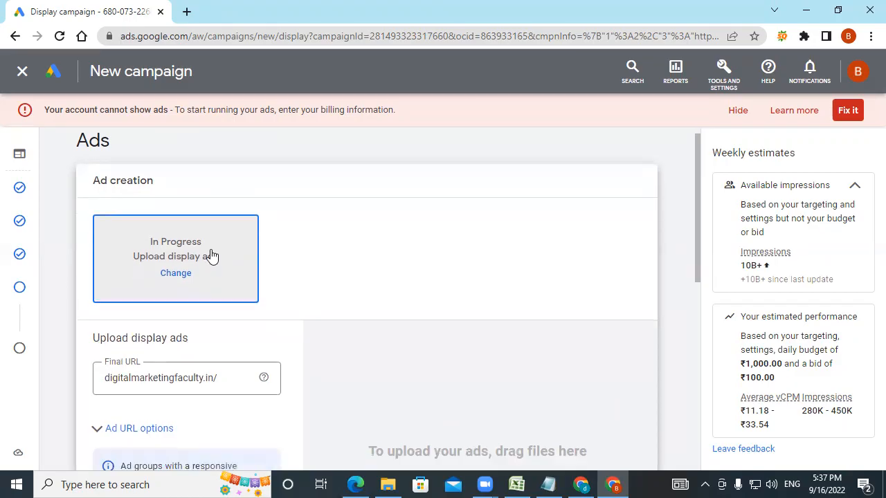
{"action": "left_click", "coordinate": [459, 318]}
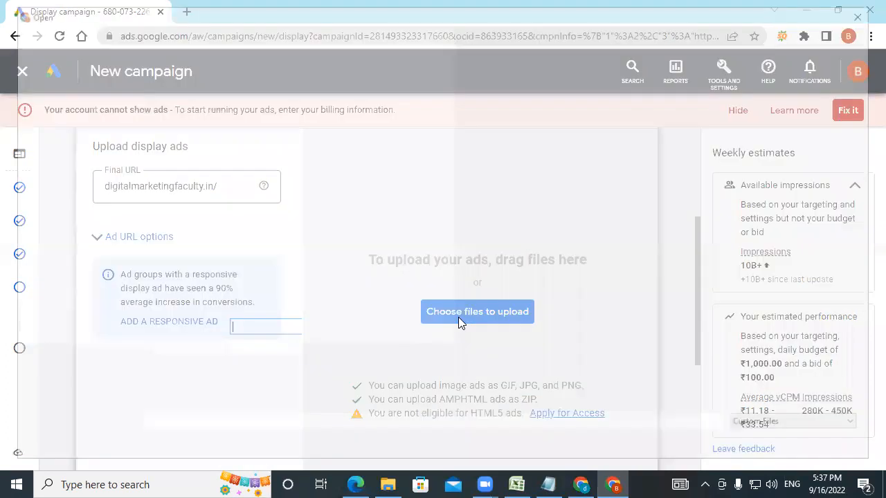
{"action": "left_click", "coordinate": [837, 448]}
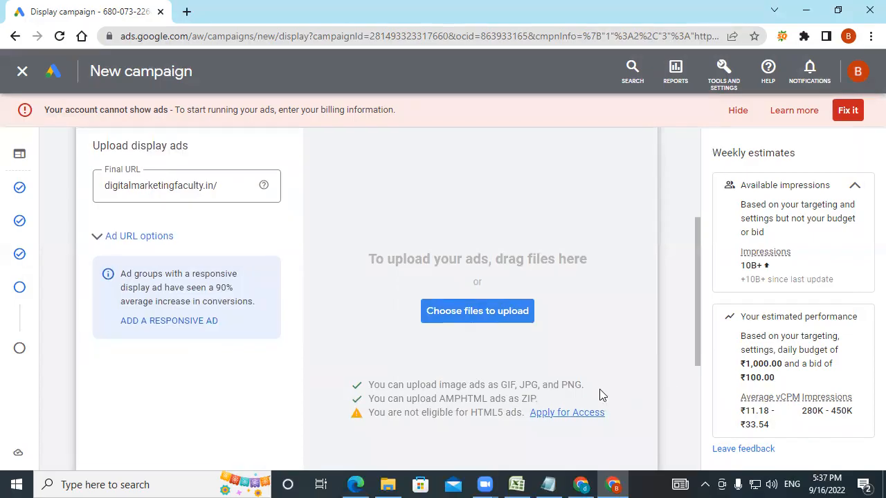
- Examine the supported sizes and formats for uploaded display ads and close the overview
{"action": "scroll", "coordinate": [75, 245], "scroll_direction": "down", "scroll_amount": 2}
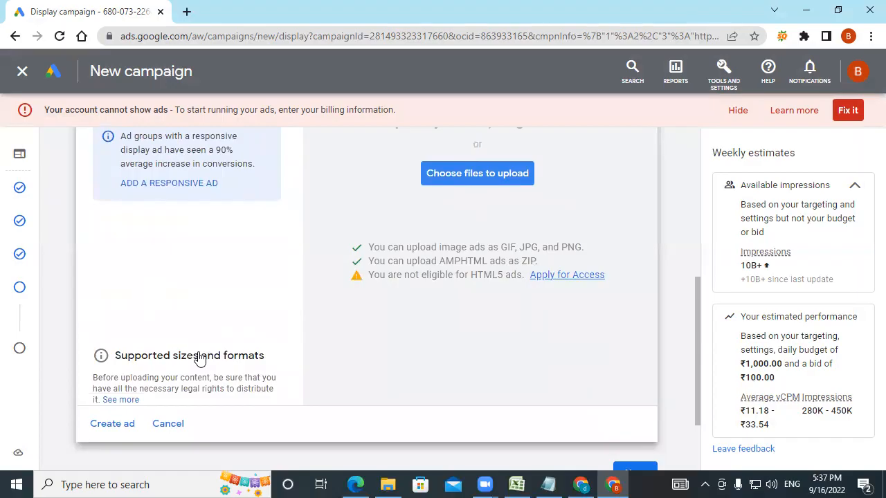
{"action": "left_click", "coordinate": [199, 358]}
{"action": "scroll", "coordinate": [456, 301], "scroll_direction": "down", "scroll_amount": 1}
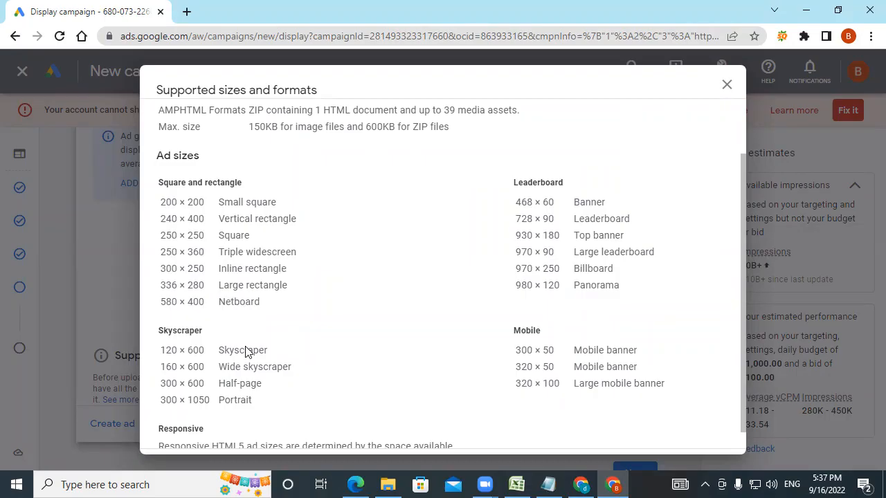
{"action": "scroll", "coordinate": [265, 334], "scroll_direction": "down", "scroll_amount": 1}
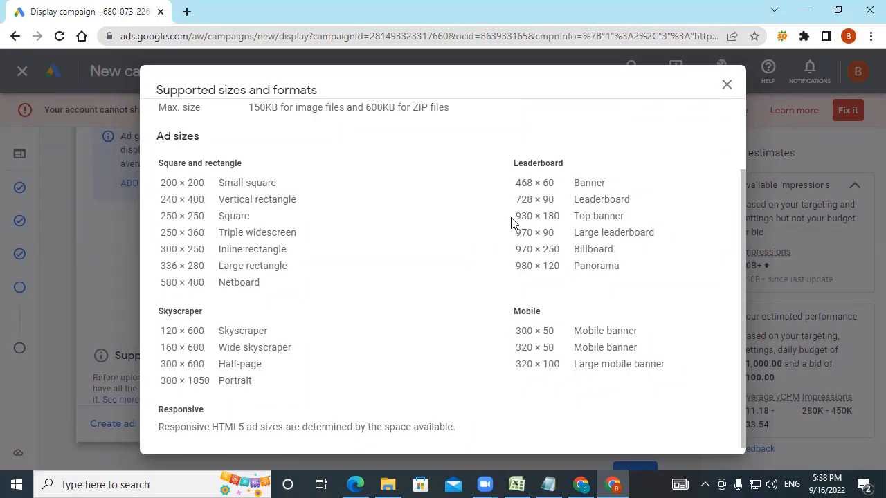
{"action": "left_click", "coordinate": [726, 85]}
- Review the ad type choices and choose Upload display ads again
{"action": "scroll", "coordinate": [409, 221], "scroll_direction": "up", "scroll_amount": 3}
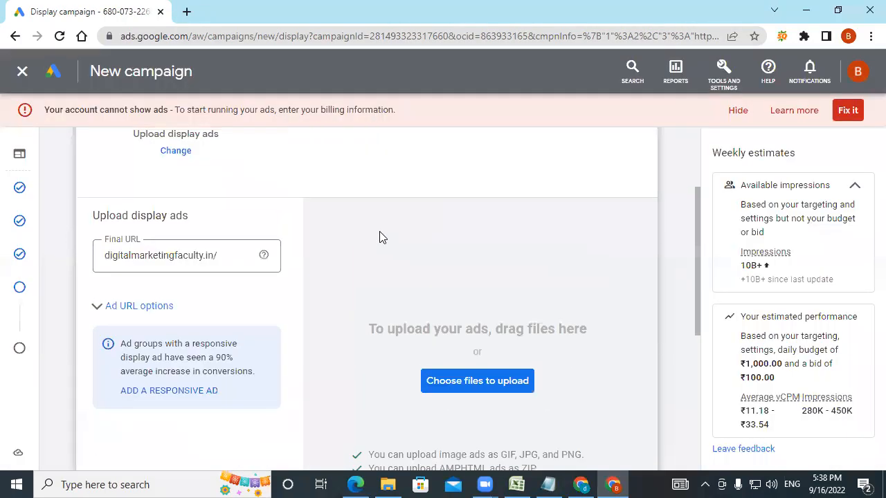
{"action": "scroll", "coordinate": [379, 237], "scroll_direction": "up", "scroll_amount": 2}
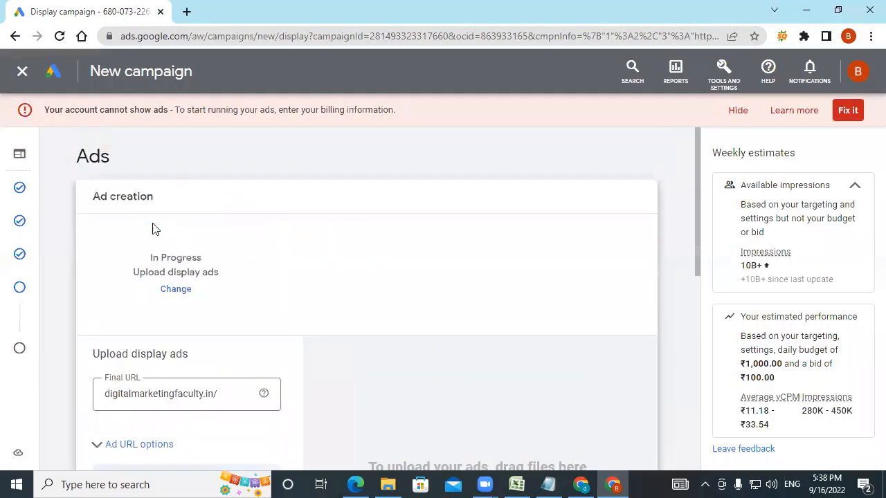
{"action": "left_click", "coordinate": [178, 290]}
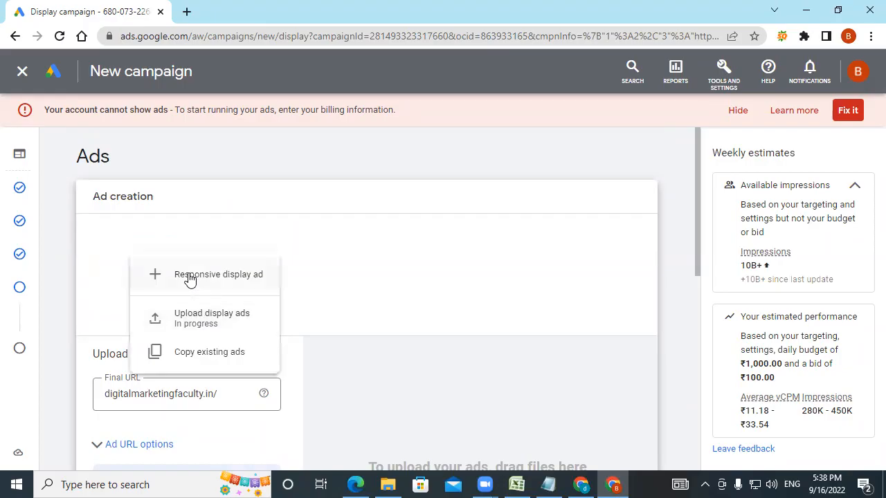
{"action": "left_click", "coordinate": [196, 320]}
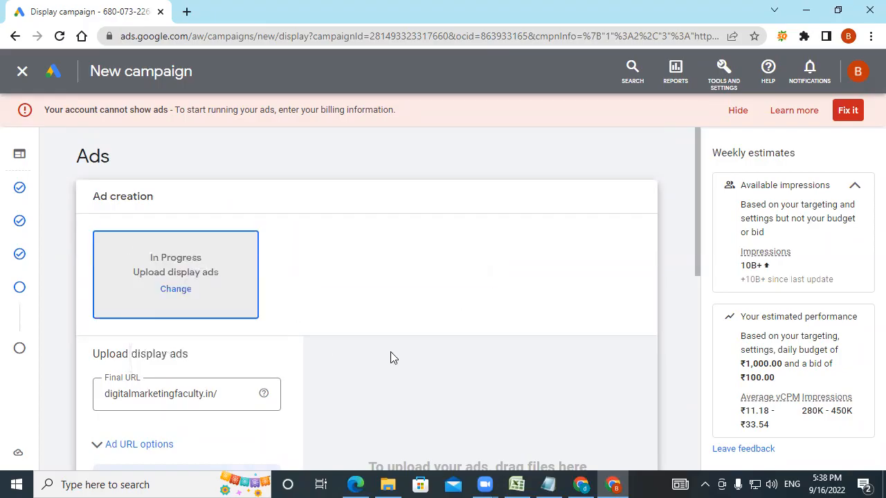
{"action": "scroll", "coordinate": [390, 351], "scroll_direction": "down", "scroll_amount": 2}
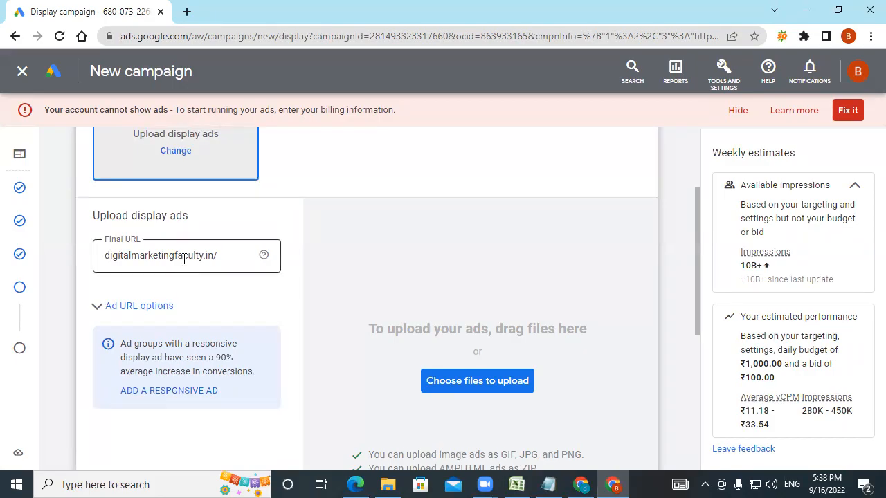
- Review the supported sizes and formats for uploaded display ads once more and close the overview
{"action": "scroll", "coordinate": [241, 320], "scroll_direction": "down", "scroll_amount": 2}
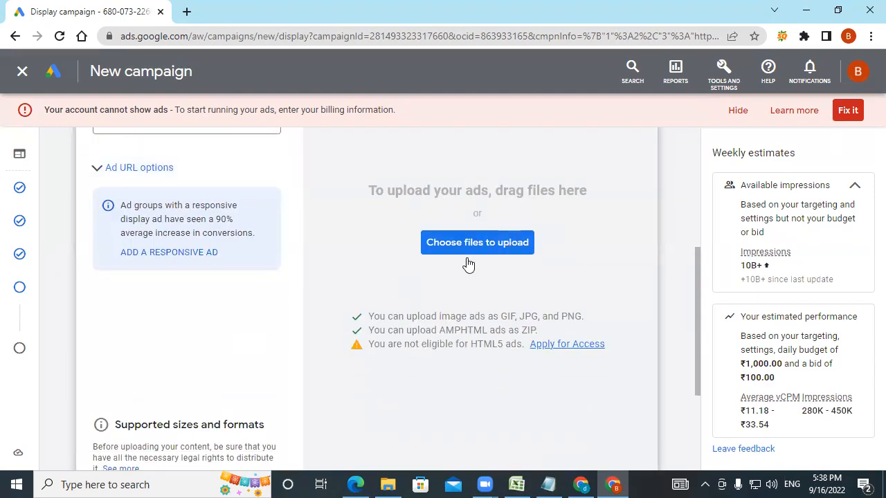
{"action": "scroll", "coordinate": [262, 344], "scroll_direction": "down", "scroll_amount": 1}
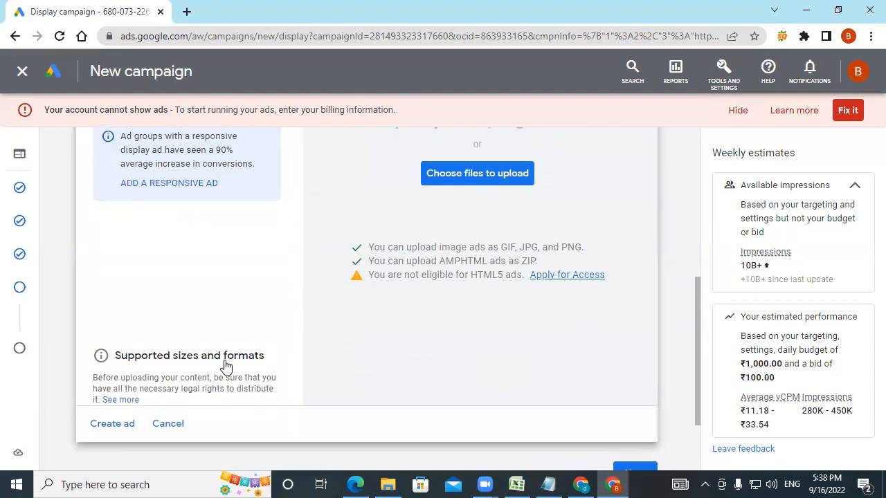
{"action": "left_click", "coordinate": [225, 357]}
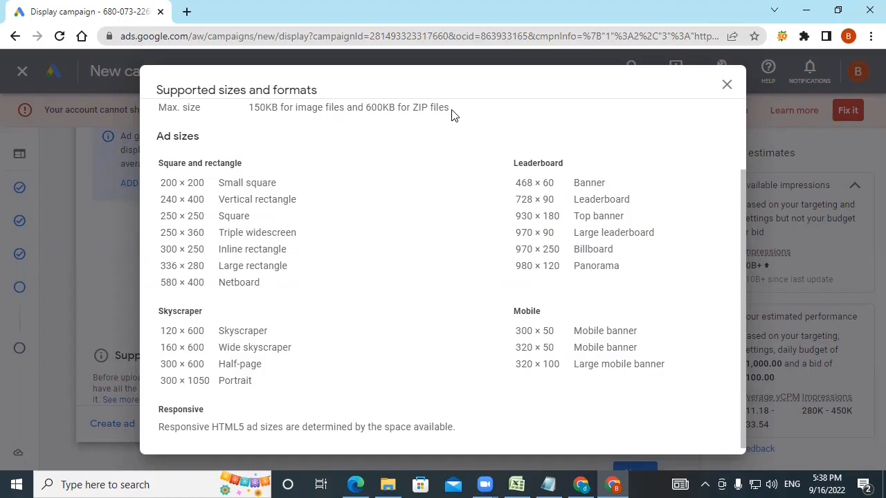
{"action": "left_click", "coordinate": [728, 88]}
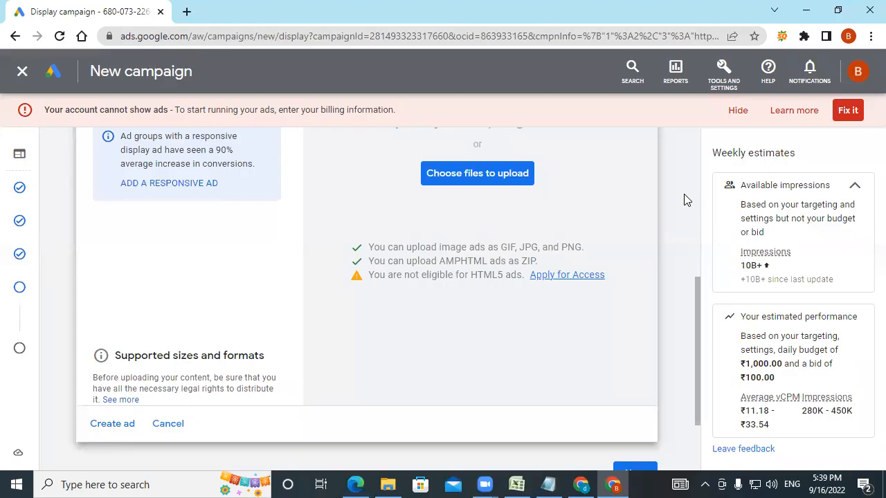
- Change the ad type from Upload display ads to Responsive display ad
{"action": "scroll", "coordinate": [392, 274], "scroll_direction": "down", "scroll_amount": 2}
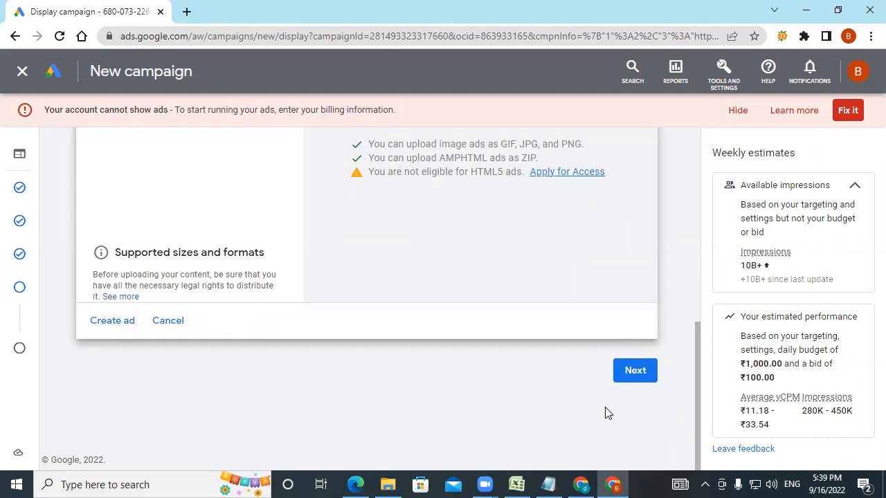
{"action": "scroll", "coordinate": [605, 413], "scroll_direction": "up", "scroll_amount": 5}
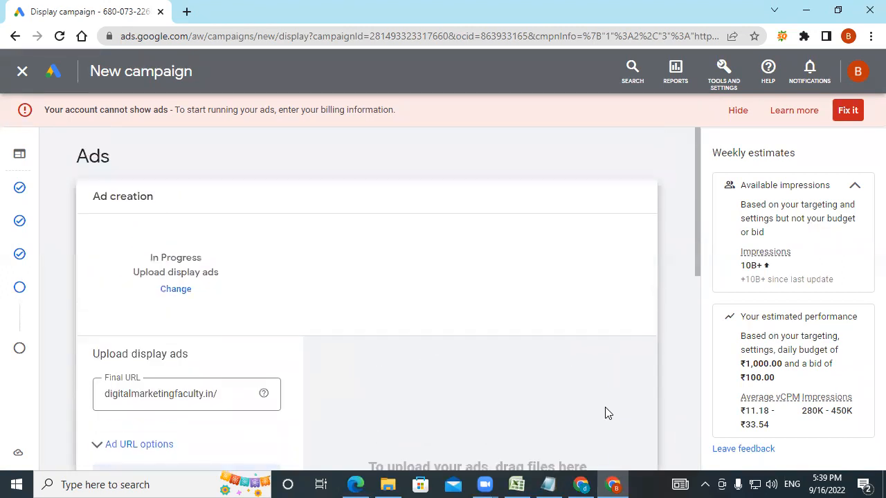
{"action": "left_click", "coordinate": [178, 290]}
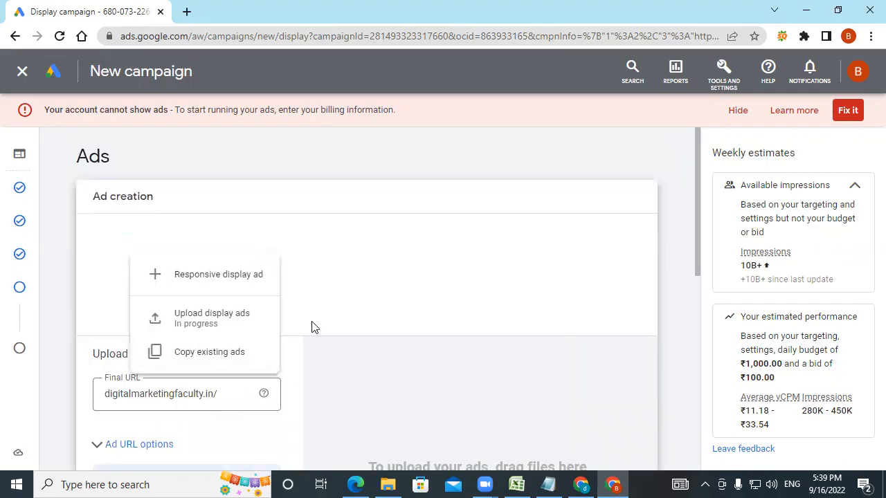
{"action": "left_click", "coordinate": [194, 284]}
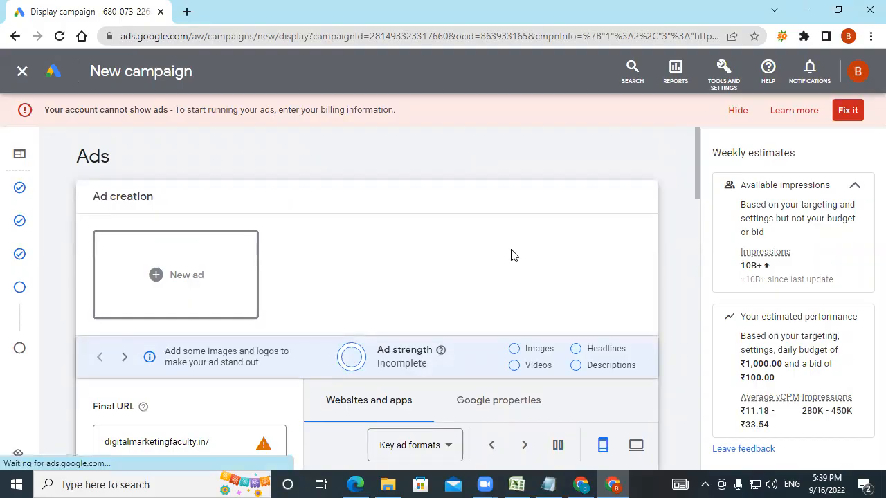
- Look over the responsive display ad form, from the final URL and images to the logos, videos and headlines
{"action": "scroll", "coordinate": [511, 255], "scroll_direction": "down", "scroll_amount": 1}
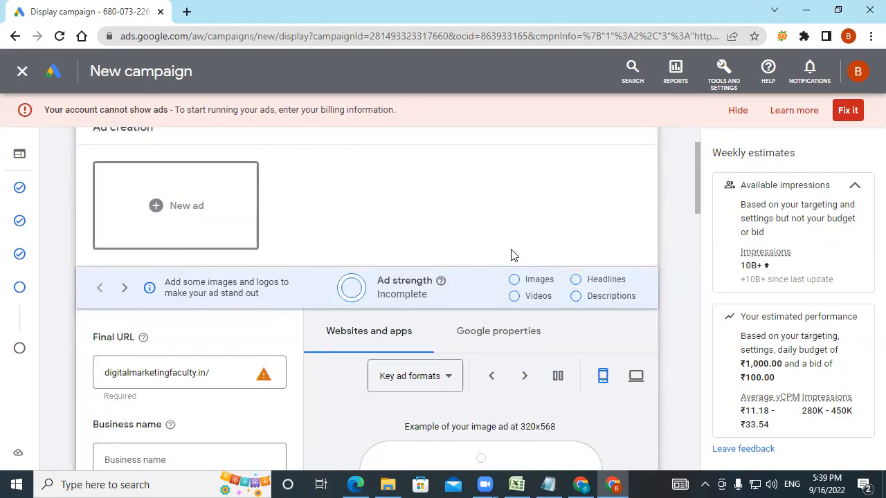
{"action": "scroll", "coordinate": [511, 255], "scroll_direction": "down", "scroll_amount": 4}
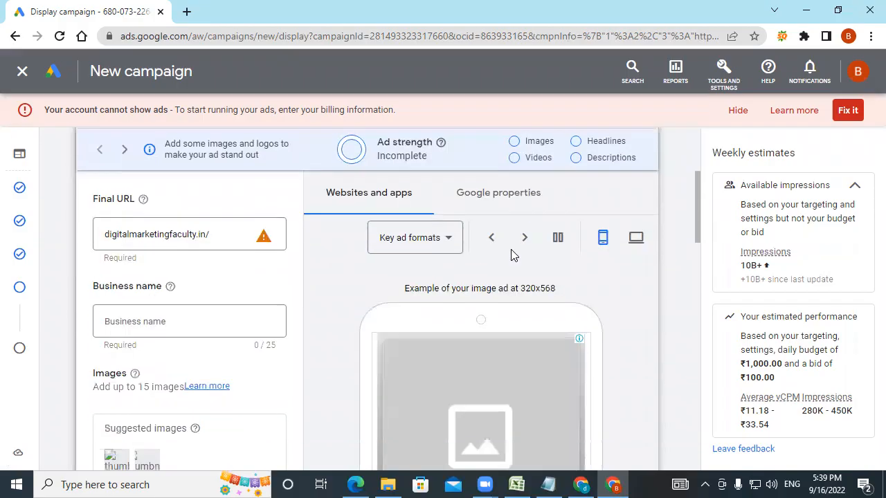
{"action": "scroll", "coordinate": [454, 299], "scroll_direction": "down", "scroll_amount": 2}
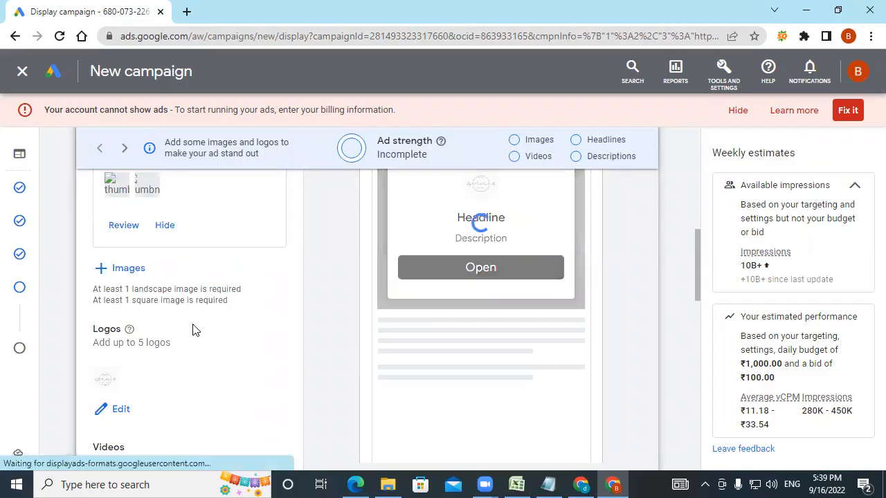
{"action": "scroll", "coordinate": [193, 330], "scroll_direction": "down", "scroll_amount": 2}
{"action": "scroll", "coordinate": [193, 325], "scroll_direction": "down", "scroll_amount": 7}
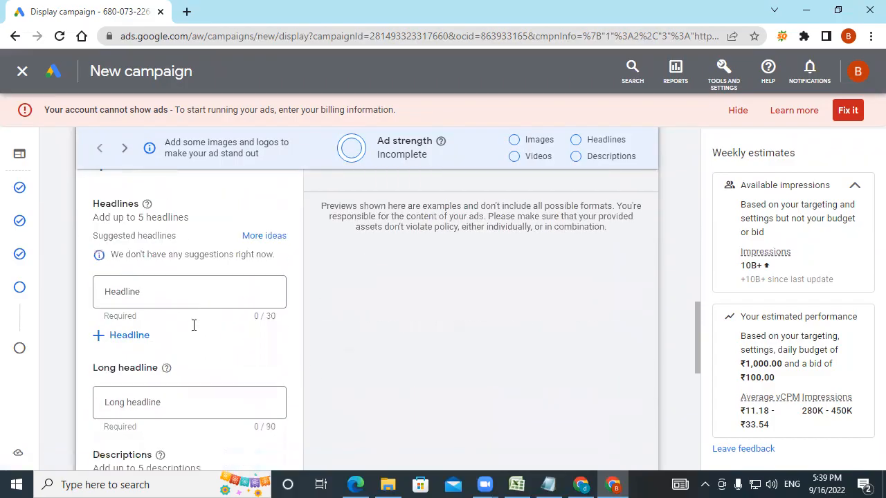
{"action": "scroll", "coordinate": [193, 330], "scroll_direction": "up", "scroll_amount": 10}
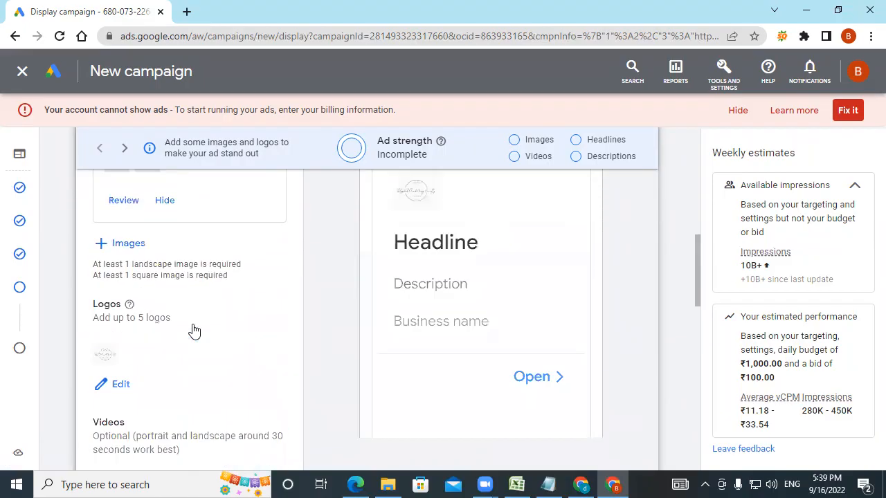
{"action": "scroll", "coordinate": [164, 367], "scroll_direction": "down", "scroll_amount": 2}
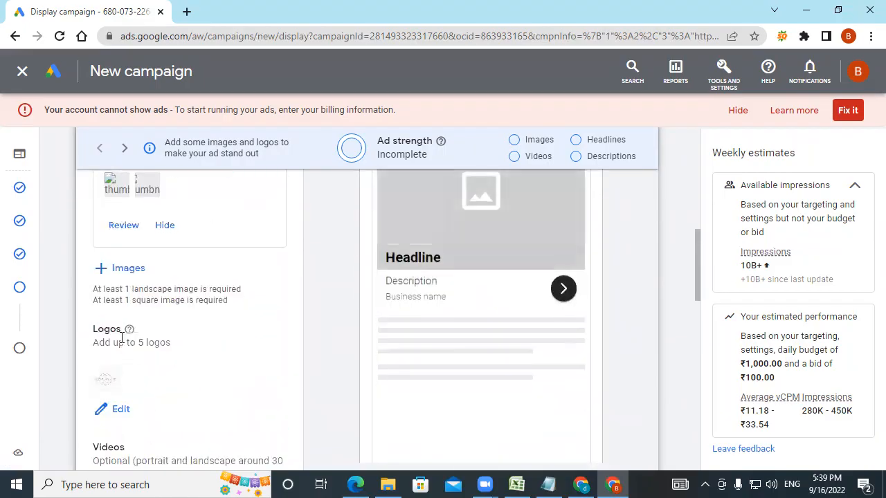
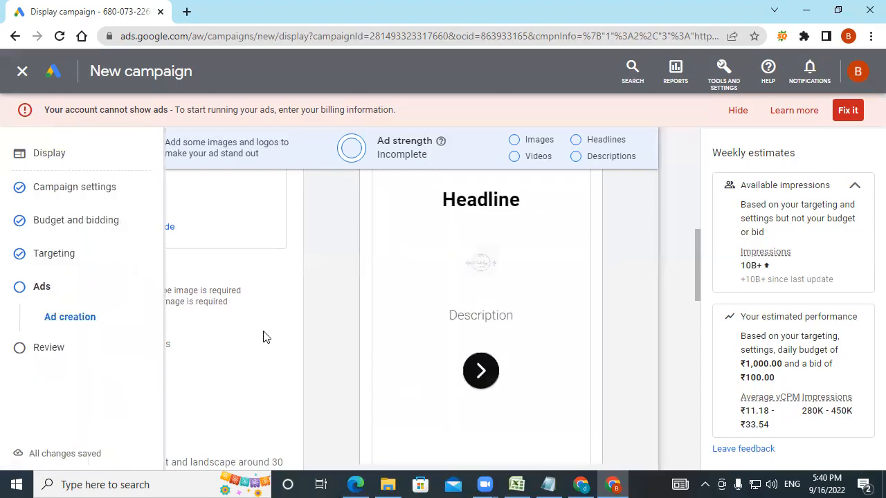
- Enter Digital Marketing Faculty as the business name of the responsive display ad
{"action": "scroll", "coordinate": [263, 337], "scroll_direction": "up", "scroll_amount": 3}
{"action": "scroll", "coordinate": [263, 337], "scroll_direction": "up", "scroll_amount": 2}
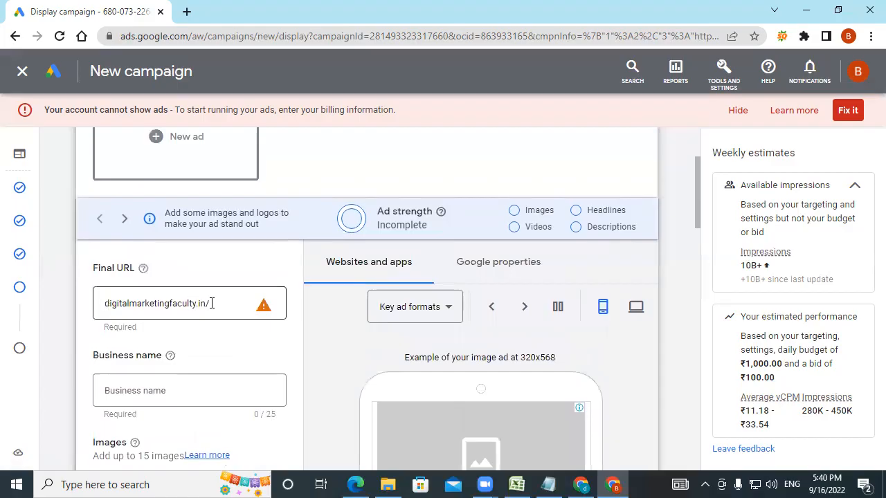
{"action": "scroll", "coordinate": [275, 324], "scroll_direction": "down", "scroll_amount": 1}
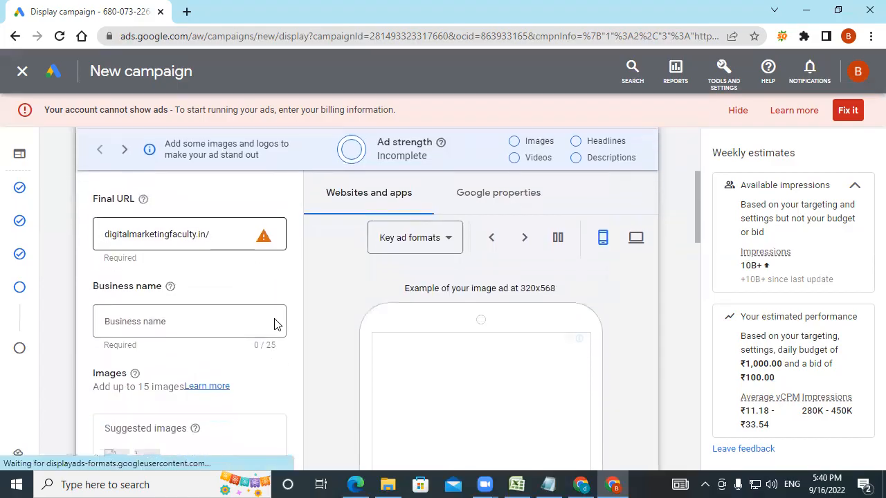
{"action": "left_click", "coordinate": [167, 322]}
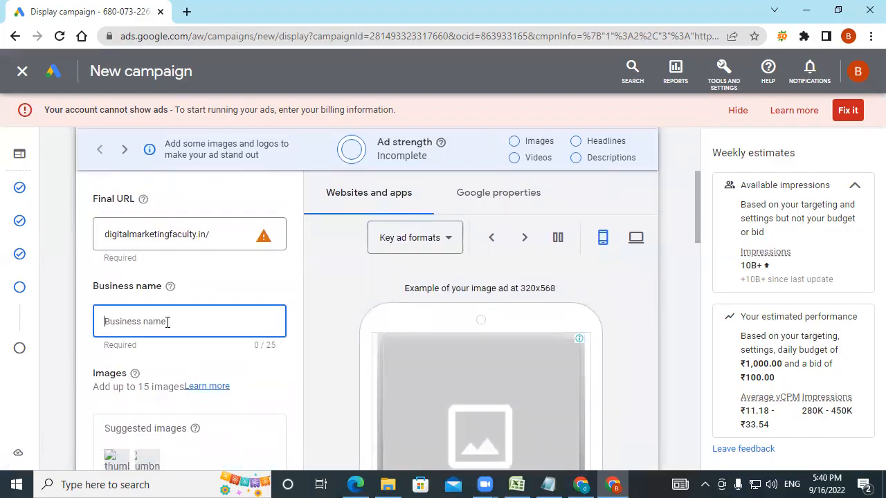
{"action": "type", "text": "Digita"}
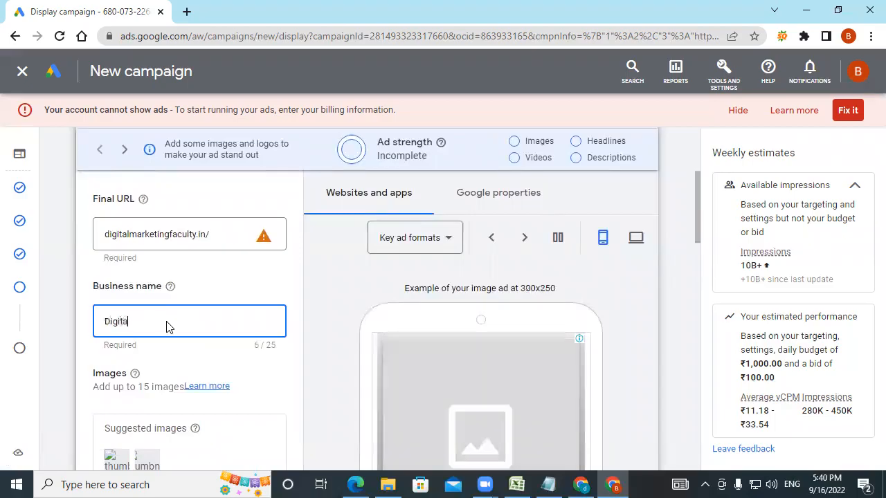
{"action": "type", "text": "l"}
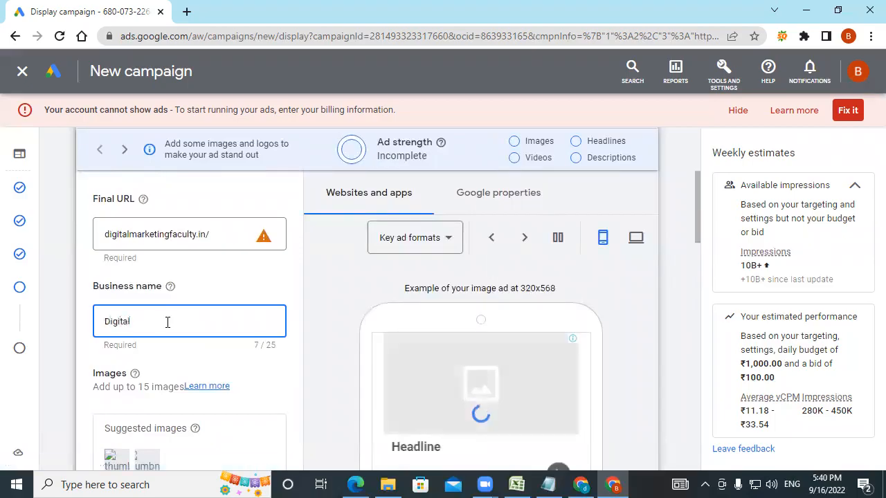
{"action": "type", "text": " Marketi"}
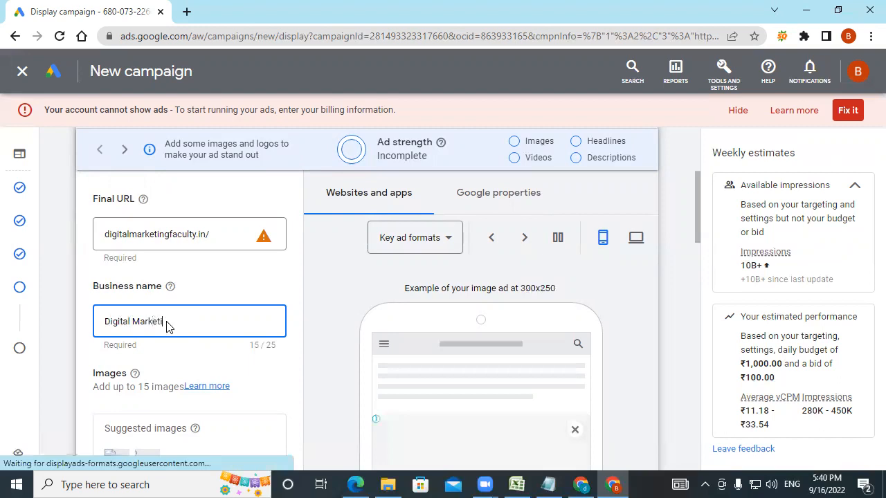
{"action": "type", "text": "ng Facul"}
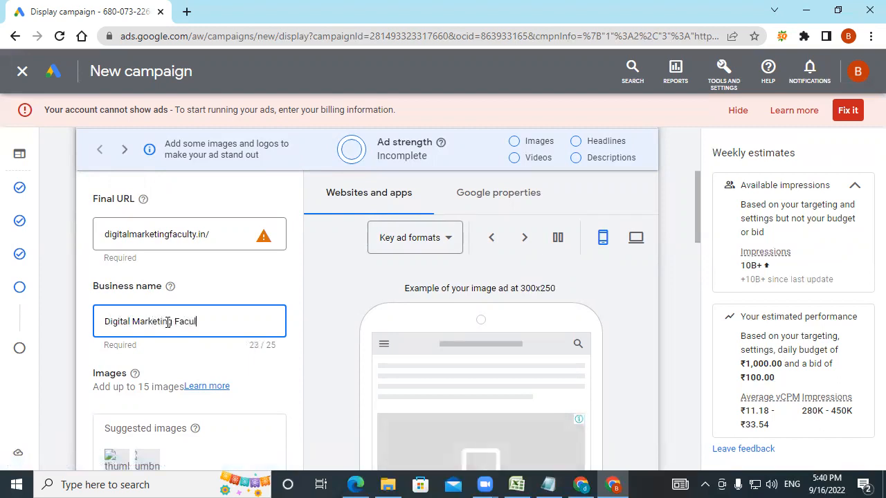
{"action": "type", "text": "ty"}
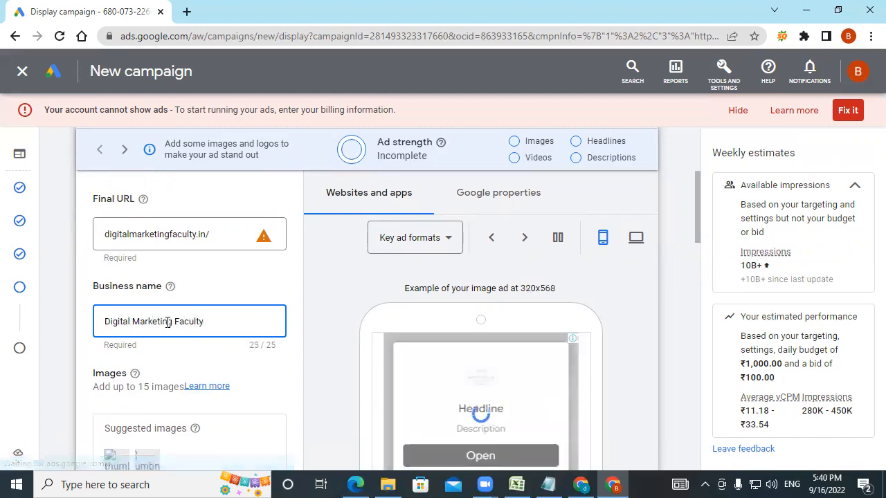
- Add the image 1.png from the asset library to the responsive display ad and save the selection
{"action": "scroll", "coordinate": [351, 334], "scroll_direction": "down", "scroll_amount": 1}
{"action": "scroll", "coordinate": [351, 334], "scroll_direction": "down", "scroll_amount": 1}
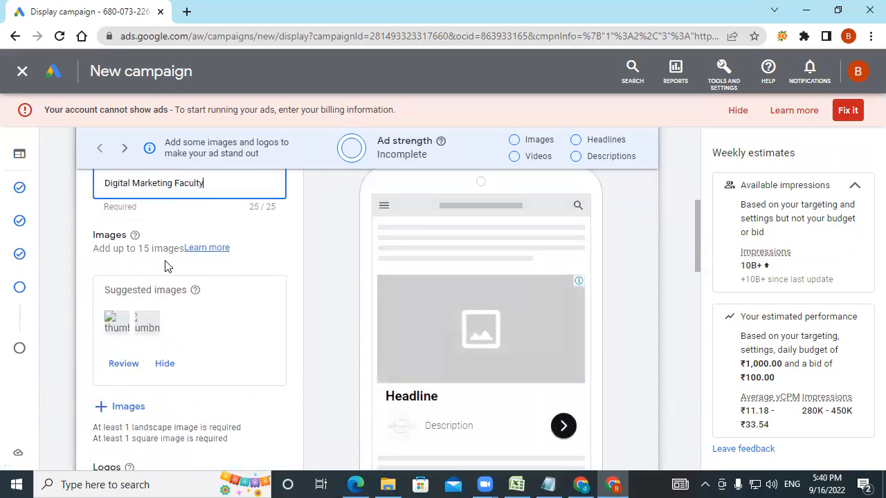
{"action": "scroll", "coordinate": [169, 367], "scroll_direction": "down", "scroll_amount": 1}
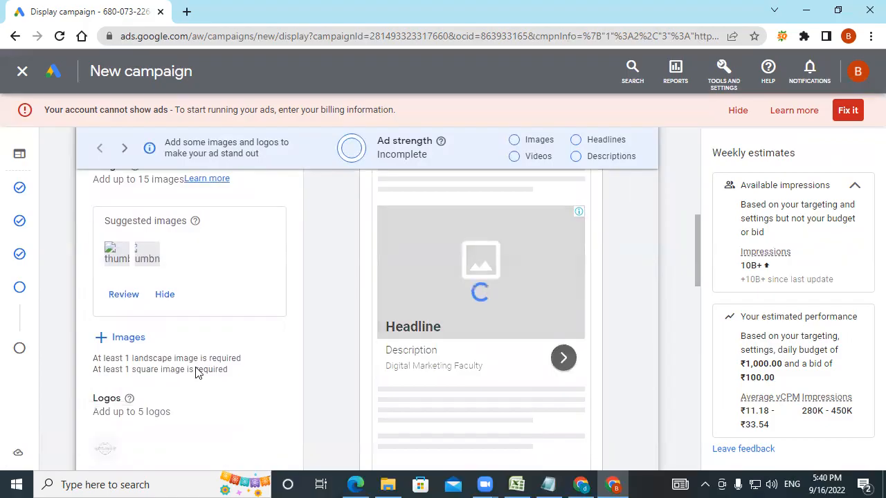
{"action": "left_click", "coordinate": [121, 339]}
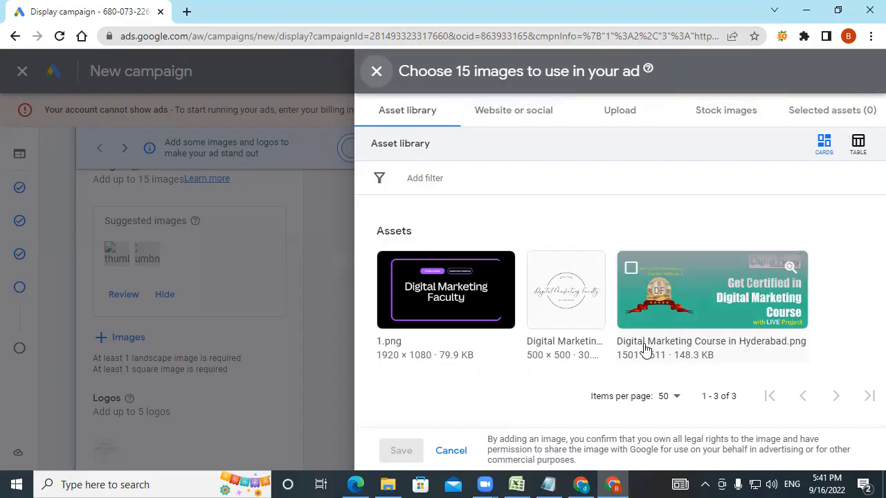
{"action": "left_click", "coordinate": [448, 317]}
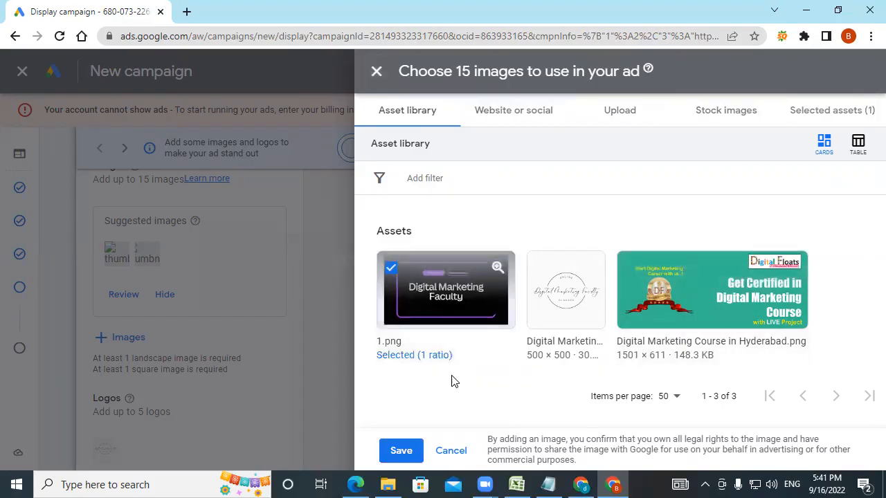
{"action": "left_click", "coordinate": [419, 448]}
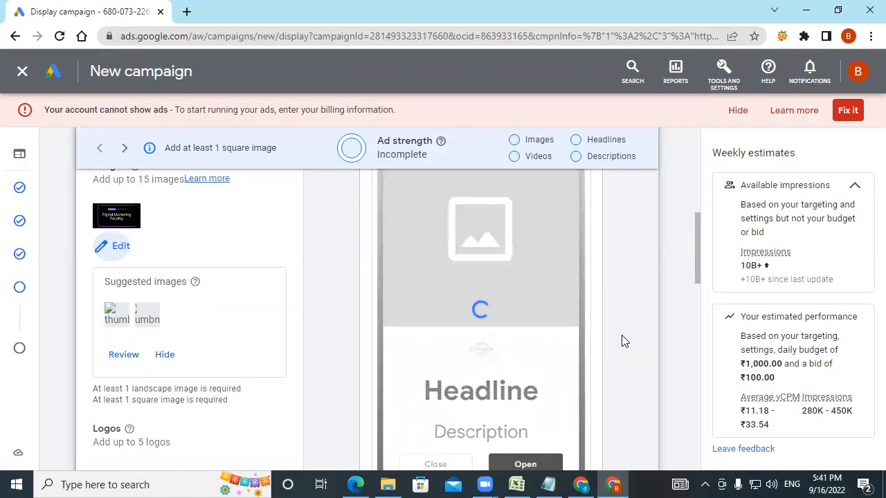
- Check the logo selection in the asset library and cancel it without changing the chosen logo
{"action": "scroll", "coordinate": [621, 341], "scroll_direction": "down", "scroll_amount": 1}
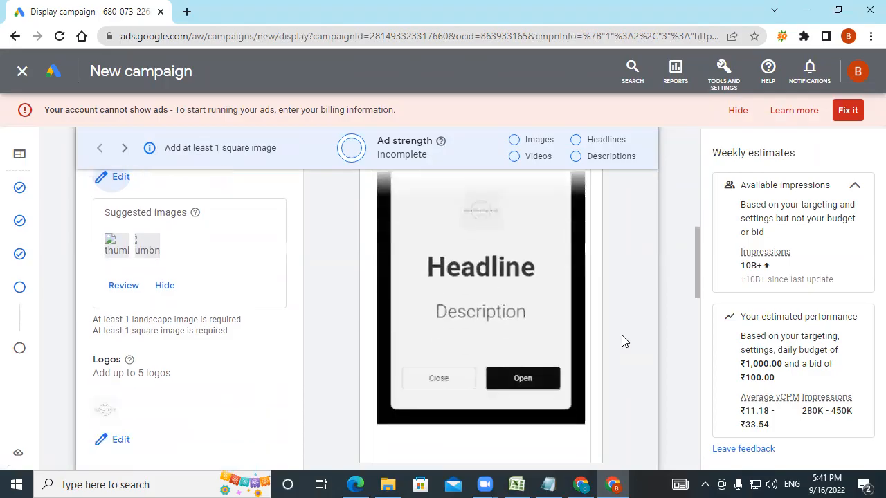
{"action": "left_click", "coordinate": [118, 440]}
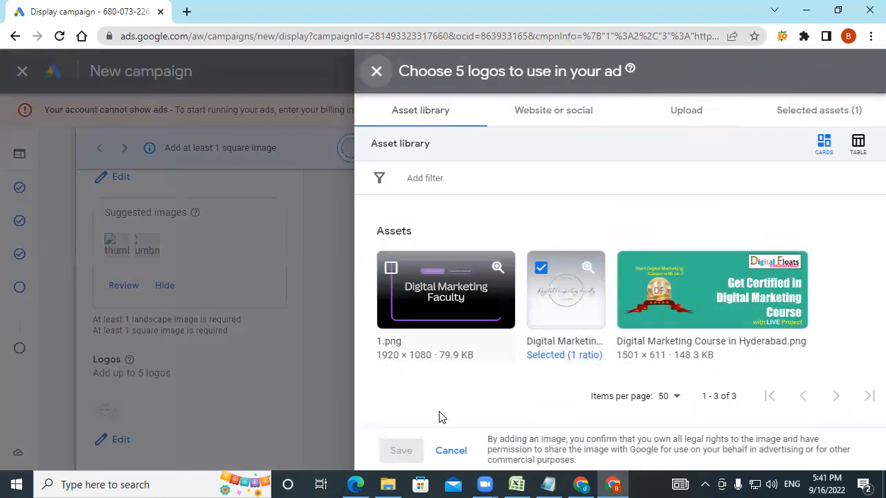
{"action": "left_click", "coordinate": [442, 449]}
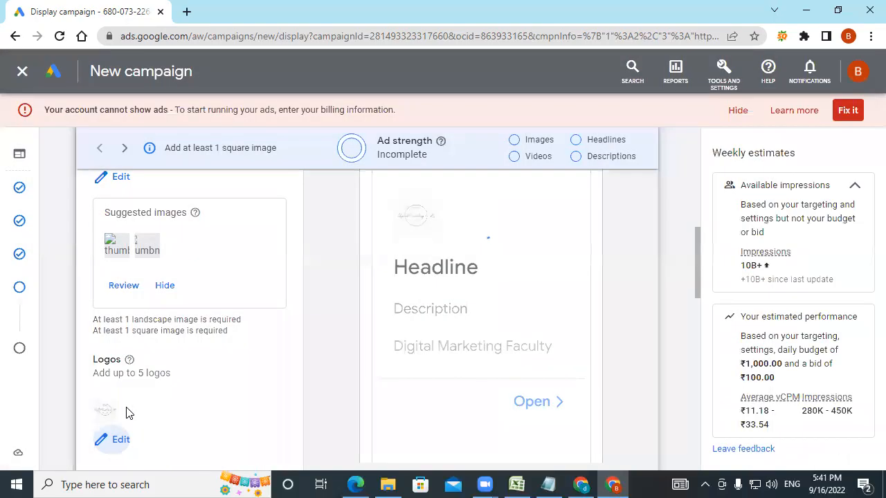
- Examine the mobile preview of the responsive display ad with the added image
{"action": "scroll", "coordinate": [142, 277], "scroll_direction": "up", "scroll_amount": 2}
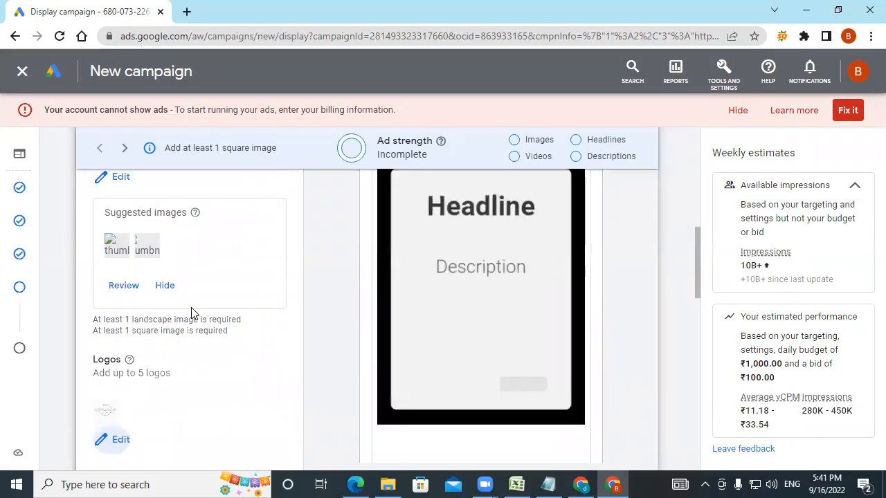
{"action": "scroll", "coordinate": [486, 312], "scroll_direction": "up", "scroll_amount": 2}
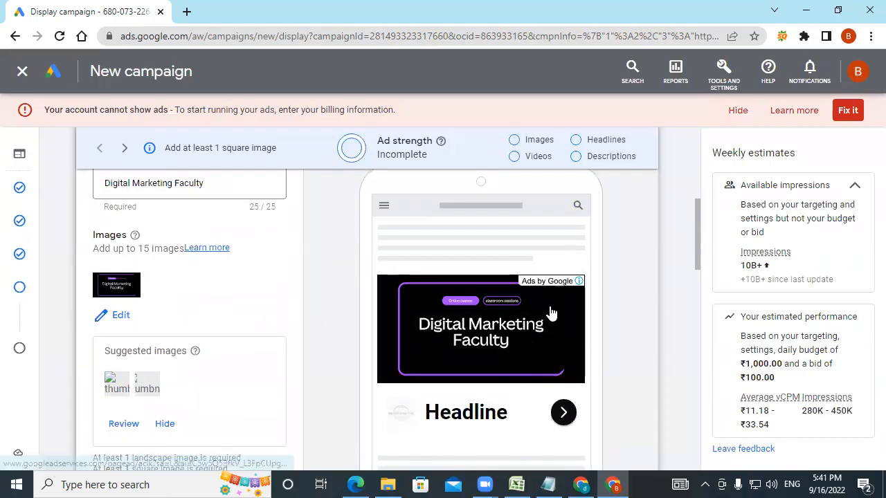
{"action": "scroll", "coordinate": [551, 312], "scroll_direction": "up", "scroll_amount": 3}
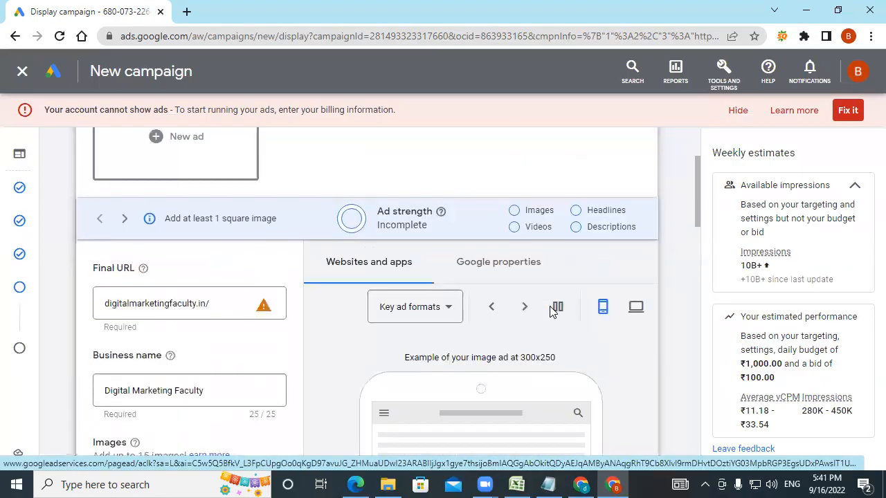
{"action": "scroll", "coordinate": [593, 339], "scroll_direction": "down", "scroll_amount": 1}
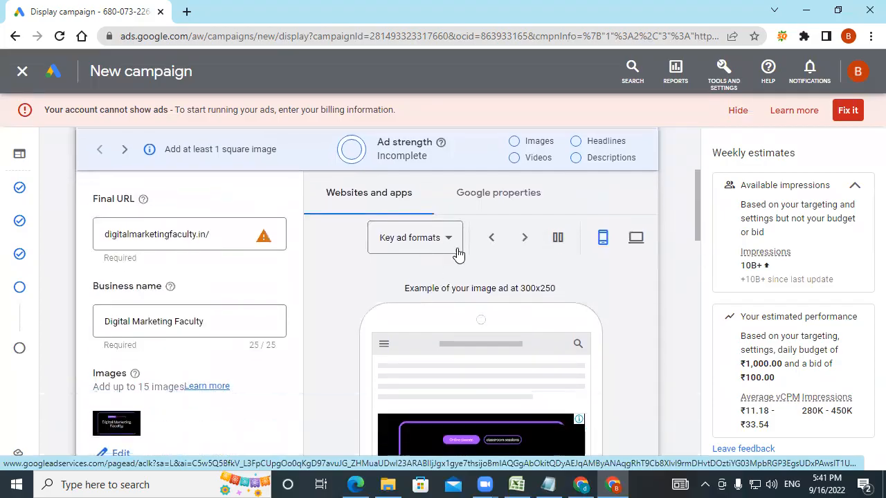
- Set the ad preview format to Image ads and examine the mobile layout
{"action": "left_click", "coordinate": [443, 243]}
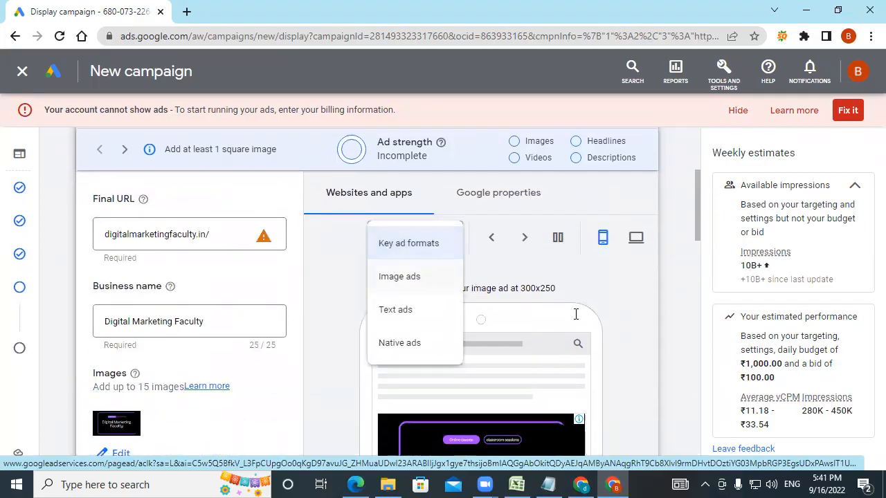
{"action": "left_click", "coordinate": [408, 277]}
{"action": "scroll", "coordinate": [583, 318], "scroll_direction": "down", "scroll_amount": 3}
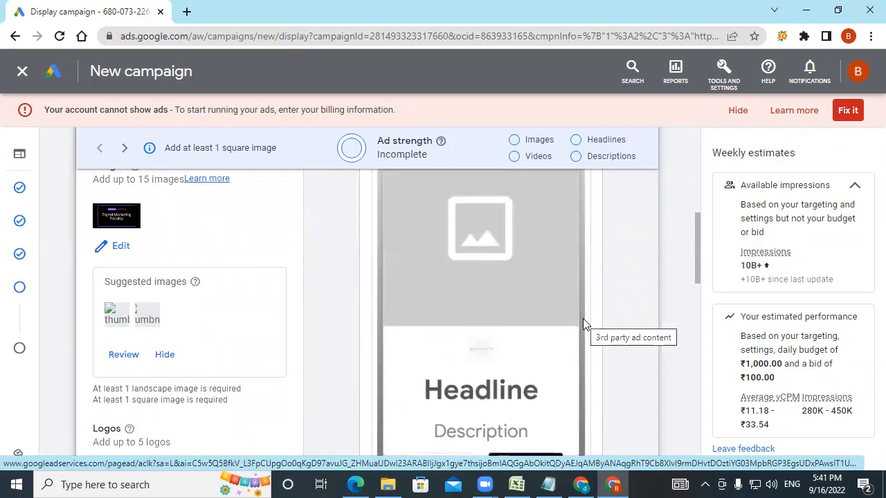
{"action": "scroll", "coordinate": [582, 318], "scroll_direction": "down", "scroll_amount": 2}
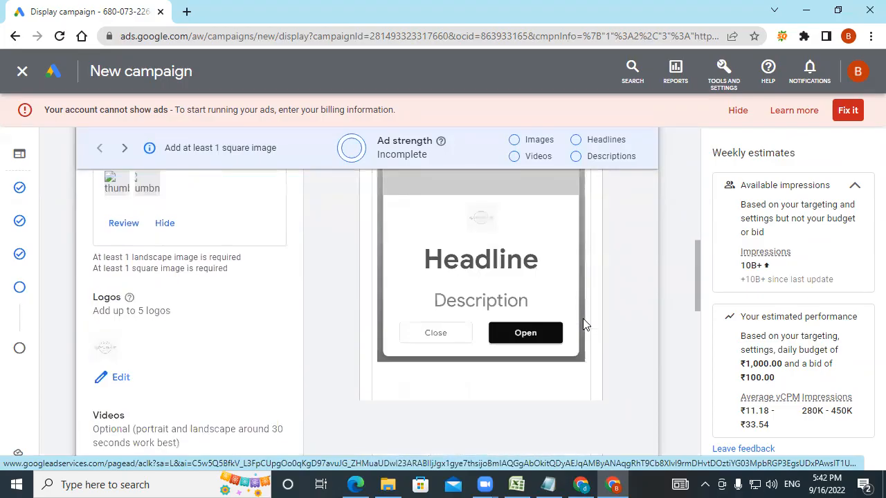
{"action": "scroll", "coordinate": [489, 268], "scroll_direction": "up", "scroll_amount": 2}
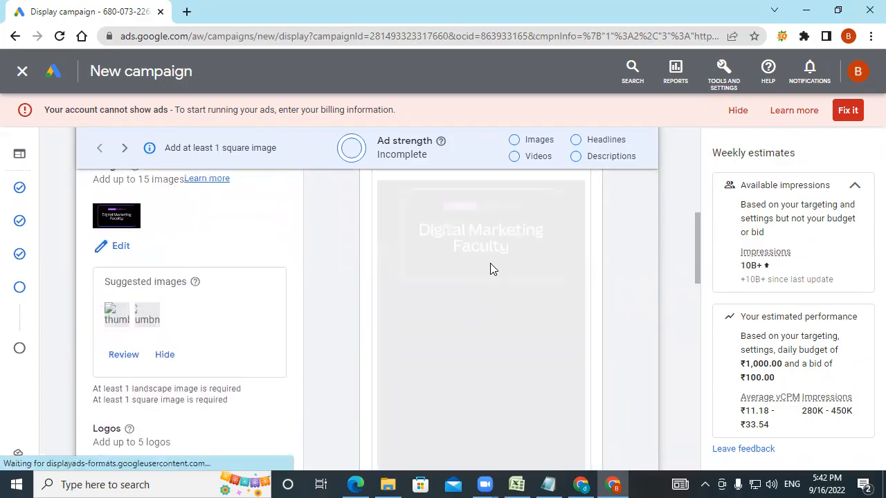
{"action": "scroll", "coordinate": [481, 273], "scroll_direction": "up", "scroll_amount": 2}
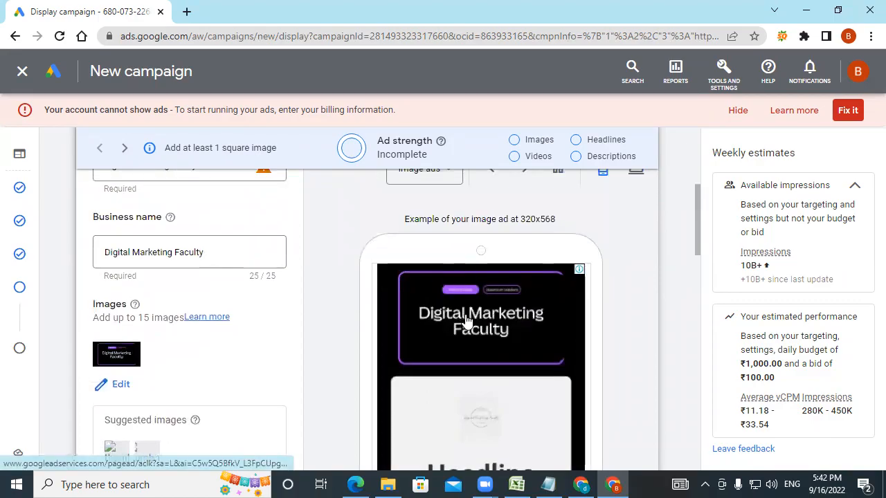
{"action": "scroll", "coordinate": [477, 315], "scroll_direction": "up", "scroll_amount": 2}
- Switch the image ads preview to desktop and examine the 160×600 and 300×250 examples
{"action": "left_click", "coordinate": [636, 307]}
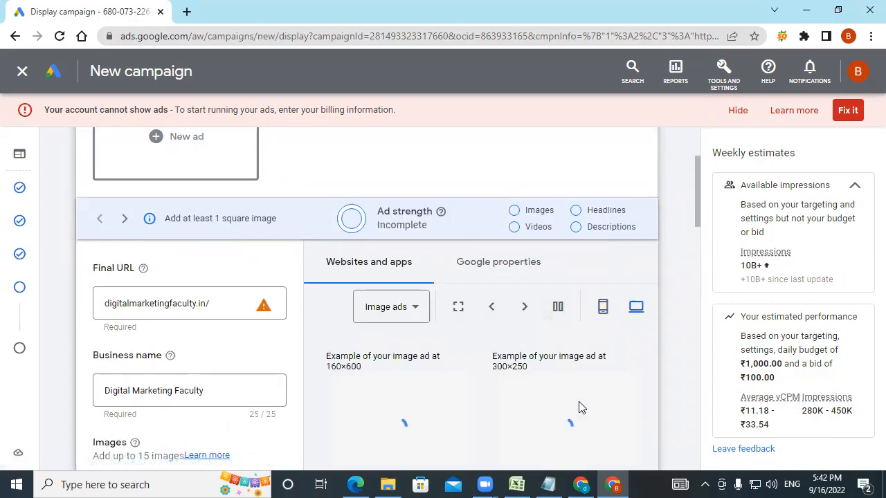
{"action": "scroll", "coordinate": [578, 403], "scroll_direction": "down", "scroll_amount": 2}
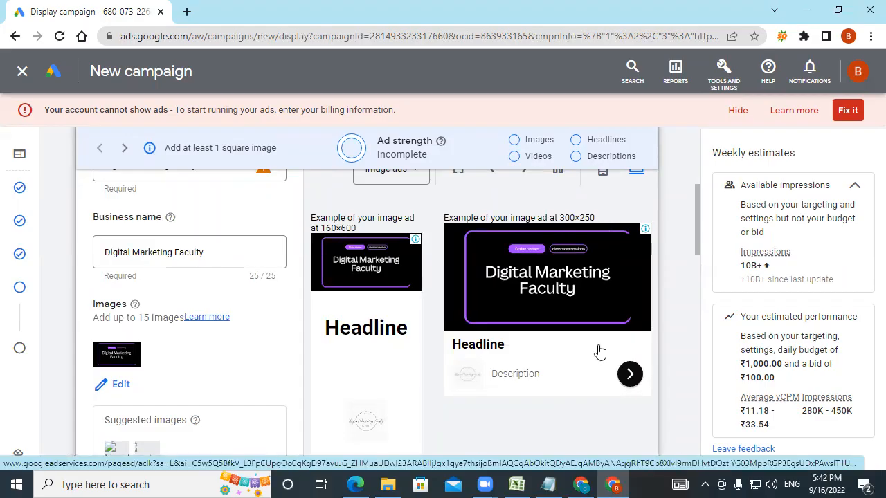
{"action": "scroll", "coordinate": [601, 421], "scroll_direction": "down", "scroll_amount": 1}
{"action": "scroll", "coordinate": [597, 415], "scroll_direction": "down", "scroll_amount": 3}
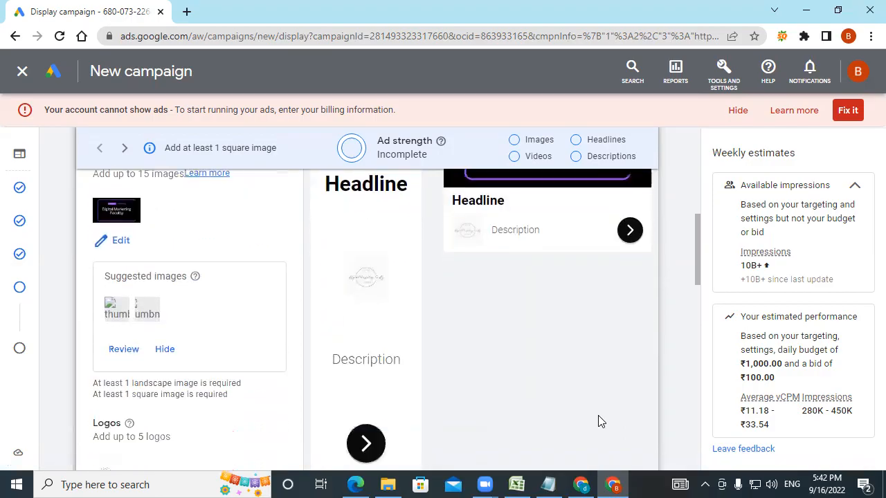
{"action": "scroll", "coordinate": [598, 415], "scroll_direction": "up", "scroll_amount": 3}
{"action": "scroll", "coordinate": [597, 420], "scroll_direction": "up", "scroll_amount": 1}
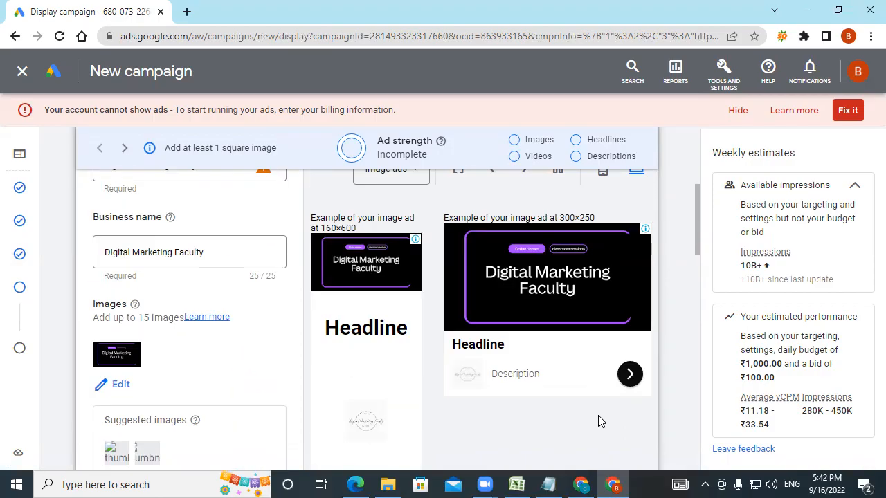
{"action": "scroll", "coordinate": [582, 276], "scroll_direction": "up", "scroll_amount": 2}
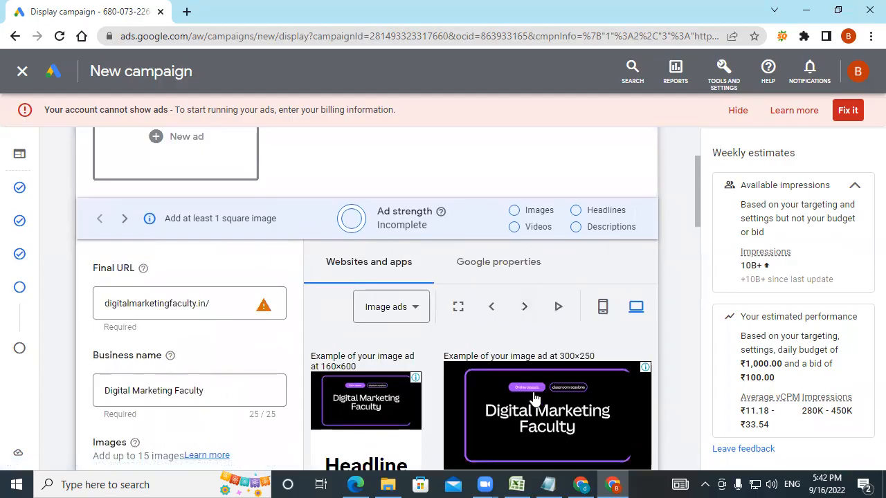
{"action": "scroll", "coordinate": [535, 398], "scroll_direction": "down", "scroll_amount": 2}
{"action": "scroll", "coordinate": [534, 400], "scroll_direction": "down", "scroll_amount": 2}
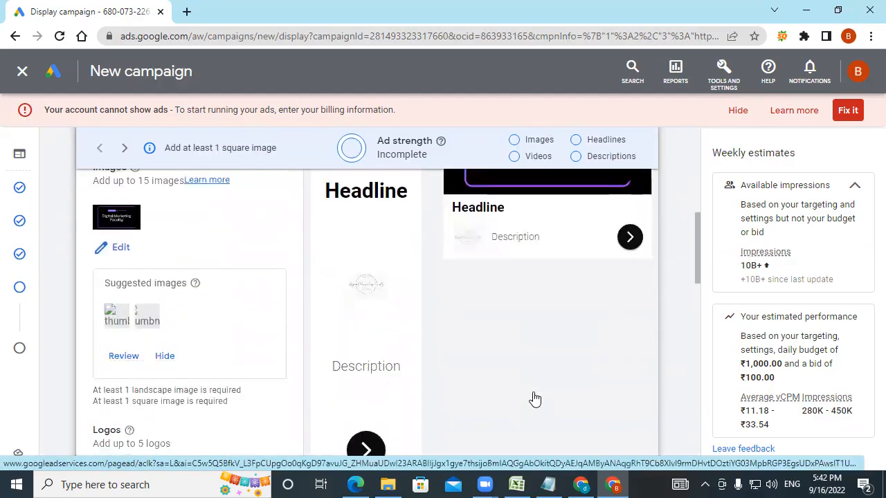
{"action": "scroll", "coordinate": [546, 307], "scroll_direction": "up", "scroll_amount": 3}
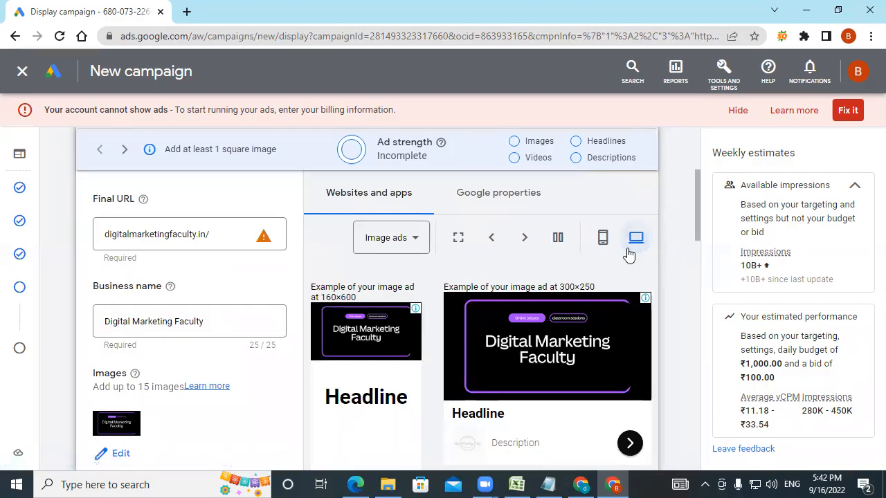
- Return the preview to mobile, set the format to Native ads, and examine it in the mobile and desktop layouts
{"action": "left_click", "coordinate": [603, 237]}
{"action": "scroll", "coordinate": [484, 277], "scroll_direction": "down", "scroll_amount": 2}
{"action": "scroll", "coordinate": [467, 226], "scroll_direction": "up", "scroll_amount": 2}
{"action": "left_click", "coordinate": [445, 239]}
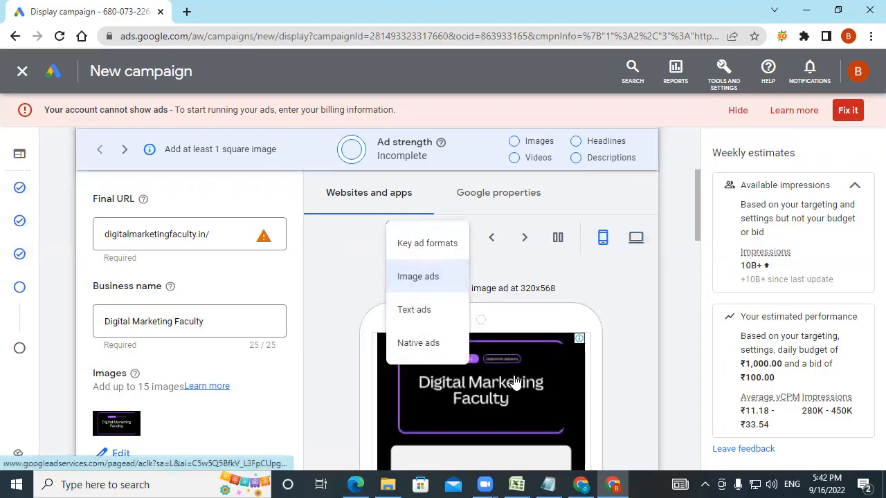
{"action": "left_click", "coordinate": [429, 346]}
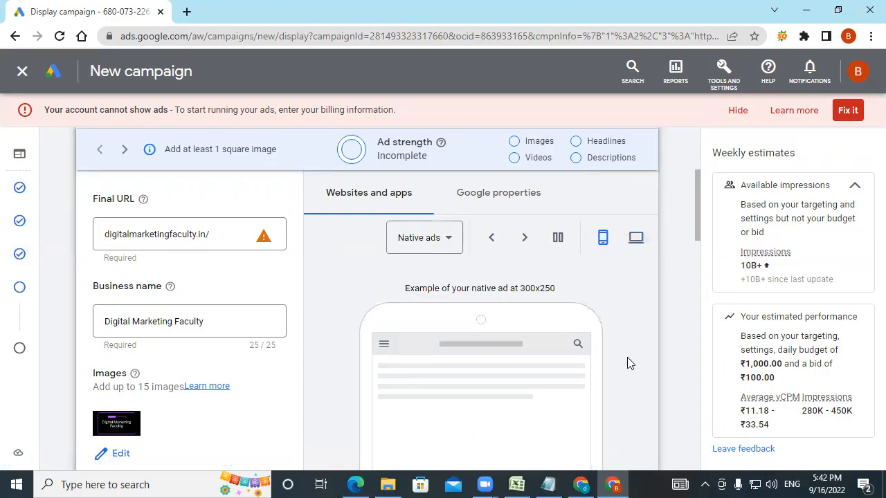
{"action": "scroll", "coordinate": [627, 357], "scroll_direction": "down", "scroll_amount": 2}
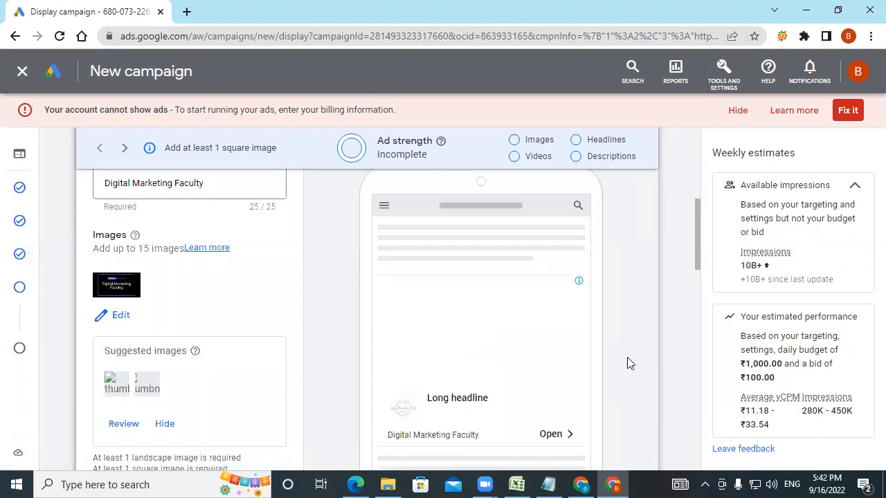
{"action": "scroll", "coordinate": [616, 249], "scroll_direction": "up", "scroll_amount": 2}
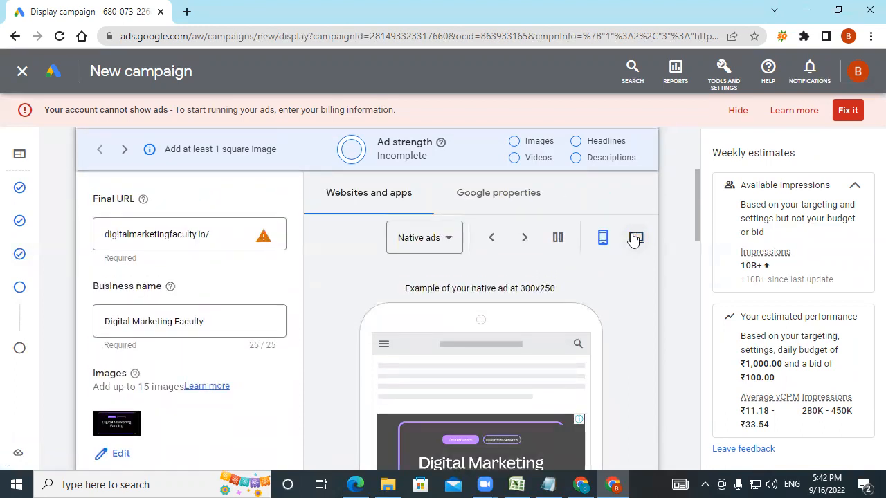
{"action": "left_click", "coordinate": [635, 237]}
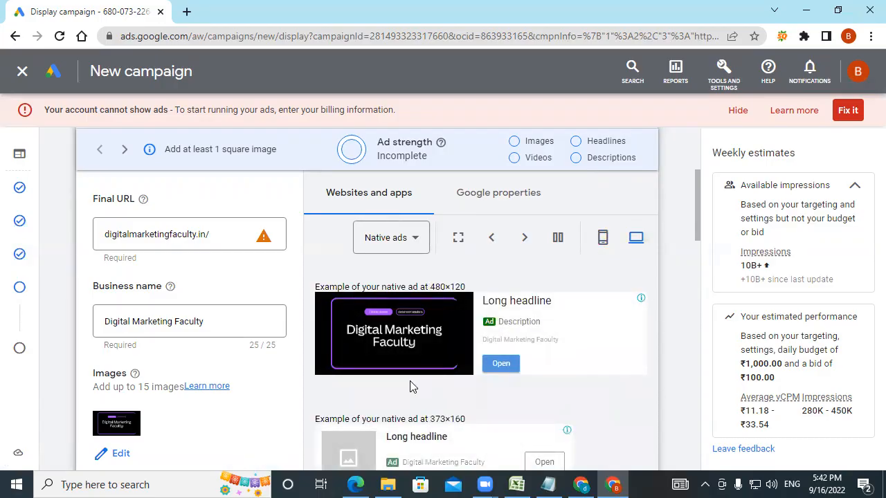
{"action": "scroll", "coordinate": [409, 386], "scroll_direction": "down", "scroll_amount": 2}
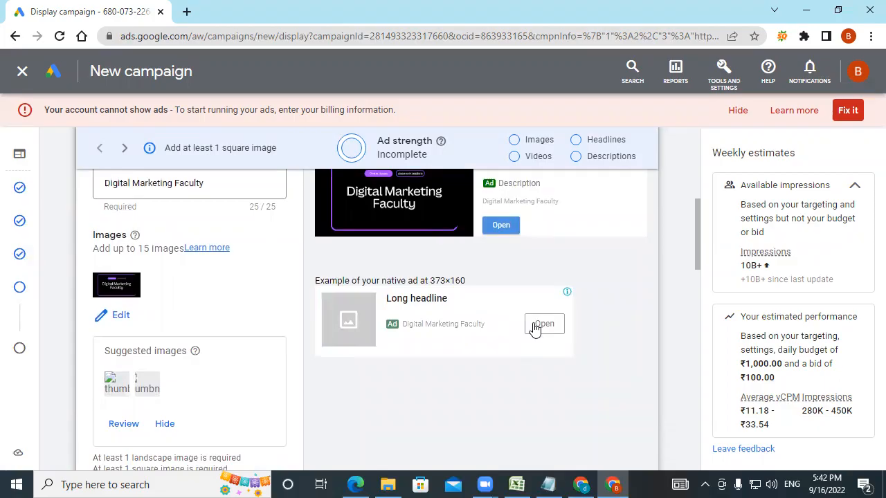
{"action": "scroll", "coordinate": [153, 285], "scroll_direction": "up", "scroll_amount": 3}
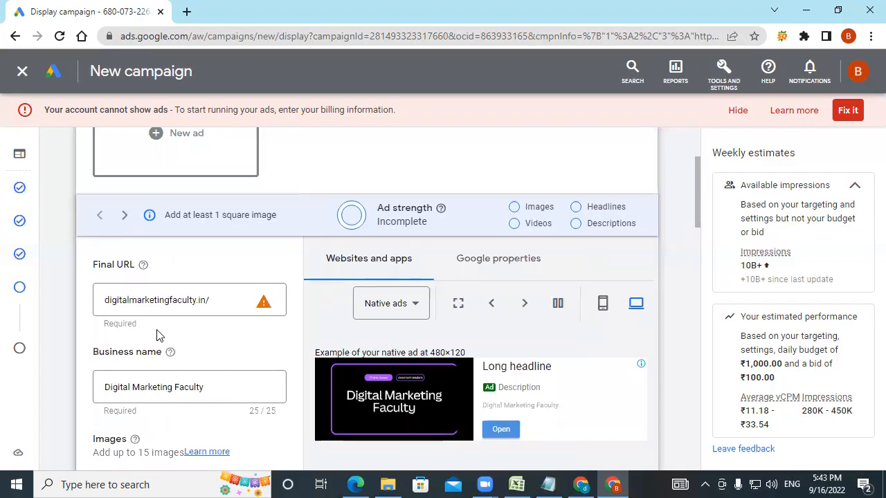
- Enter "digital marketing course" as the first headline of the responsive display ad
{"action": "scroll", "coordinate": [156, 336], "scroll_direction": "down", "scroll_amount": 5}
{"action": "scroll", "coordinate": [157, 330], "scroll_direction": "down", "scroll_amount": 1}
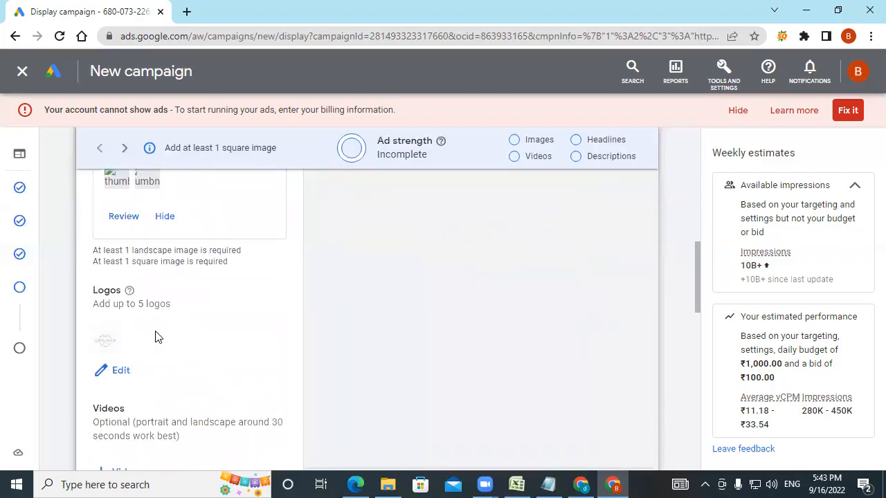
{"action": "scroll", "coordinate": [156, 337], "scroll_direction": "down", "scroll_amount": 3}
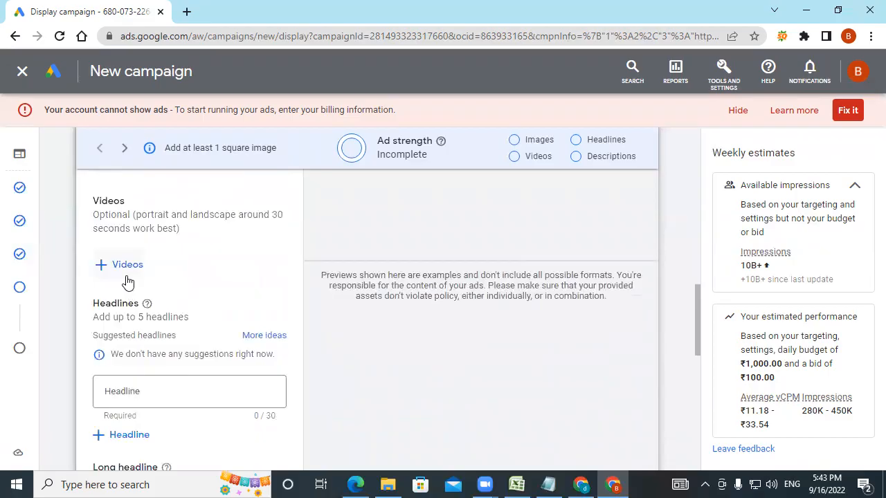
{"action": "scroll", "coordinate": [127, 280], "scroll_direction": "down", "scroll_amount": 2}
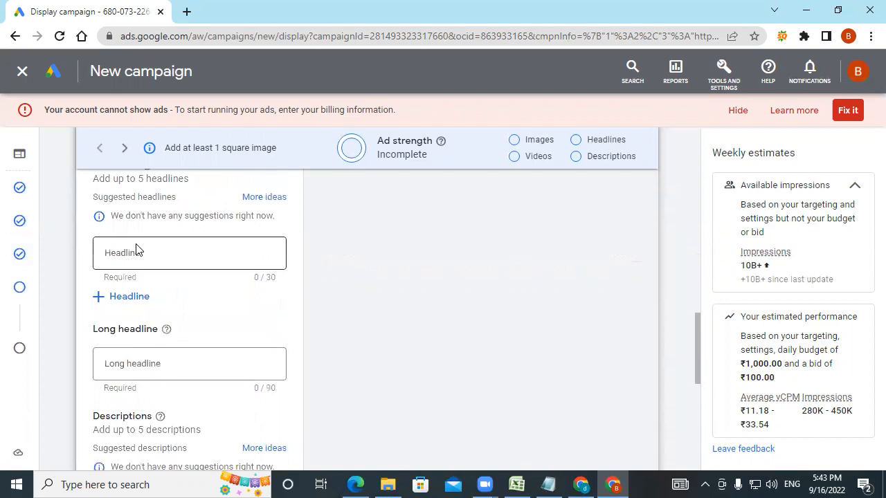
{"action": "scroll", "coordinate": [132, 250], "scroll_direction": "up", "scroll_amount": 1}
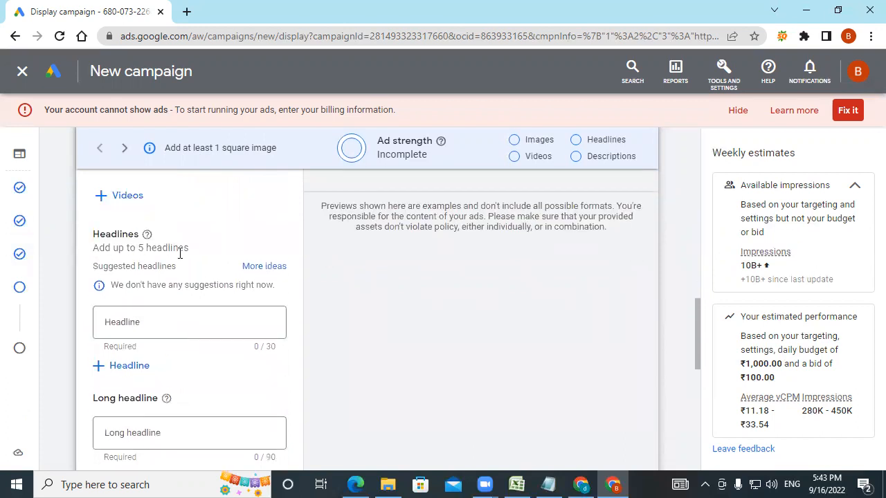
{"action": "left_click", "coordinate": [190, 320]}
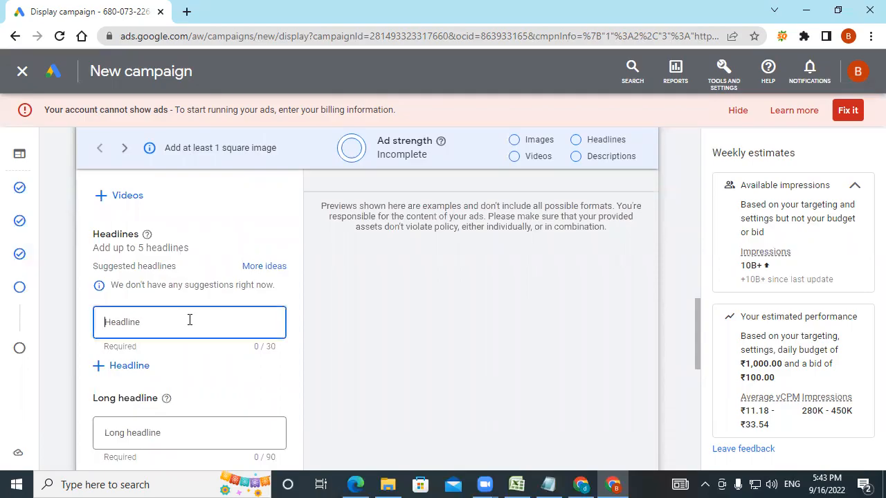
{"action": "type", "text": "digita"}
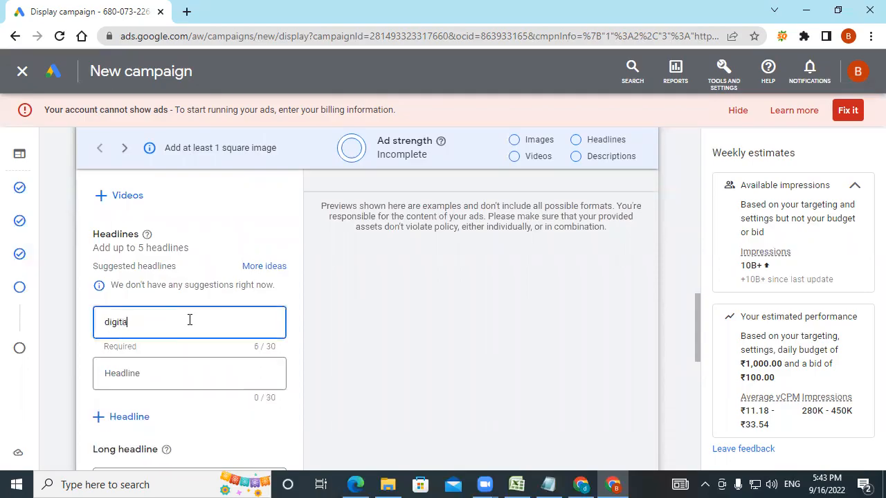
{"action": "type", "text": "l markt"}
{"action": "key", "text": "BackSpace"}
{"action": "type", "text": "eting course"}
- Check the new headline in the native ads preview and in the mobile preview of the image ads
{"action": "scroll", "coordinate": [513, 317], "scroll_direction": "up", "scroll_amount": 5}
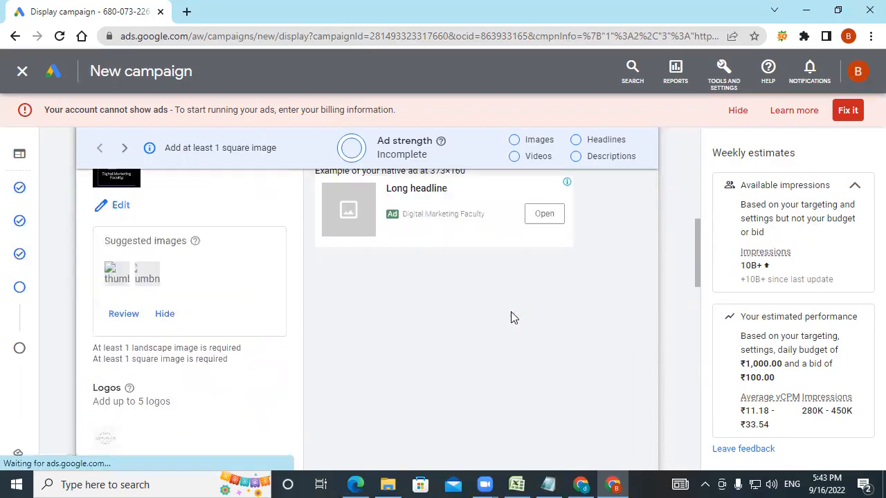
{"action": "scroll", "coordinate": [511, 317], "scroll_direction": "up", "scroll_amount": 3}
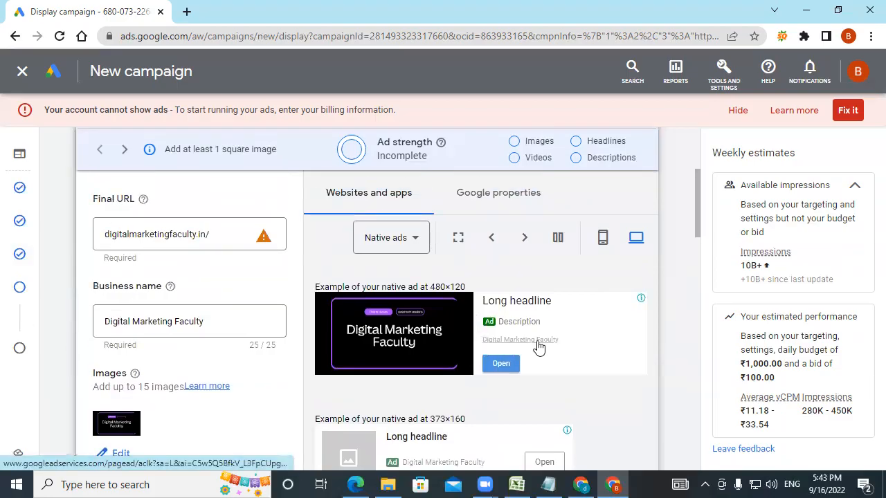
{"action": "left_click", "coordinate": [524, 242]}
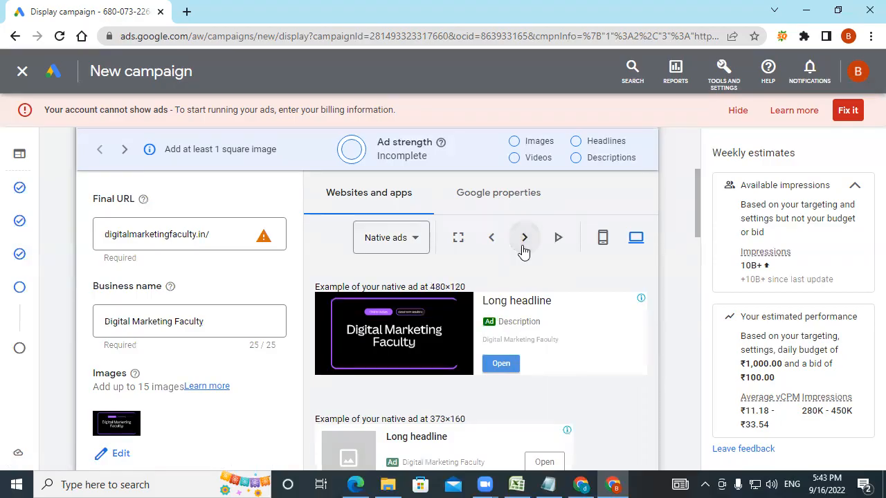
{"action": "left_click", "coordinate": [599, 248]}
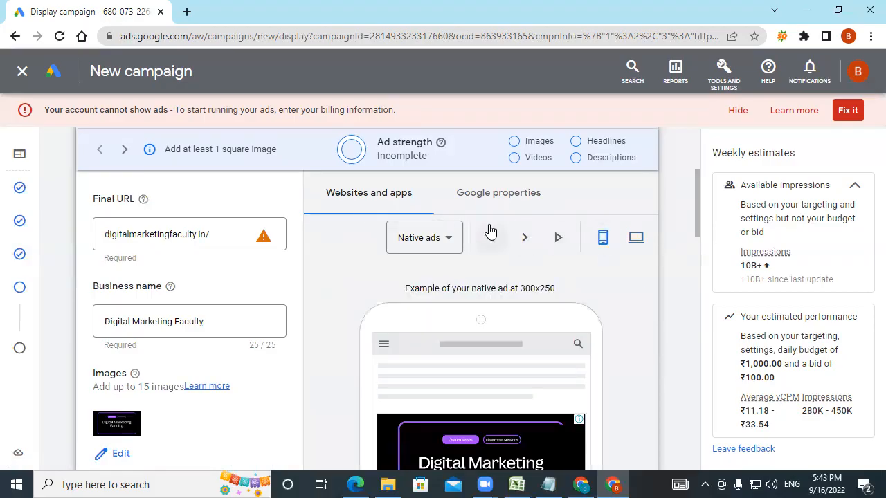
{"action": "left_click", "coordinate": [453, 242]}
{"action": "left_click", "coordinate": [436, 287]}
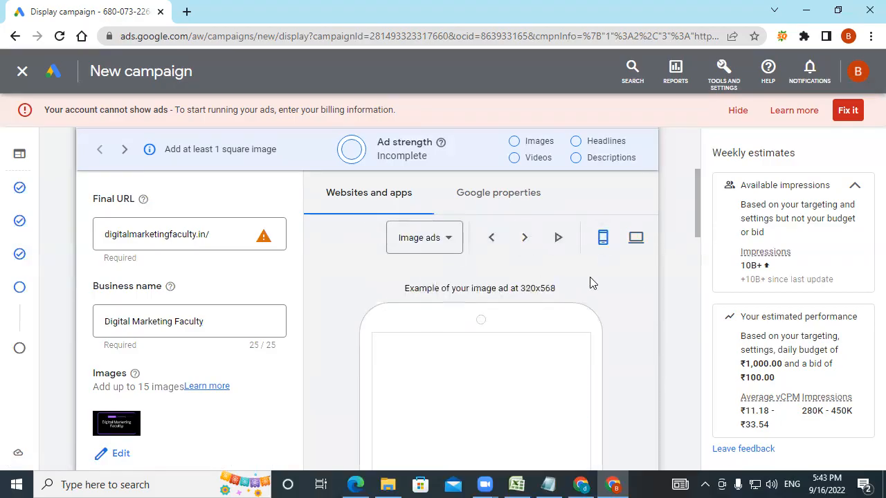
{"action": "scroll", "coordinate": [588, 284], "scroll_direction": "down", "scroll_amount": 2}
{"action": "scroll", "coordinate": [588, 293], "scroll_direction": "down", "scroll_amount": 2}
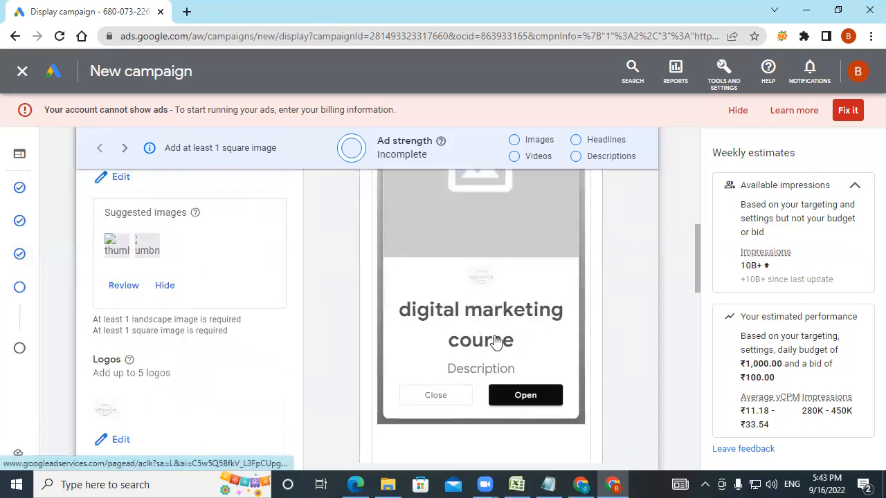
- Fill in the long headline with the placeholder text "kugolbgljkbglkb;kln:ln"
{"action": "scroll", "coordinate": [289, 378], "scroll_direction": "down", "scroll_amount": 3}
{"action": "scroll", "coordinate": [258, 350], "scroll_direction": "down", "scroll_amount": 3}
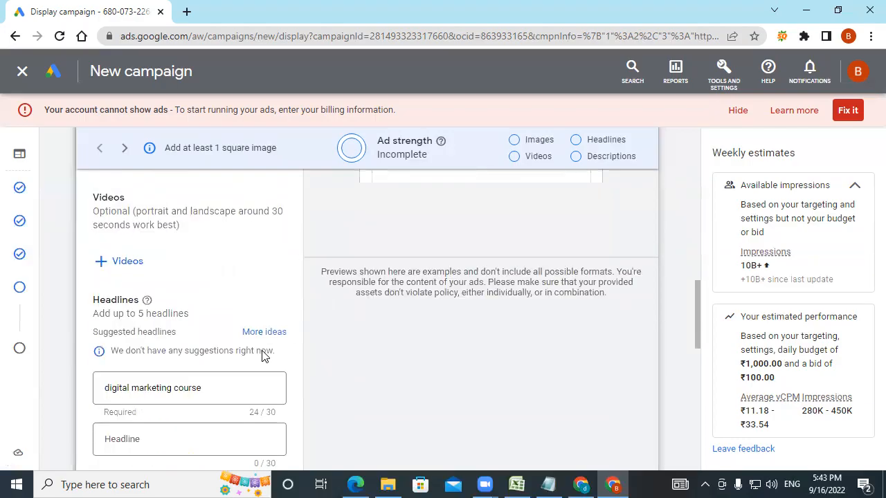
{"action": "scroll", "coordinate": [178, 392], "scroll_direction": "down", "scroll_amount": 1}
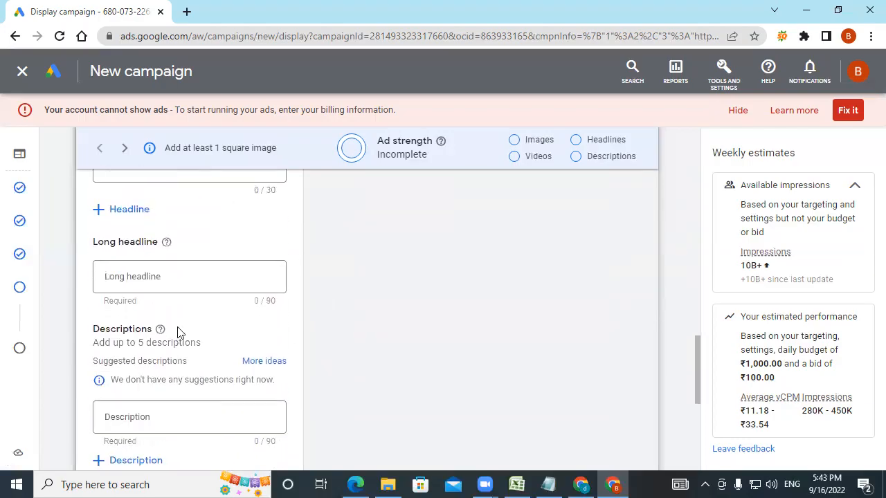
{"action": "left_click", "coordinate": [189, 277]}
{"action": "type", "text": "kugolbgljkbglkb;kln:ln"}
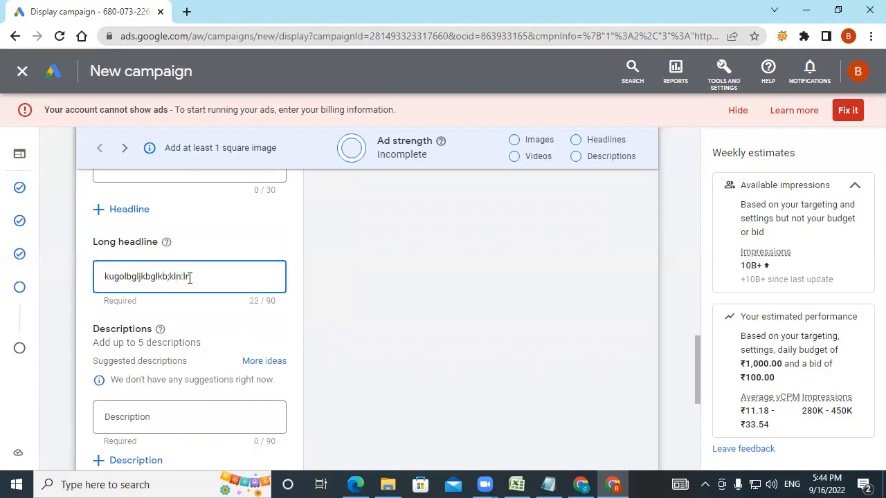
{"action": "scroll", "coordinate": [468, 294], "scroll_direction": "up", "scroll_amount": 7}
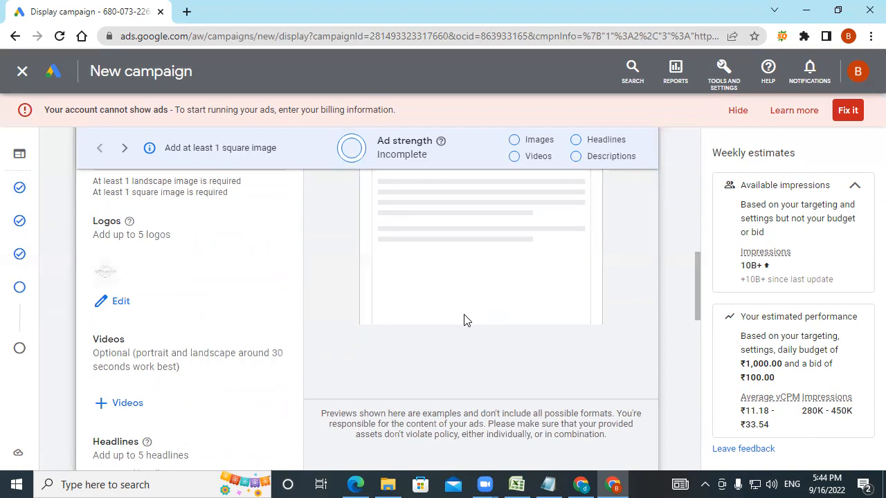
- Switch the mobile ad preview from image ads to Native ads and check how the long headline is displayed
{"action": "scroll", "coordinate": [464, 320], "scroll_direction": "up", "scroll_amount": 3}
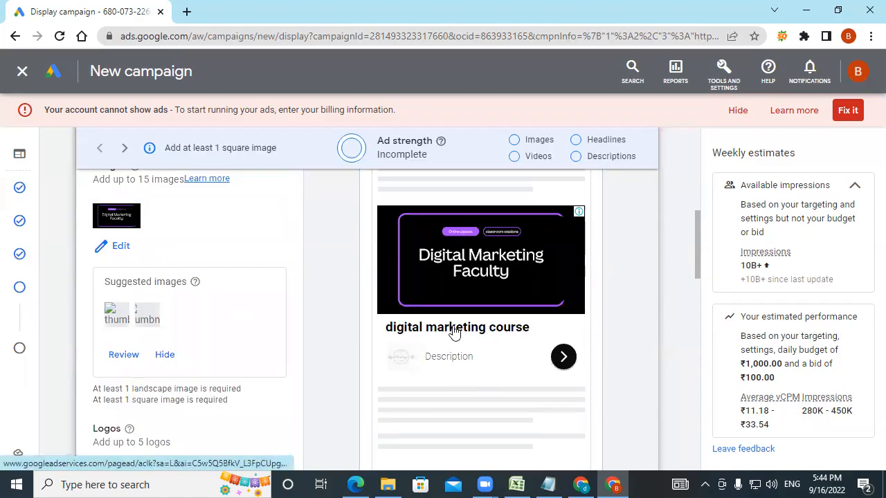
{"action": "scroll", "coordinate": [491, 327], "scroll_direction": "up", "scroll_amount": 2}
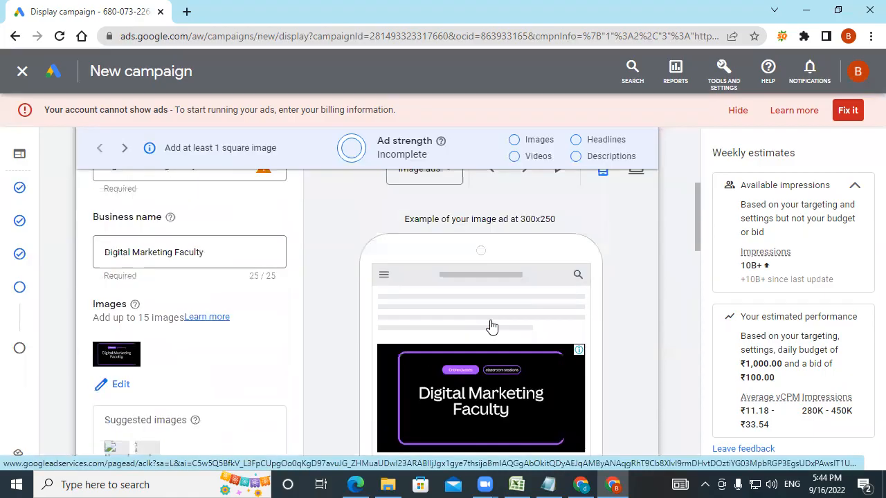
{"action": "scroll", "coordinate": [491, 326], "scroll_direction": "up", "scroll_amount": 2}
{"action": "scroll", "coordinate": [562, 349], "scroll_direction": "down", "scroll_amount": 3}
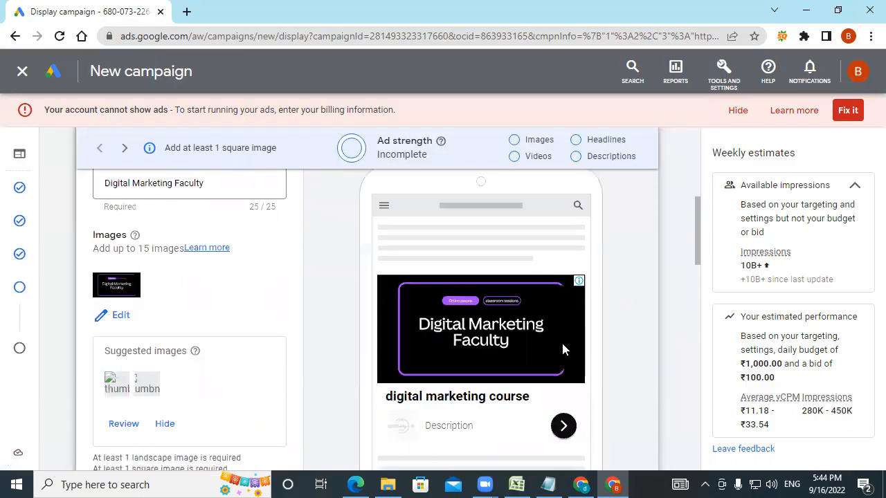
{"action": "scroll", "coordinate": [562, 349], "scroll_direction": "up", "scroll_amount": 3}
{"action": "left_click", "coordinate": [442, 312]}
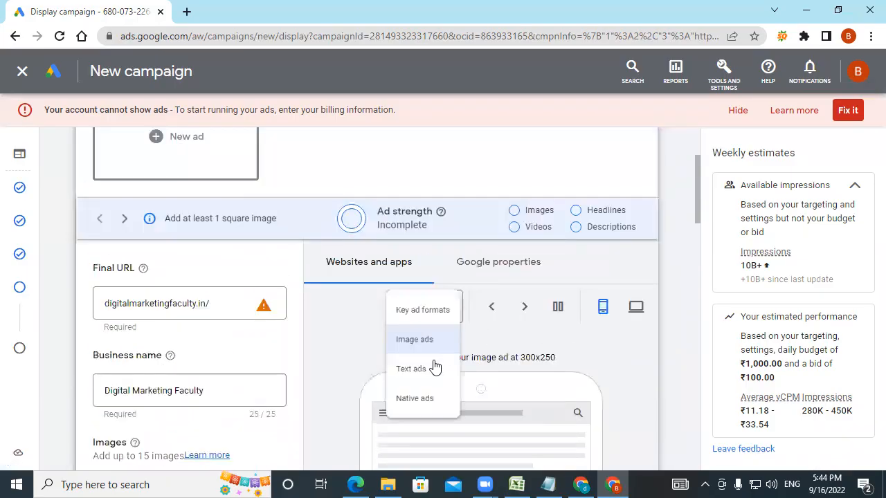
{"action": "left_click", "coordinate": [427, 402]}
{"action": "scroll", "coordinate": [607, 405], "scroll_direction": "down", "scroll_amount": 2}
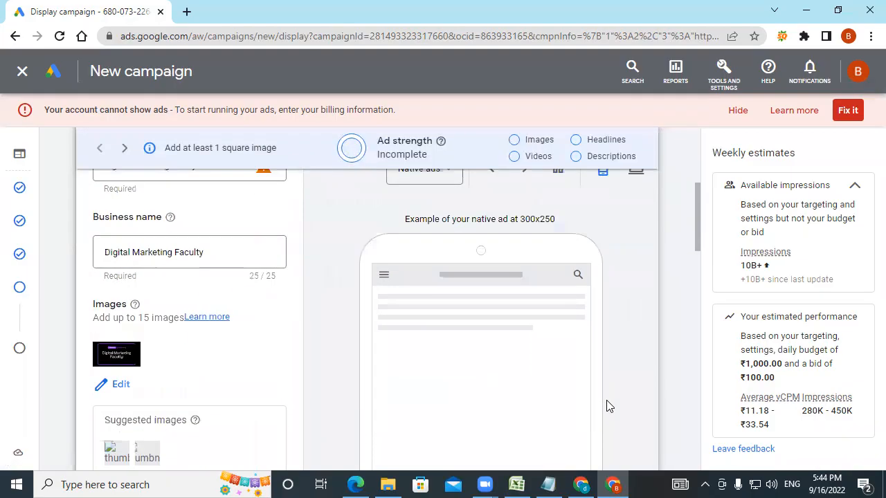
{"action": "scroll", "coordinate": [607, 405], "scroll_direction": "down", "scroll_amount": 2}
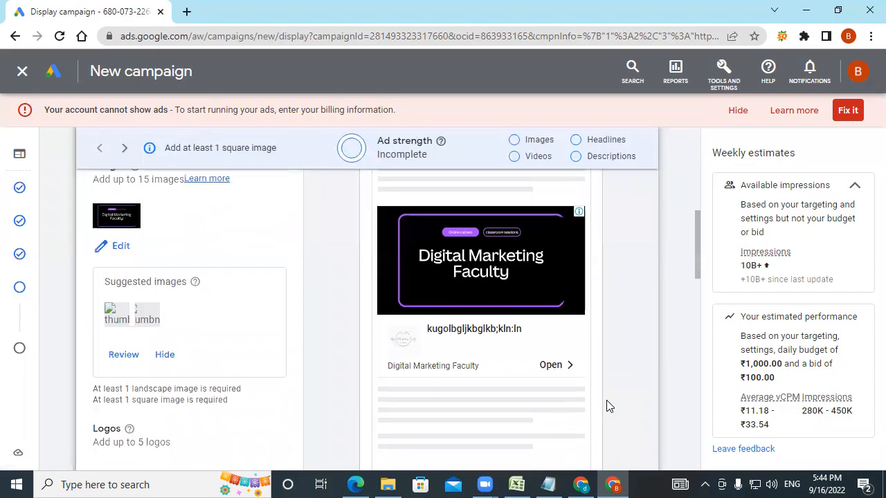
{"action": "left_click", "coordinate": [489, 330]}
{"action": "scroll", "coordinate": [613, 334], "scroll_direction": "up", "scroll_amount": 1}
- Enter "online DM course with job assistance" as the first description of the responsive display ad
{"action": "scroll", "coordinate": [304, 333], "scroll_direction": "down", "scroll_amount": 4}
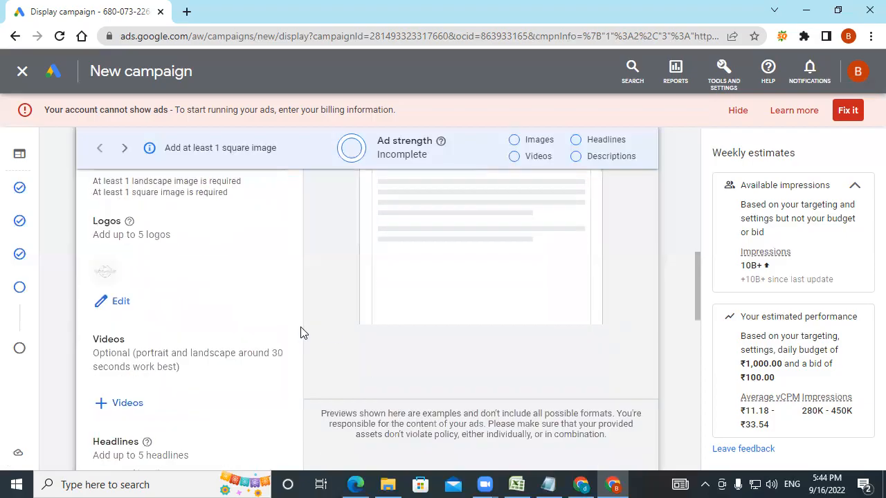
{"action": "scroll", "coordinate": [222, 363], "scroll_direction": "down", "scroll_amount": 2}
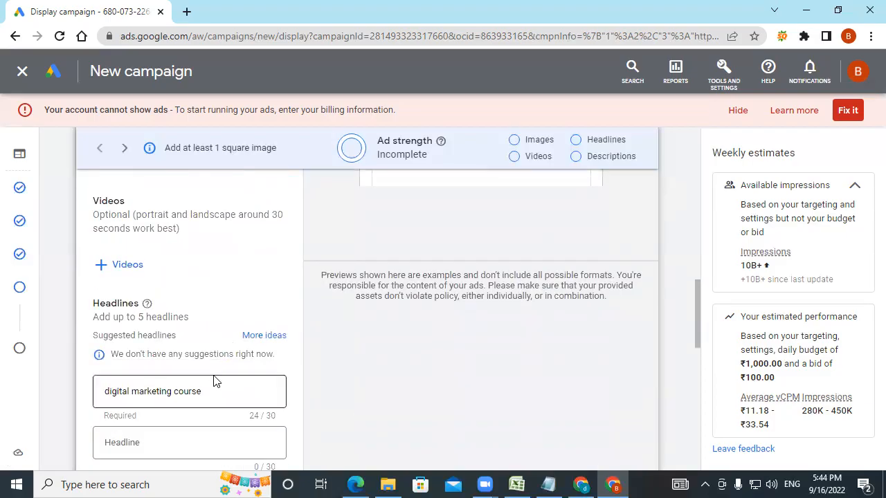
{"action": "scroll", "coordinate": [213, 380], "scroll_direction": "down", "scroll_amount": 3}
{"action": "scroll", "coordinate": [214, 380], "scroll_direction": "down", "scroll_amount": 2}
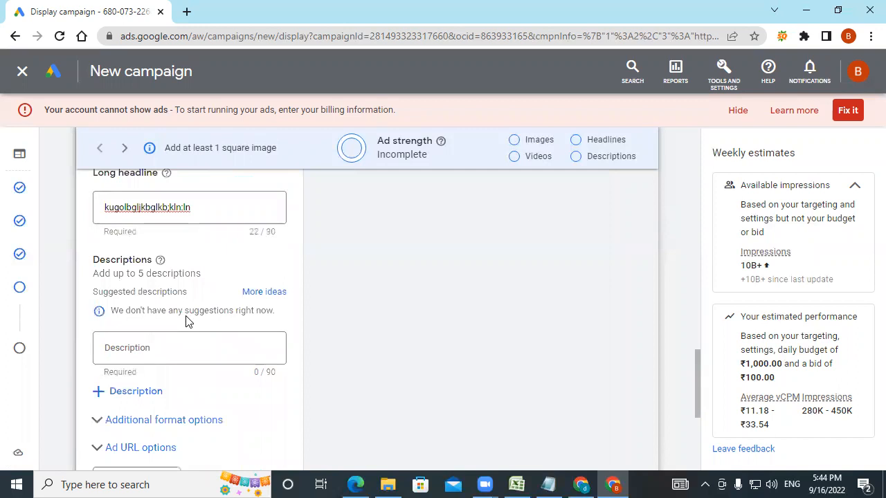
{"action": "left_click", "coordinate": [192, 352]}
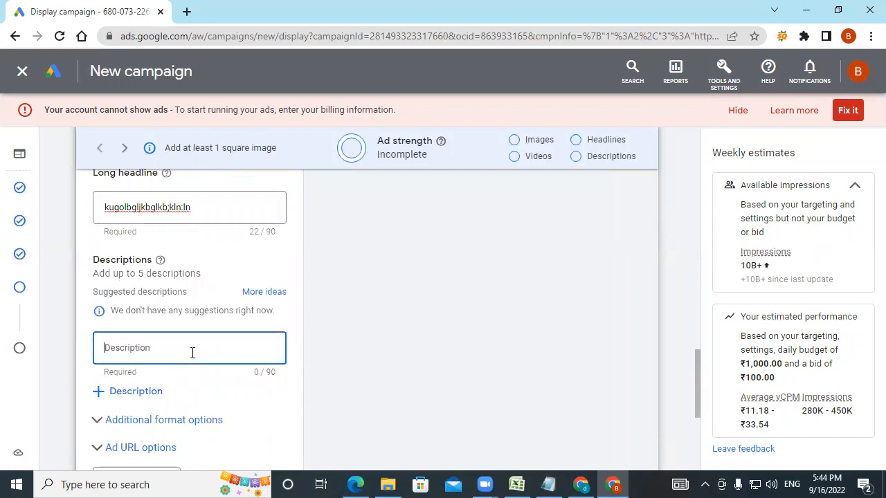
{"action": "type", "text": "online DM course wit"}
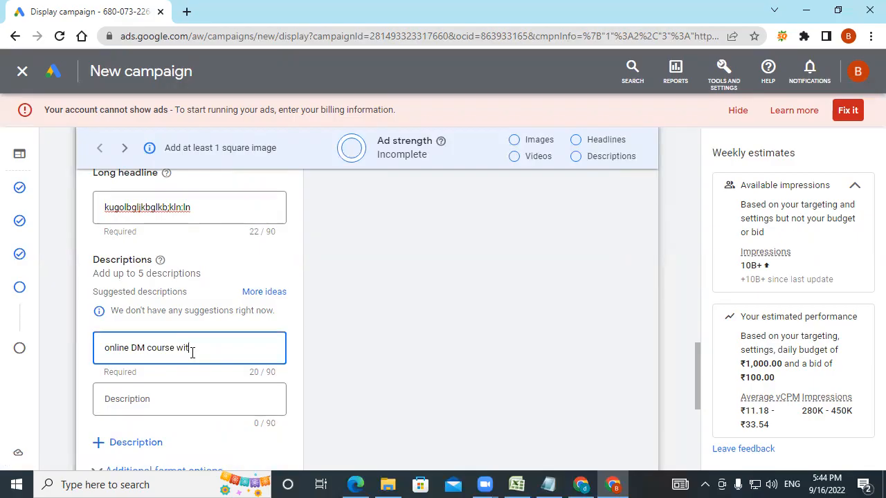
{"action": "type", "text": "h job assistance"}
{"action": "left_click", "coordinate": [242, 400]}
- Check the new description in the native ads preview, in both the mobile and desktop layouts
{"action": "scroll", "coordinate": [279, 368], "scroll_direction": "up", "scroll_amount": 3}
{"action": "scroll", "coordinate": [369, 328], "scroll_direction": "up", "scroll_amount": 8}
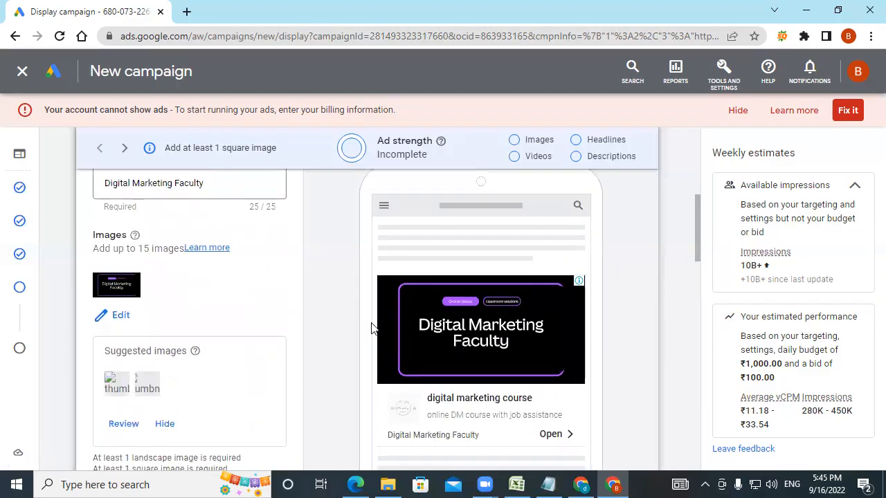
{"action": "scroll", "coordinate": [372, 329], "scroll_direction": "down", "scroll_amount": 2}
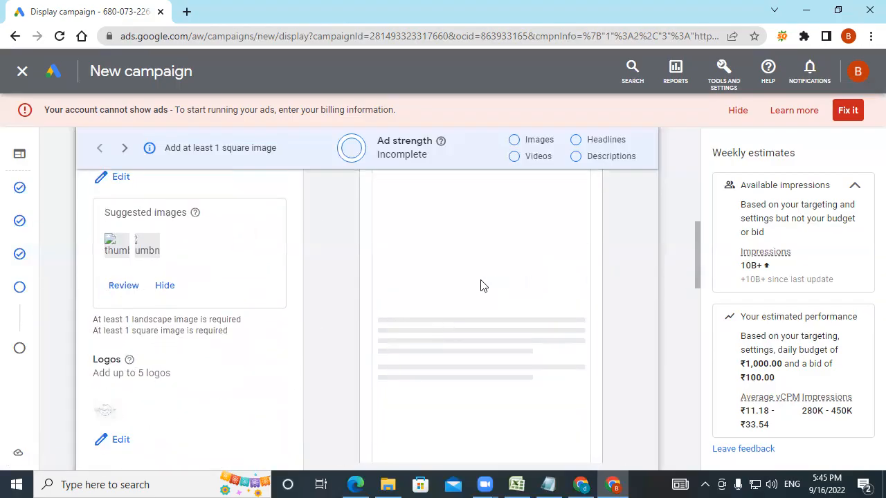
{"action": "scroll", "coordinate": [504, 342], "scroll_direction": "up", "scroll_amount": 6}
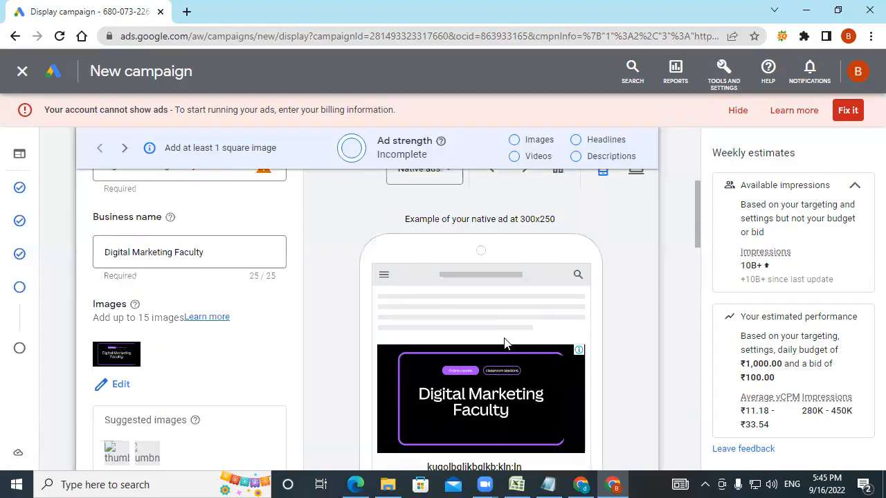
{"action": "left_click", "coordinate": [636, 308]}
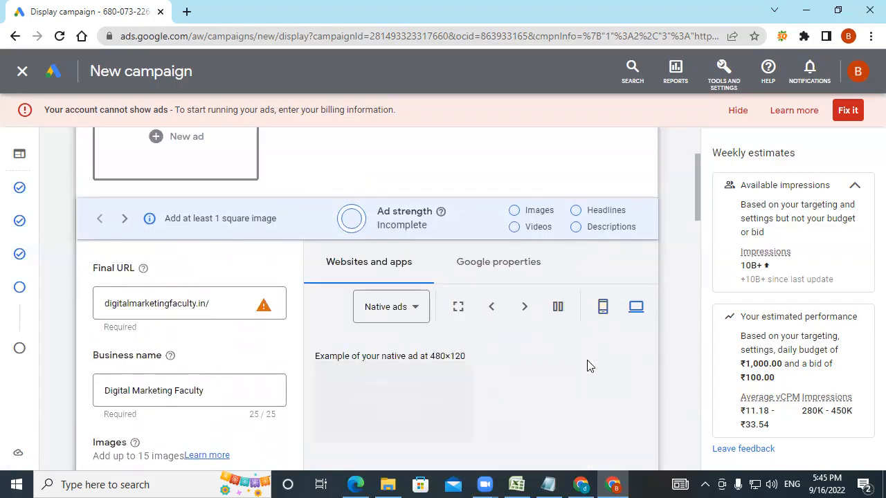
{"action": "scroll", "coordinate": [585, 364], "scroll_direction": "down", "scroll_amount": 2}
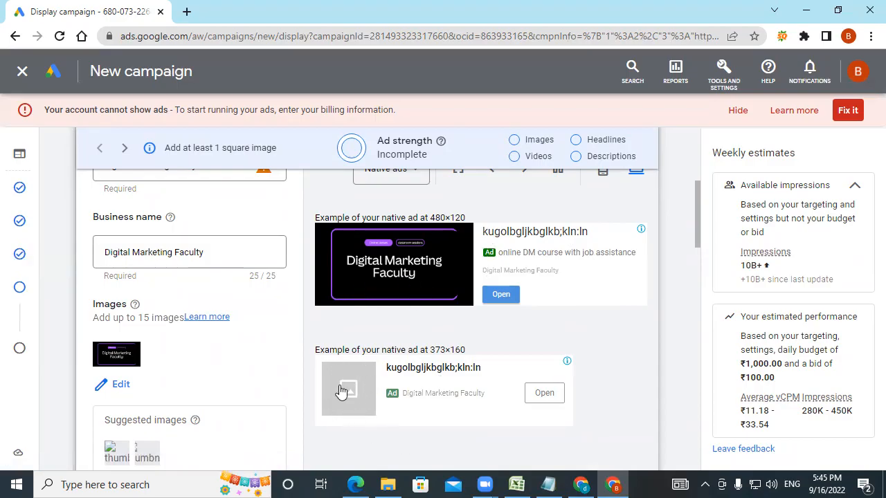
{"action": "scroll", "coordinate": [566, 411], "scroll_direction": "down", "scroll_amount": 2}
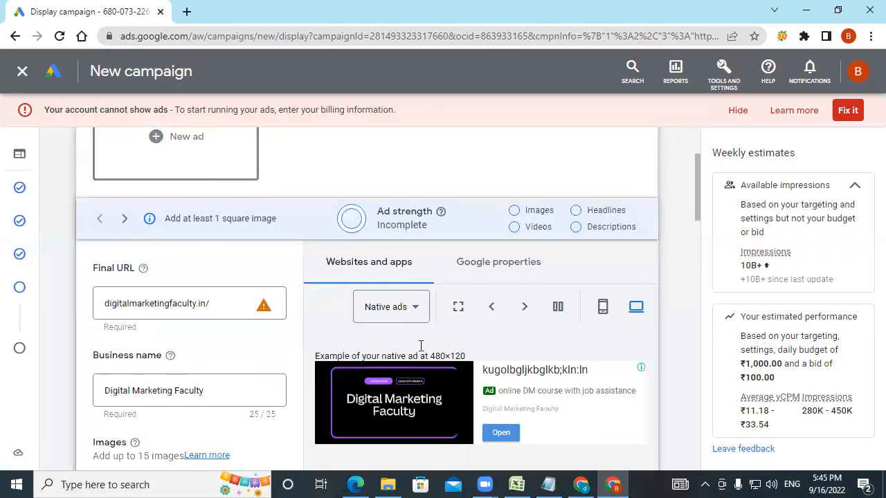
- Show the ad preview for Google properties and examine the closed Gmail ad
{"action": "left_click", "coordinate": [524, 264]}
{"action": "scroll", "coordinate": [558, 393], "scroll_direction": "down", "scroll_amount": 2}
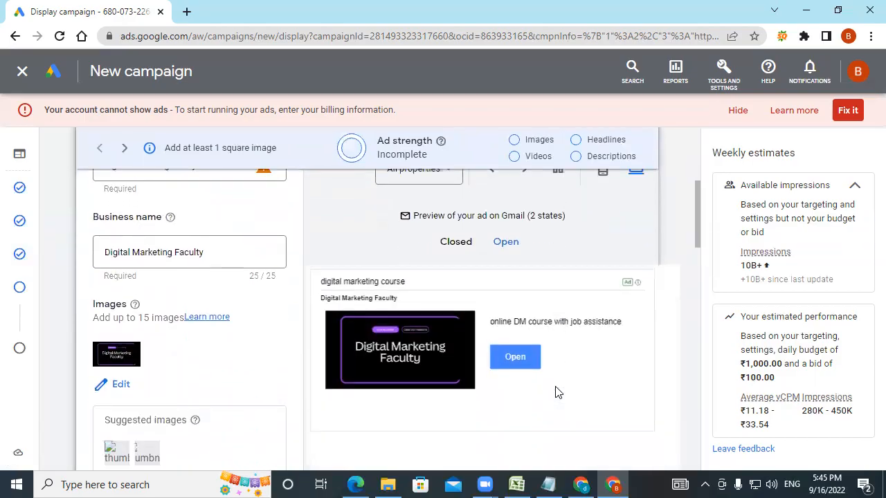
{"action": "scroll", "coordinate": [558, 392], "scroll_direction": "down", "scroll_amount": 1}
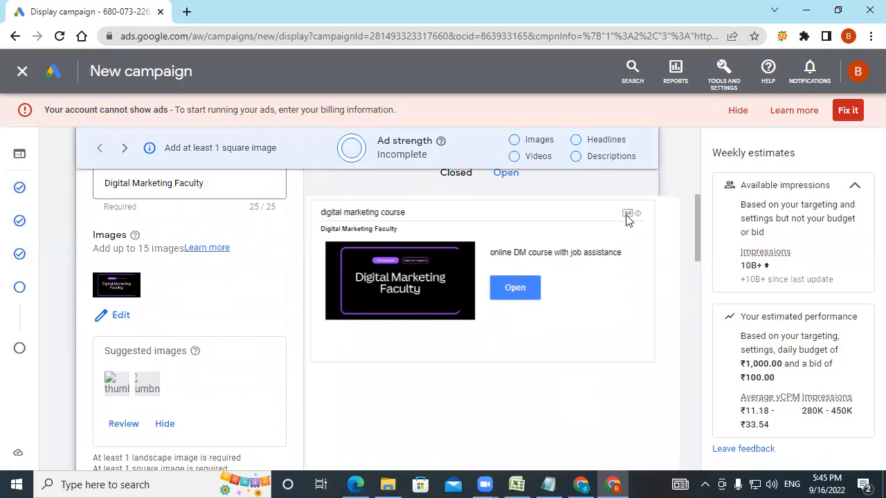
- Expand the additional format options, review the asset enhancement and auto-generated video settings, and collapse them again
{"action": "scroll", "coordinate": [117, 299], "scroll_direction": "down", "scroll_amount": 11}
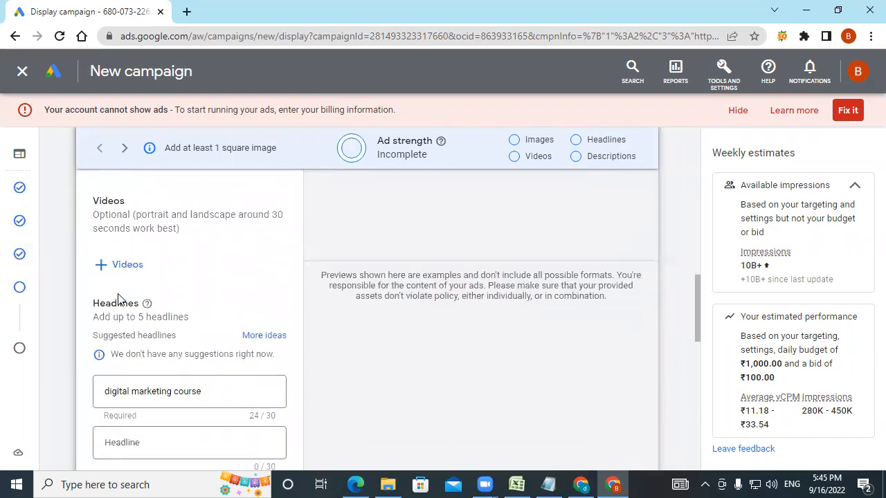
{"action": "scroll", "coordinate": [118, 299], "scroll_direction": "down", "scroll_amount": 3}
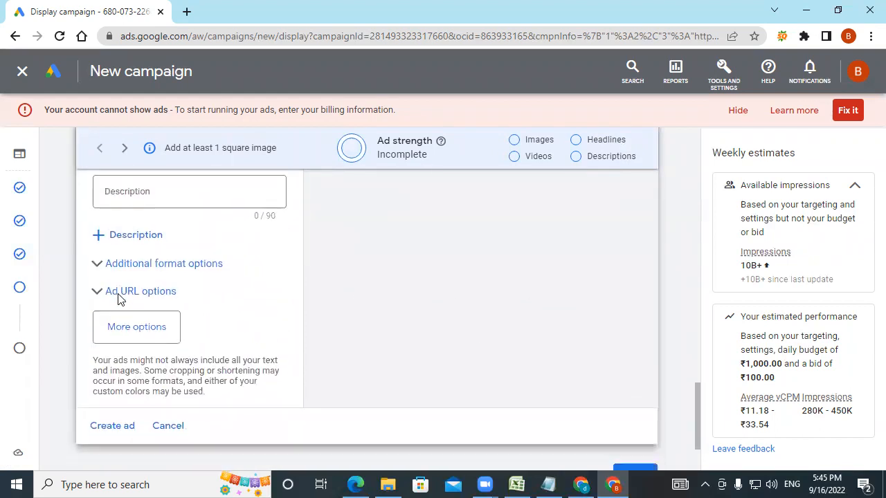
{"action": "scroll", "coordinate": [218, 282], "scroll_direction": "up", "scroll_amount": 2}
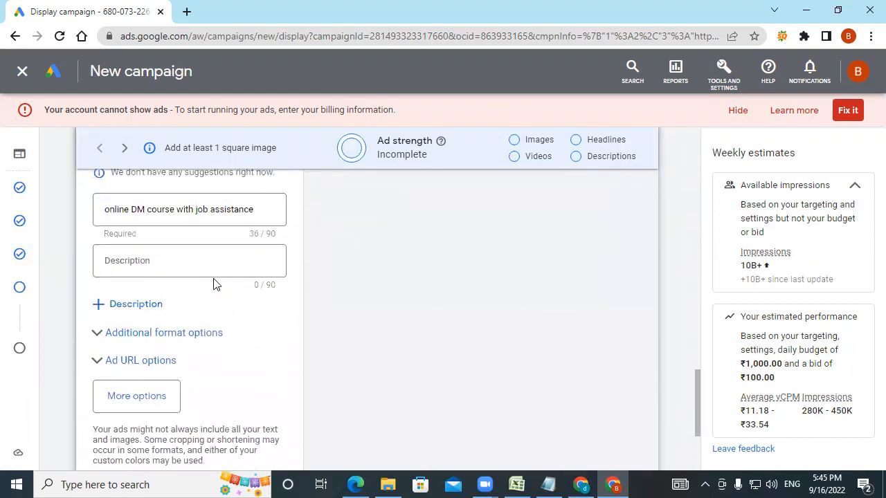
{"action": "left_click", "coordinate": [98, 334]}
{"action": "scroll", "coordinate": [247, 353], "scroll_direction": "down", "scroll_amount": 2}
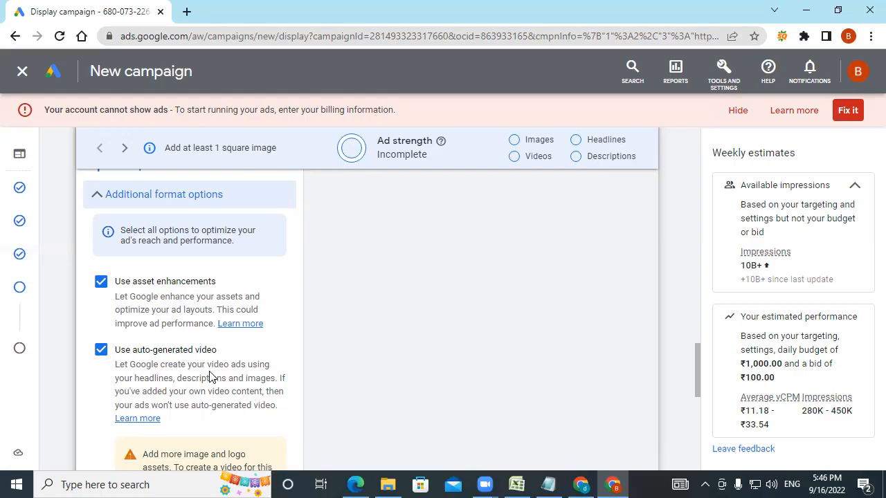
{"action": "left_click", "coordinate": [103, 196]}
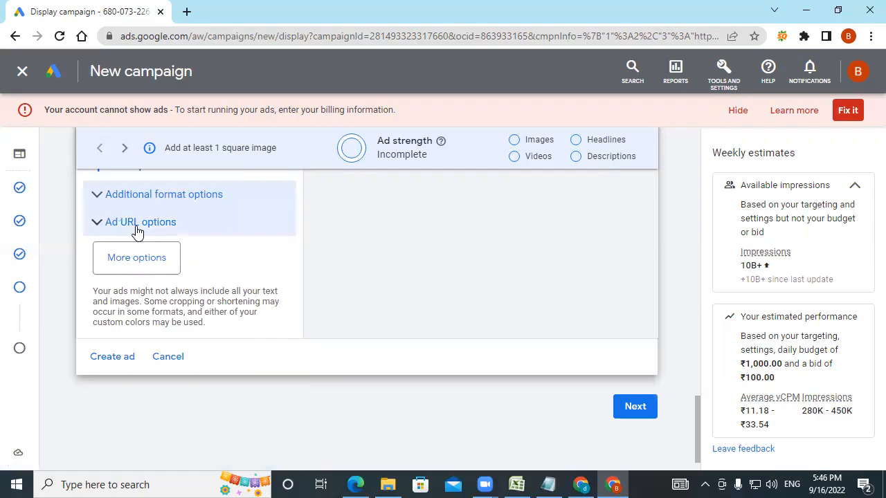
- Add call to action text to the ad and set it to "Apply Now" in English
{"action": "left_click", "coordinate": [143, 256]}
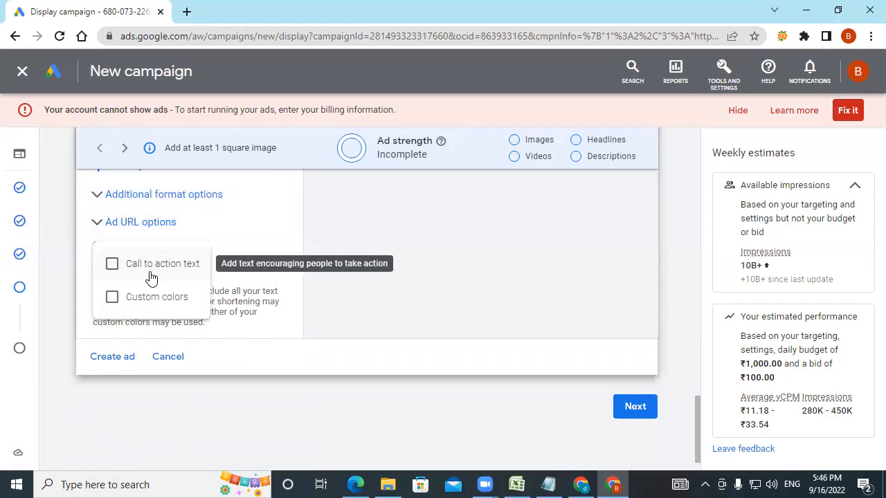
{"action": "left_click", "coordinate": [151, 276]}
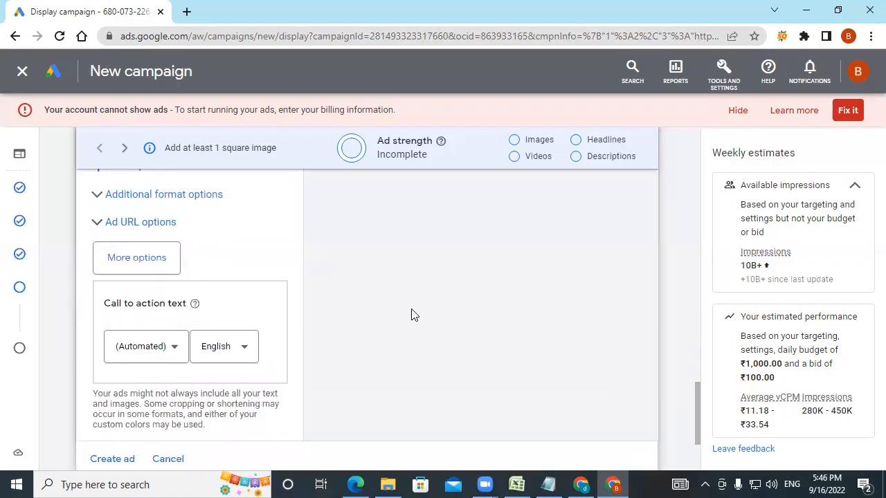
{"action": "left_click", "coordinate": [158, 348]}
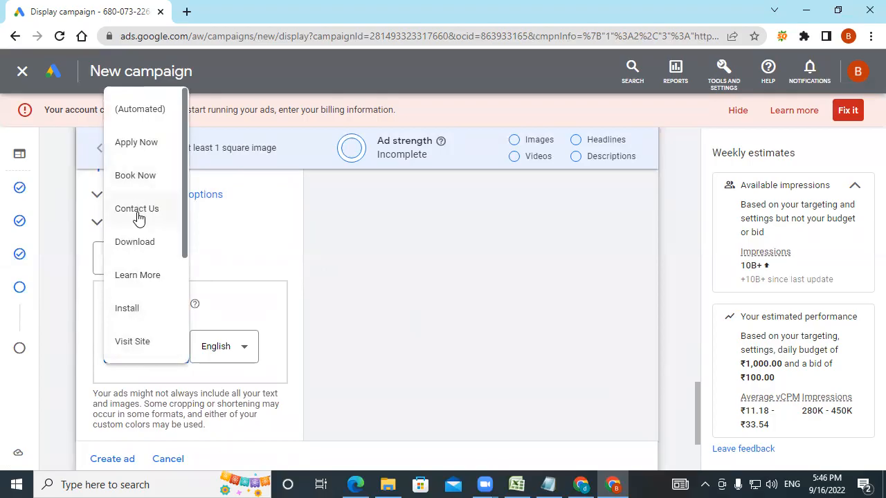
{"action": "left_click", "coordinate": [146, 143]}
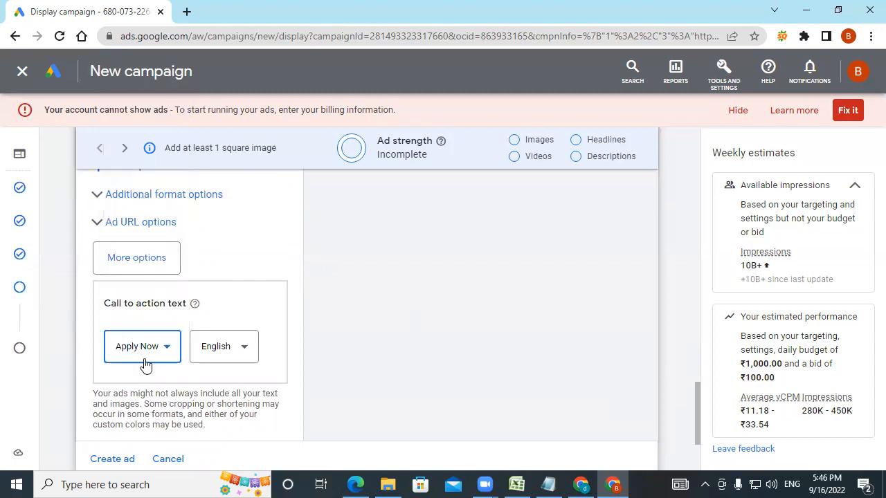
- Check the call to action button in the Google properties preview and in the desktop native ads preview for websites and apps
{"action": "scroll", "coordinate": [208, 311], "scroll_direction": "up", "scroll_amount": 15}
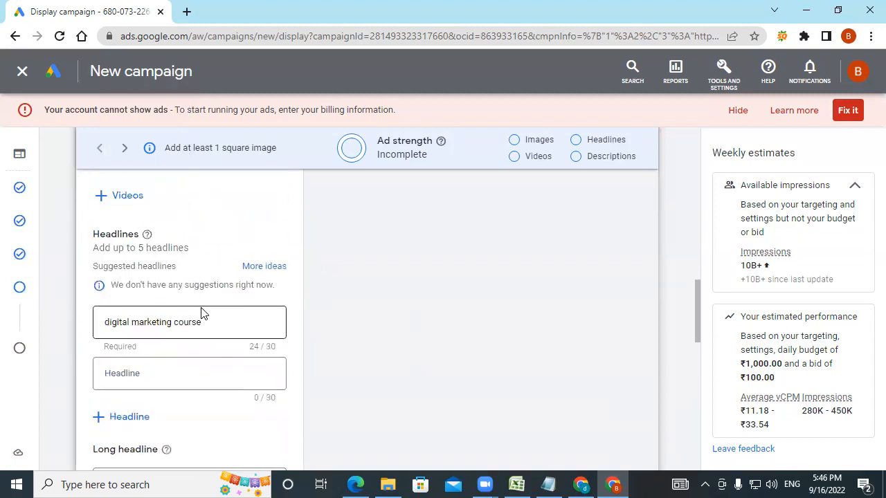
{"action": "scroll", "coordinate": [201, 312], "scroll_direction": "up", "scroll_amount": 5}
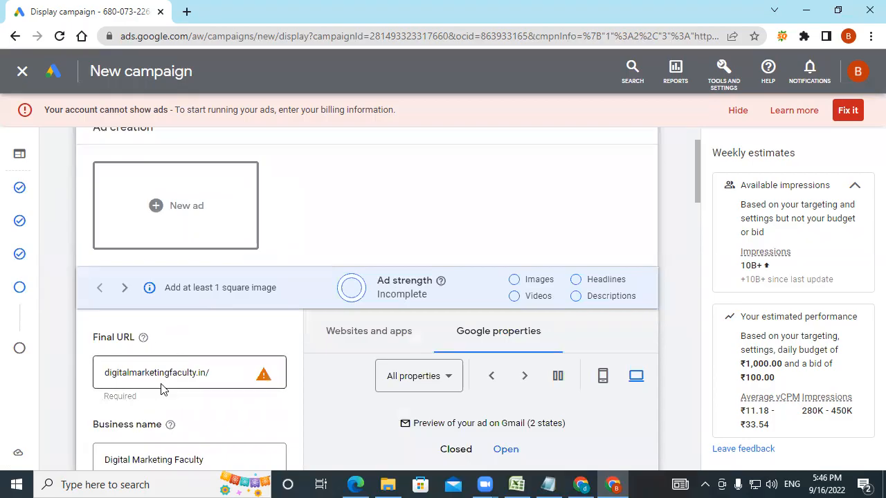
{"action": "scroll", "coordinate": [160, 389], "scroll_direction": "down", "scroll_amount": 15}
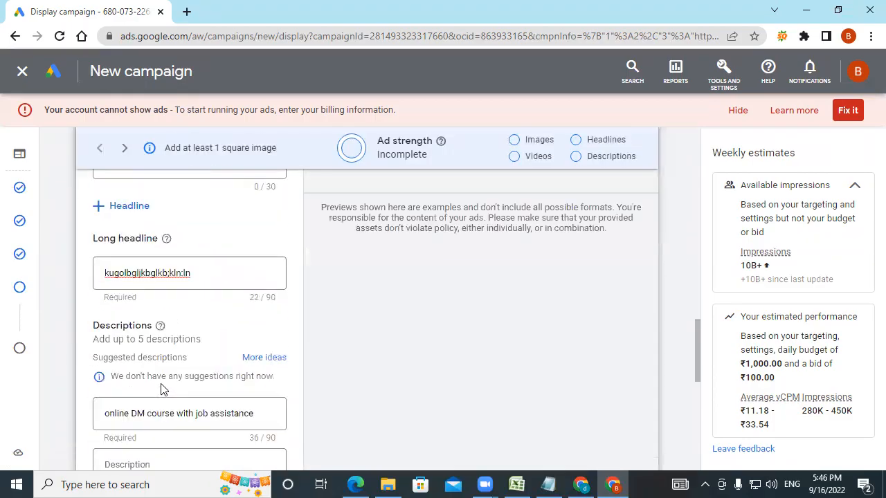
{"action": "scroll", "coordinate": [495, 356], "scroll_direction": "up", "scroll_amount": 10}
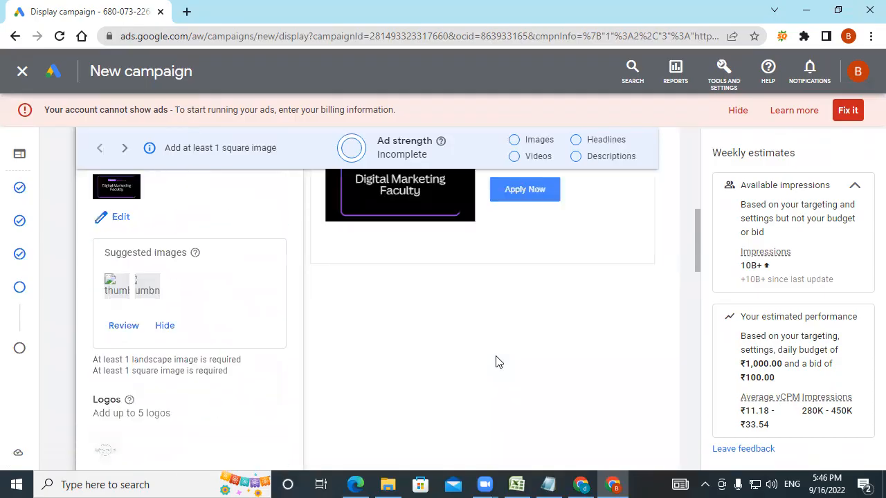
{"action": "scroll", "coordinate": [495, 356], "scroll_direction": "up", "scroll_amount": 2}
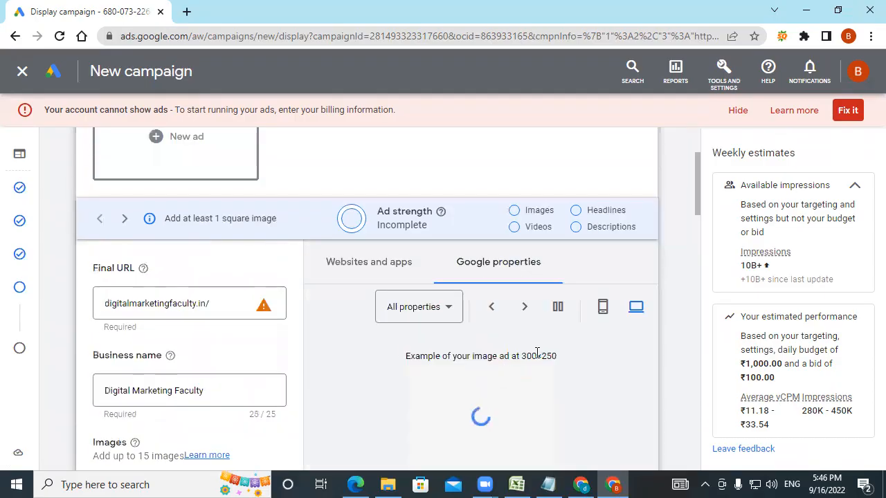
{"action": "left_click", "coordinate": [403, 268]}
{"action": "scroll", "coordinate": [503, 328], "scroll_direction": "down", "scroll_amount": 2}
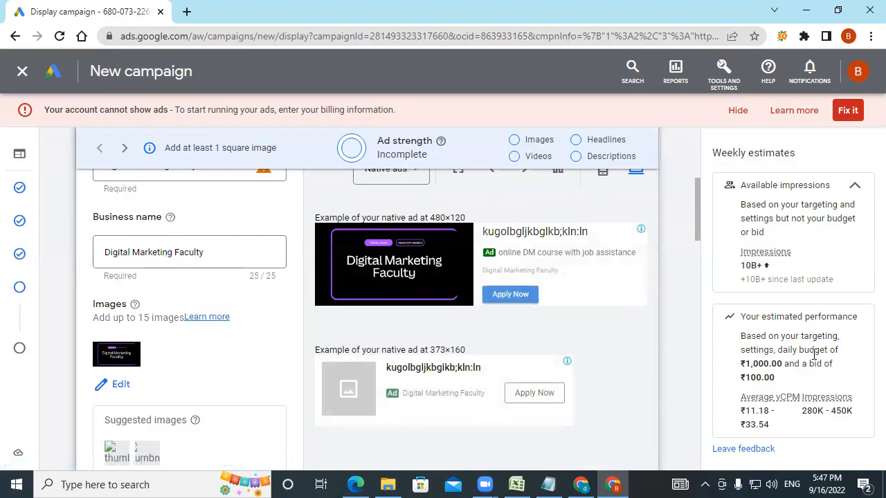
{"action": "scroll", "coordinate": [580, 384], "scroll_direction": "down", "scroll_amount": 10}
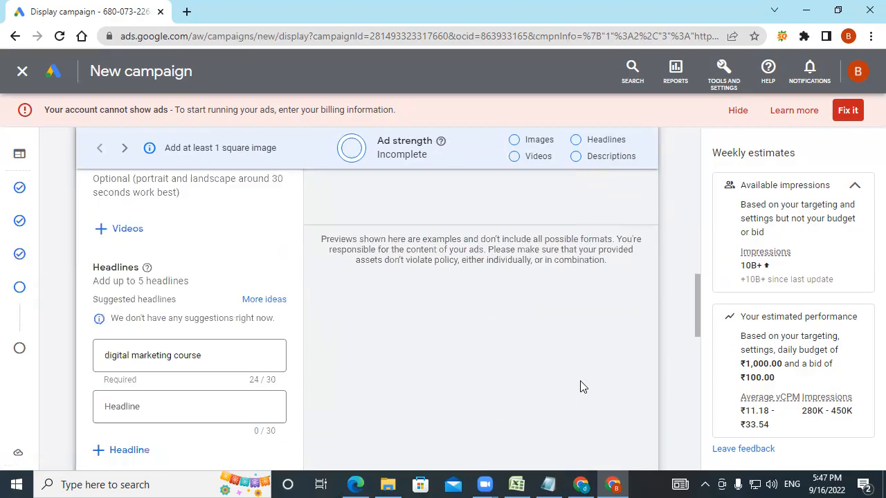
- Switch to the Google Ads PDF in Edge and review the slides on display campaign objective, campaign type and campaign settings
{"action": "scroll", "coordinate": [580, 387], "scroll_direction": "down", "scroll_amount": 5}
{"action": "scroll", "coordinate": [231, 341], "scroll_direction": "down", "scroll_amount": 3}
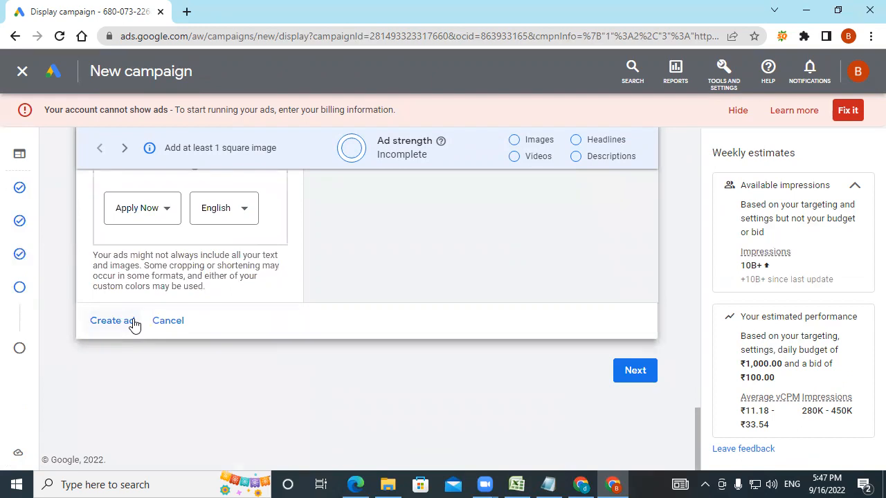
{"action": "left_click", "coordinate": [366, 483]}
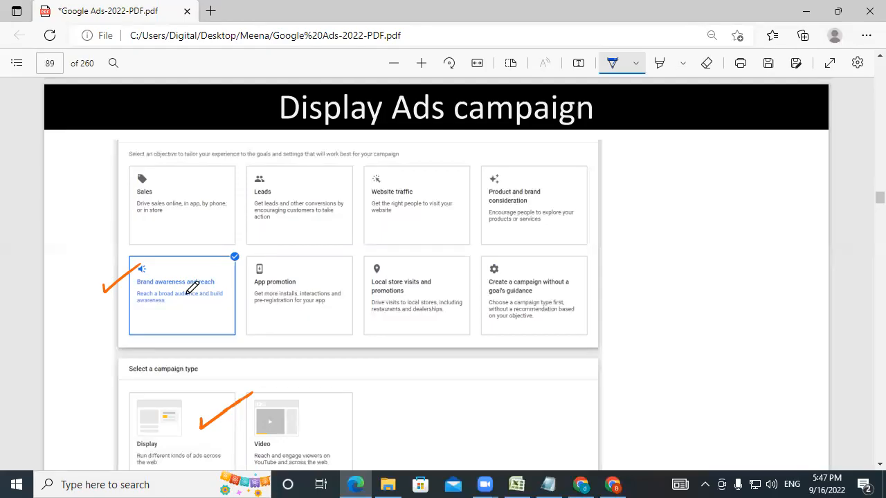
{"action": "scroll", "coordinate": [253, 305], "scroll_direction": "down", "scroll_amount": 3}
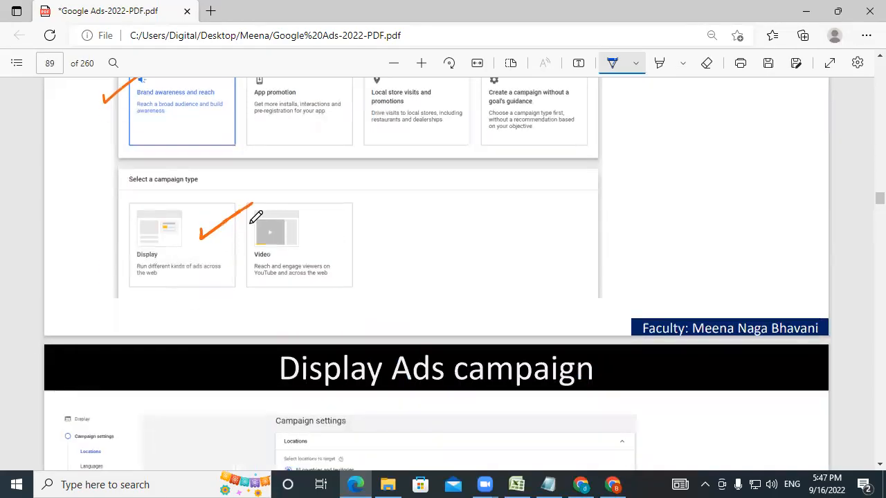
{"action": "scroll", "coordinate": [496, 238], "scroll_direction": "down", "scroll_amount": 4}
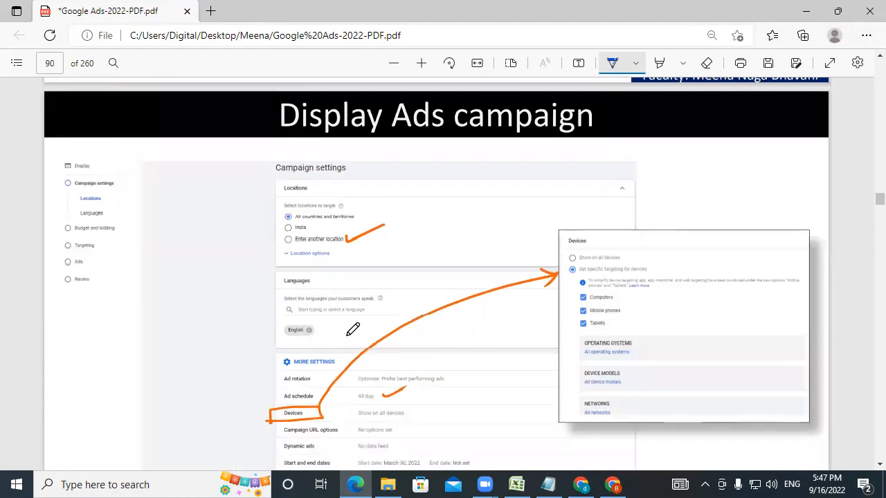
{"action": "scroll", "coordinate": [394, 318], "scroll_direction": "down", "scroll_amount": 2}
{"action": "scroll", "coordinate": [391, 320], "scroll_direction": "down", "scroll_amount": 2}
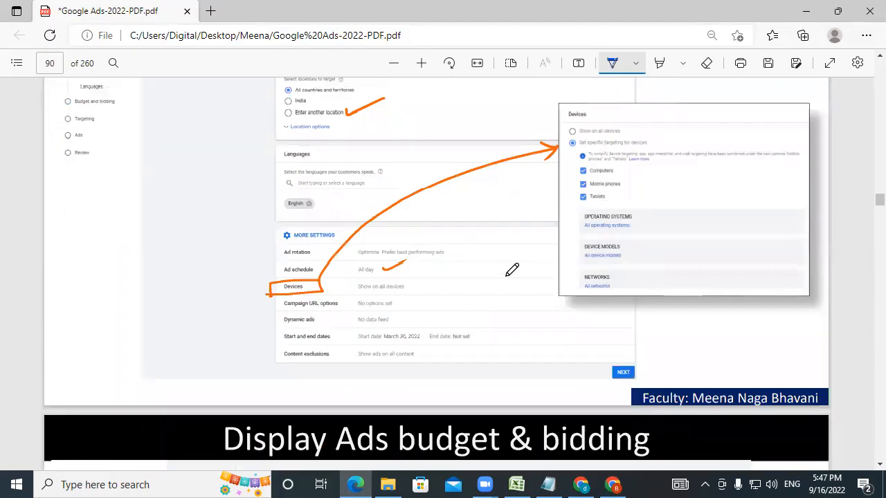
- Mark the daily budget and the viewable CPM bid with blue pen ticks on the budget and bidding slide
{"action": "scroll", "coordinate": [510, 269], "scroll_direction": "down", "scroll_amount": 5}
{"action": "left_click_drag", "start_coordinate": [286, 245], "coordinate": [344, 210]}
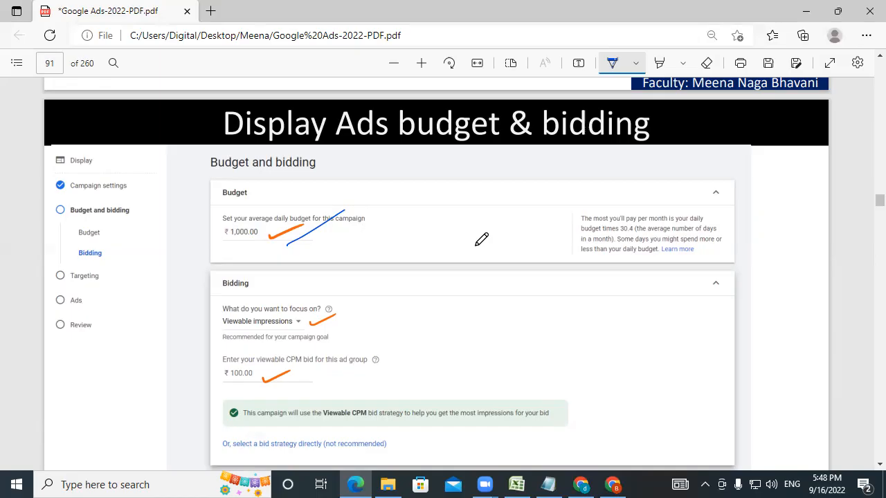
{"action": "scroll", "coordinate": [482, 239], "scroll_direction": "down", "scroll_amount": 2}
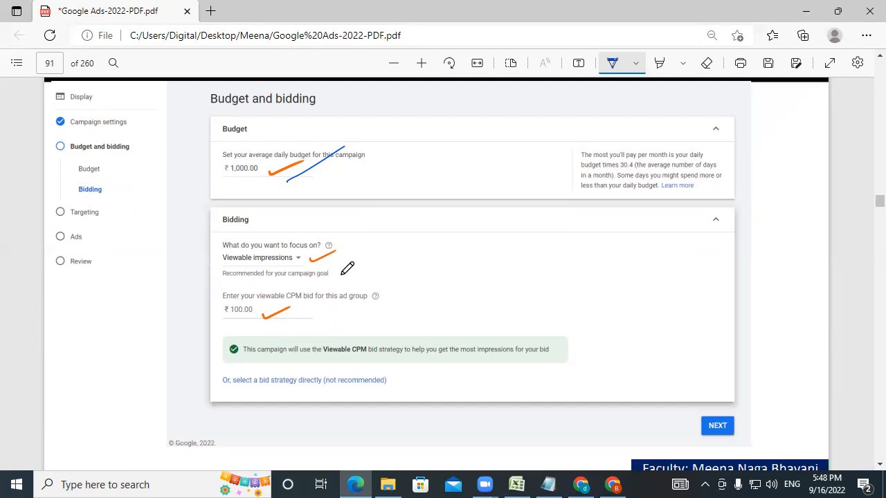
{"action": "scroll", "coordinate": [342, 274], "scroll_direction": "down", "scroll_amount": 2}
{"action": "left_click_drag", "start_coordinate": [251, 258], "coordinate": [301, 234]}
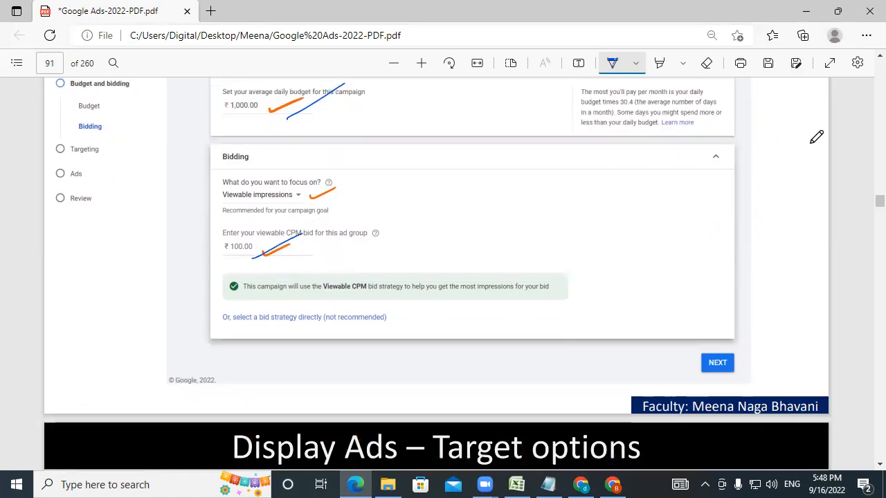
- Tick Audience Segments with the pen on the Target options slide
{"action": "scroll", "coordinate": [557, 242], "scroll_direction": "down", "scroll_amount": 3}
{"action": "scroll", "coordinate": [558, 241], "scroll_direction": "down", "scroll_amount": 3}
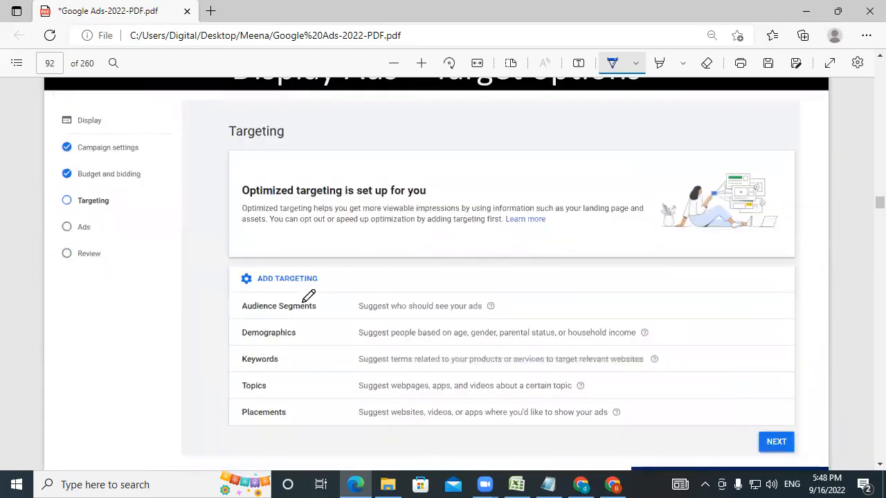
{"action": "left_click_drag", "start_coordinate": [218, 304], "coordinate": [260, 285]}
- On the Target Audience slide, tick detailed demographics, affinity, in-market and custom segments, and circle the segment about interaction with the business
{"action": "scroll", "coordinate": [704, 271], "scroll_direction": "down", "scroll_amount": 8}
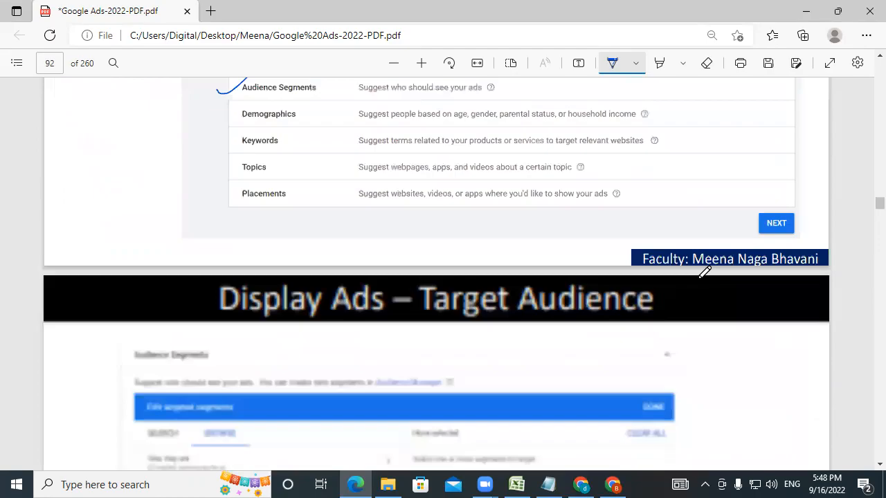
{"action": "scroll", "coordinate": [235, 260], "scroll_direction": "up", "scroll_amount": 1}
{"action": "left_click_drag", "start_coordinate": [193, 246], "coordinate": [240, 222]}
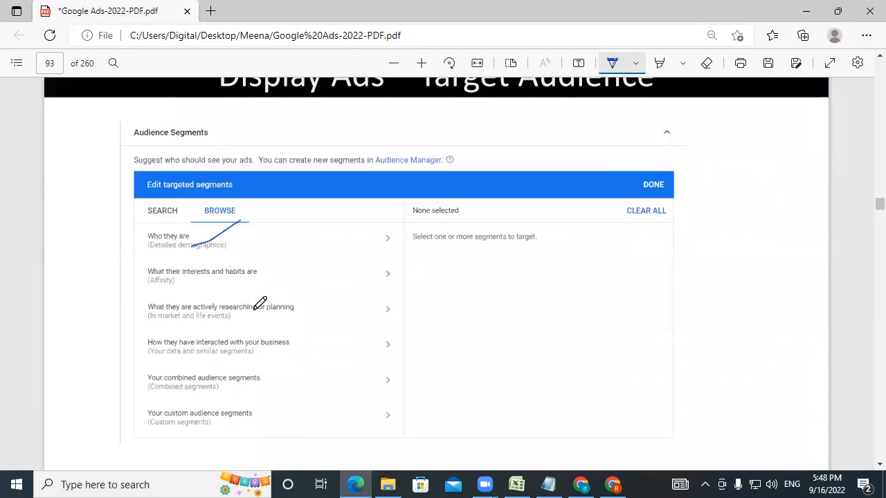
{"action": "left_click_drag", "start_coordinate": [221, 281], "coordinate": [264, 251]}
{"action": "left_click_drag", "start_coordinate": [234, 322], "coordinate": [264, 301]}
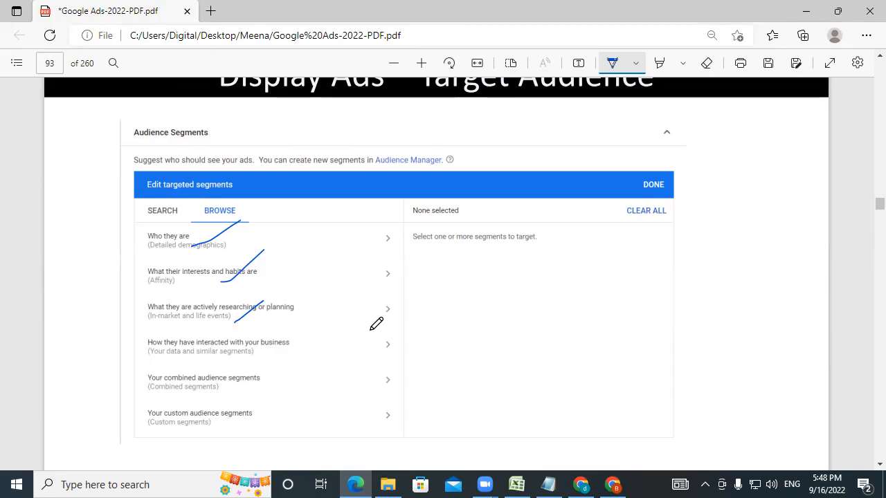
{"action": "mouse_move", "coordinate": [248, 350]}
{"action": "left_mouse_down"}
{"action": "mouse_move", "coordinate": [182, 360]}
{"action": "mouse_move", "coordinate": [215, 336]}
{"action": "mouse_move", "coordinate": [238, 353]}
{"action": "left_mouse_up"}
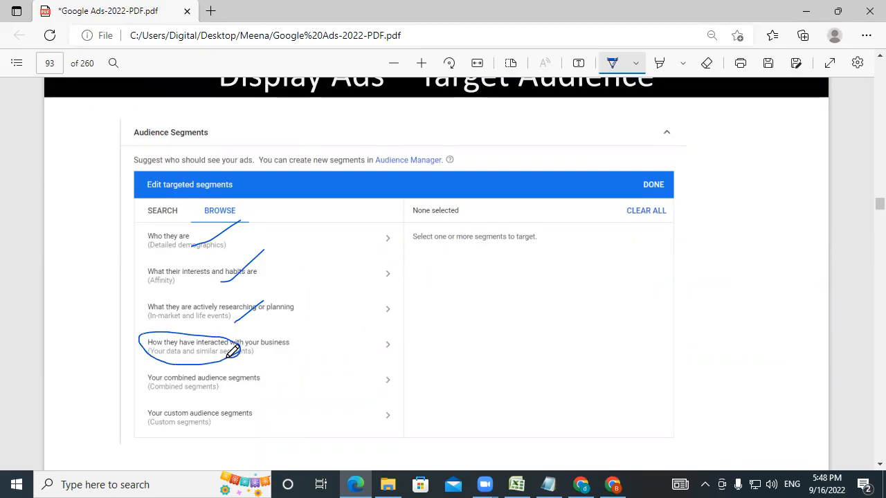
{"action": "left_click_drag", "start_coordinate": [257, 419], "coordinate": [312, 371]}
- On the custom segment slide, tick the Google search terms option and the expansions for types of websites and types of apps
{"action": "scroll", "coordinate": [488, 351], "scroll_direction": "down", "scroll_amount": 15}
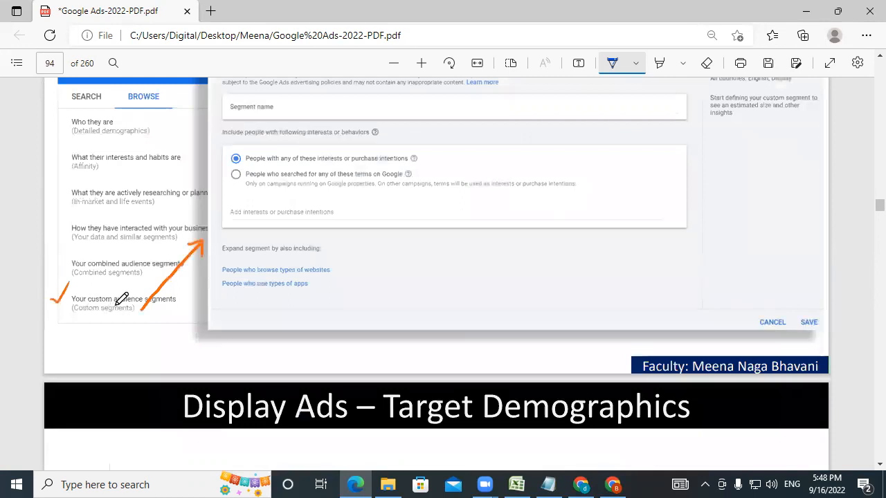
{"action": "left_click_drag", "start_coordinate": [229, 182], "coordinate": [262, 158]}
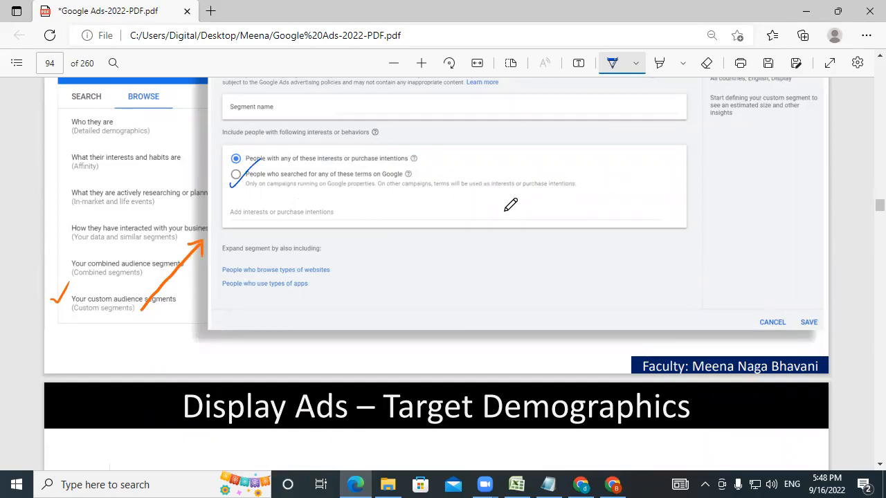
{"action": "left_click_drag", "start_coordinate": [316, 272], "coordinate": [353, 244]}
{"action": "left_click_drag", "start_coordinate": [282, 296], "coordinate": [311, 287]}
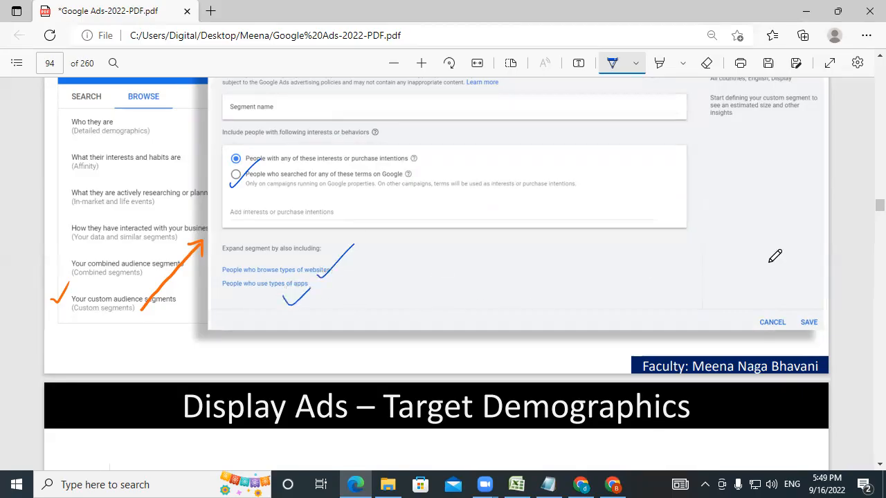
- On the Target Demographics slide, tick the Demographics, Gender, Age and Parental status headings and cross out the Household income column
{"action": "scroll", "coordinate": [774, 256], "scroll_direction": "down", "scroll_amount": 5}
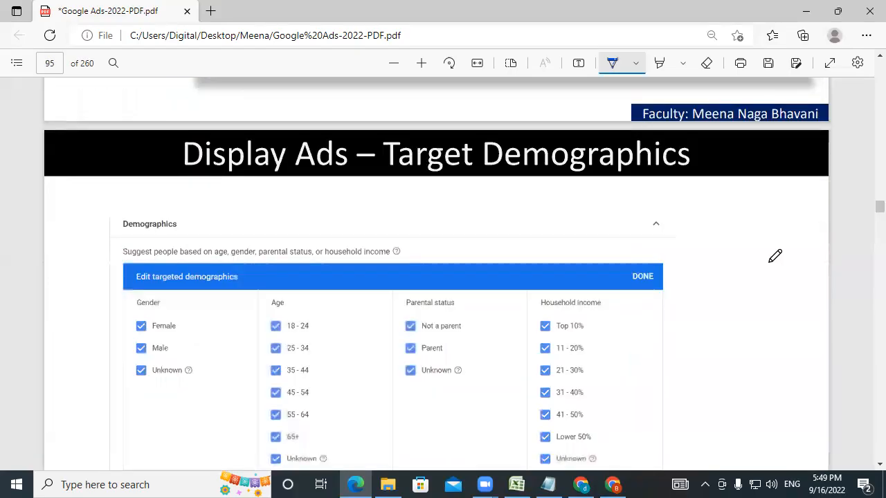
{"action": "left_click_drag", "start_coordinate": [187, 109], "coordinate": [229, 87]}
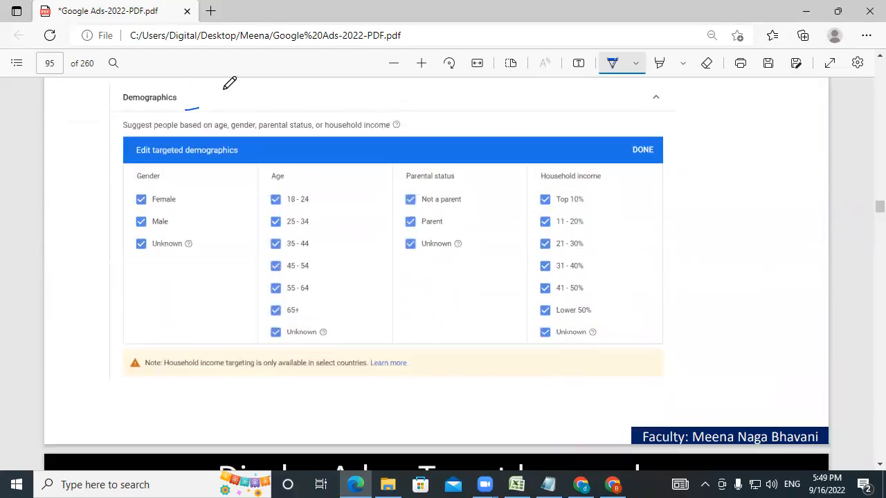
{"action": "left_click_drag", "start_coordinate": [124, 186], "coordinate": [178, 163]}
{"action": "left_click_drag", "start_coordinate": [259, 184], "coordinate": [294, 173]}
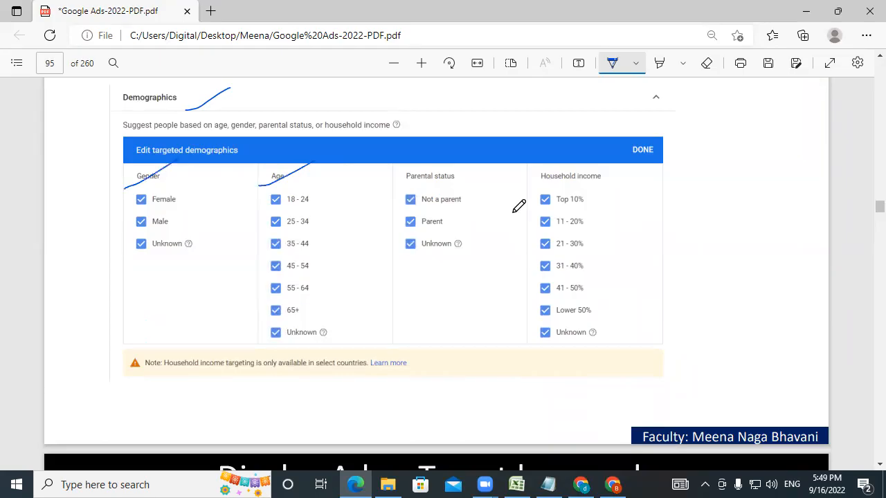
{"action": "left_click_drag", "start_coordinate": [472, 188], "coordinate": [509, 160]}
{"action": "left_click_drag", "start_coordinate": [621, 179], "coordinate": [545, 356]}
{"action": "mouse_move", "coordinate": [570, 186]}
{"action": "left_mouse_down"}
{"action": "mouse_move", "coordinate": [594, 228]}
{"action": "mouse_move", "coordinate": [602, 277]}
{"action": "left_mouse_up"}
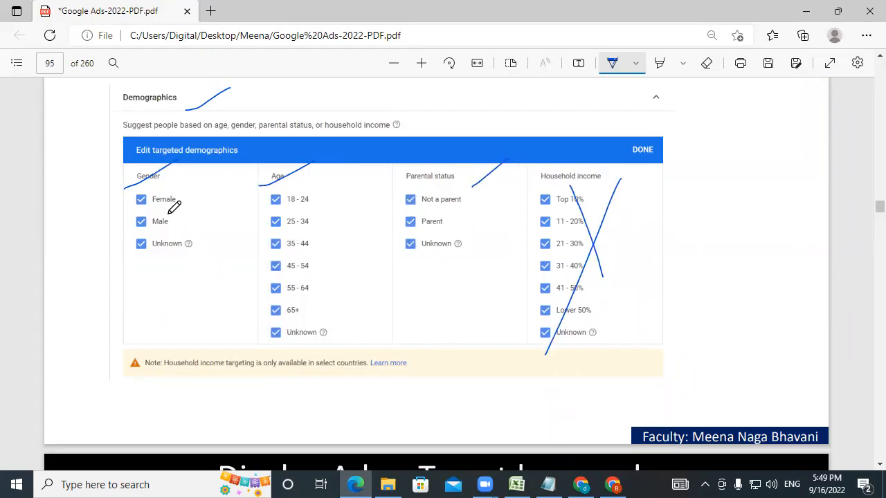
- Underline the Unknown option under Gender, Age and Parental status with the pen
{"action": "left_click_drag", "start_coordinate": [137, 261], "coordinate": [172, 256]}
{"action": "left_click_drag", "start_coordinate": [284, 340], "coordinate": [305, 338]}
{"action": "left_click_drag", "start_coordinate": [404, 247], "coordinate": [450, 244]}
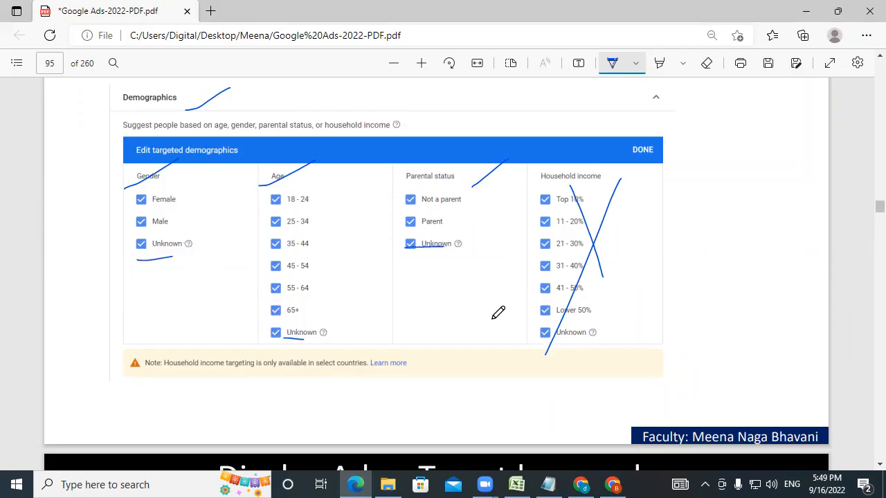
- On the Target keywords slide, tick the Keywords heading and the Content keyword setting
{"action": "scroll", "coordinate": [498, 313], "scroll_direction": "down", "scroll_amount": 5}
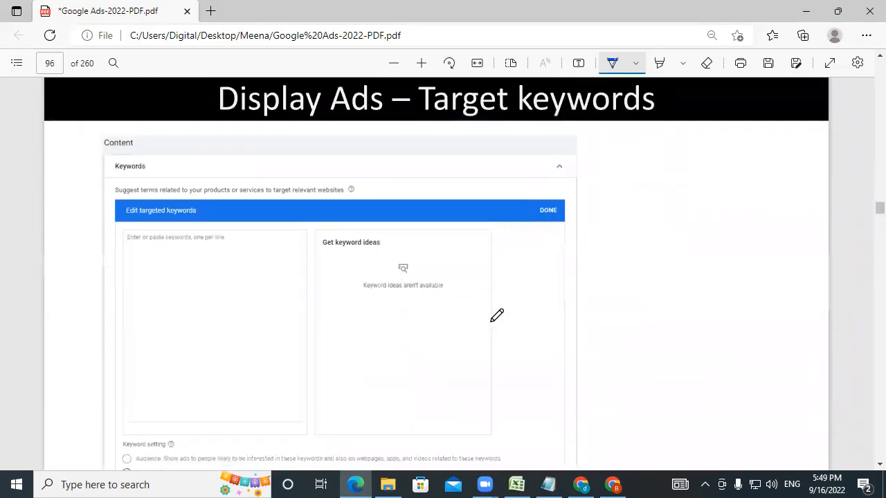
{"action": "left_click_drag", "start_coordinate": [93, 170], "coordinate": [146, 139]}
{"action": "scroll", "coordinate": [314, 401], "scroll_direction": "down", "scroll_amount": 3}
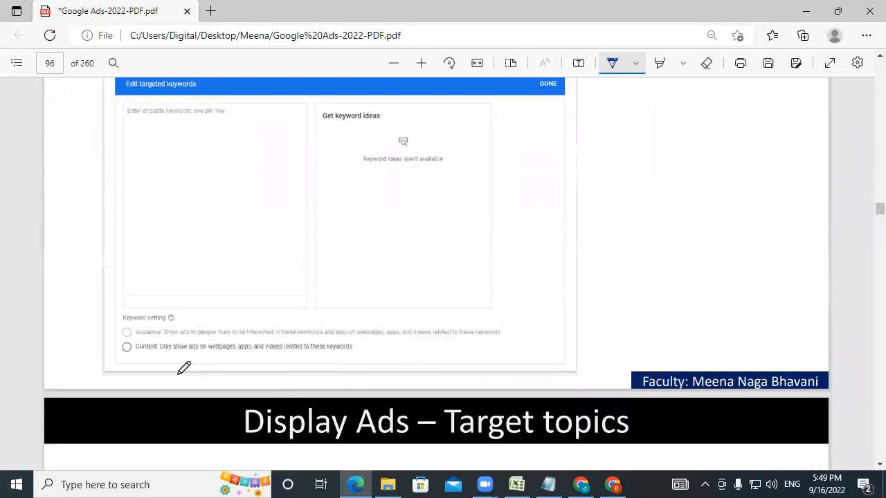
{"action": "left_click_drag", "start_coordinate": [100, 361], "coordinate": [163, 332]}
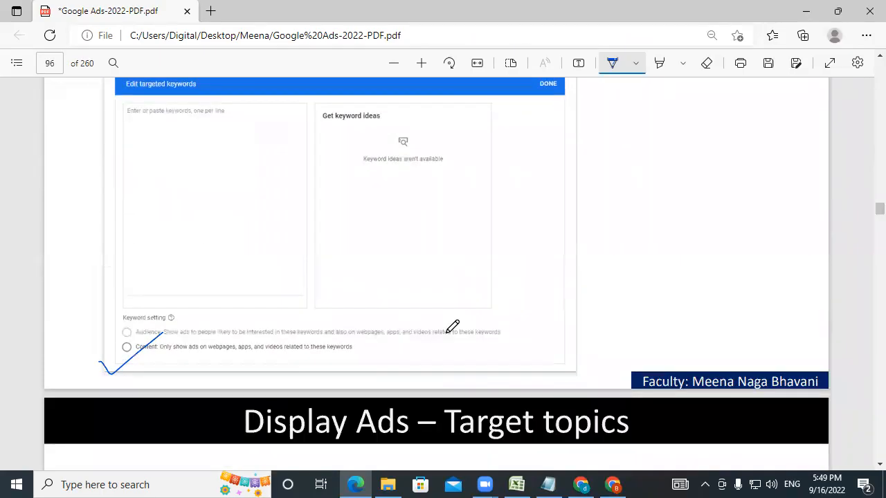
- Mark the Topics heading on the Target topics slide and the Placements heading on the Target Placements slide with pen ticks
{"action": "scroll", "coordinate": [448, 331], "scroll_direction": "down", "scroll_amount": 7}
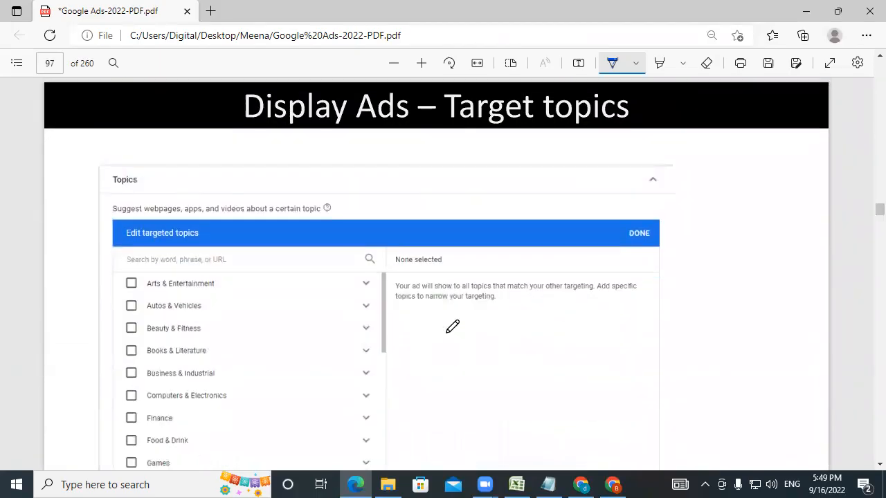
{"action": "left_click_drag", "start_coordinate": [99, 193], "coordinate": [187, 137]}
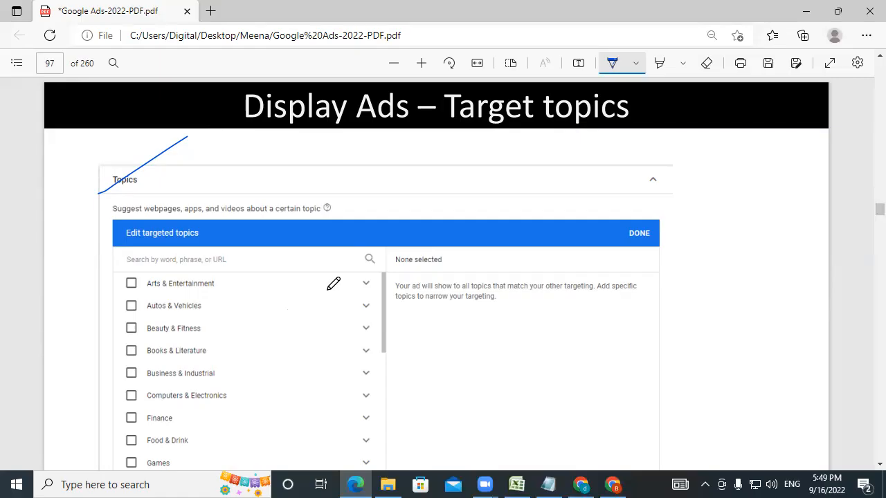
{"action": "scroll", "coordinate": [333, 284], "scroll_direction": "down", "scroll_amount": 6}
{"action": "left_click_drag", "start_coordinate": [131, 209], "coordinate": [191, 174]}
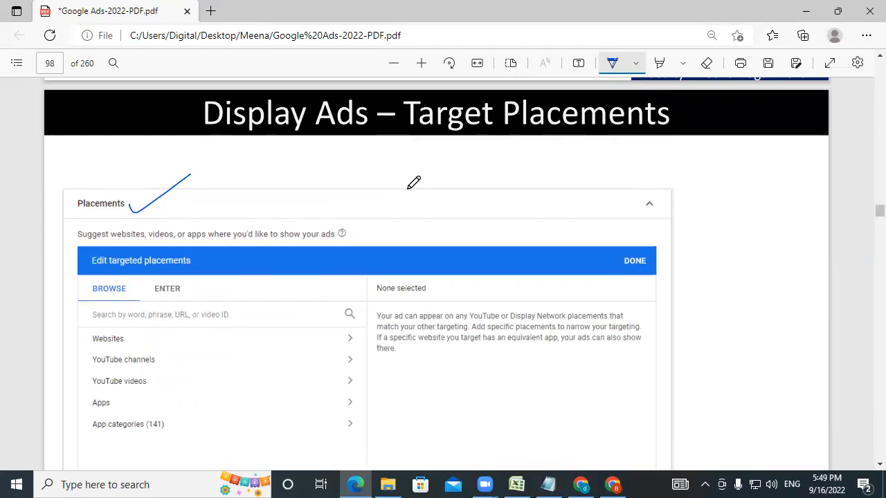
- On the first Ad creation slide, mark Responsive display ad and the upload and copy existing ads options with pen strokes
{"action": "scroll", "coordinate": [413, 182], "scroll_direction": "down", "scroll_amount": 10}
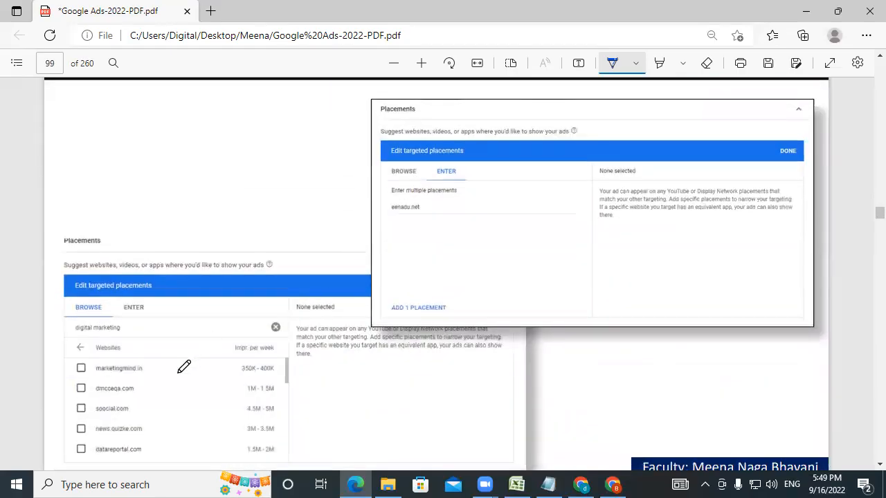
{"action": "scroll", "coordinate": [365, 330], "scroll_direction": "down", "scroll_amount": 10}
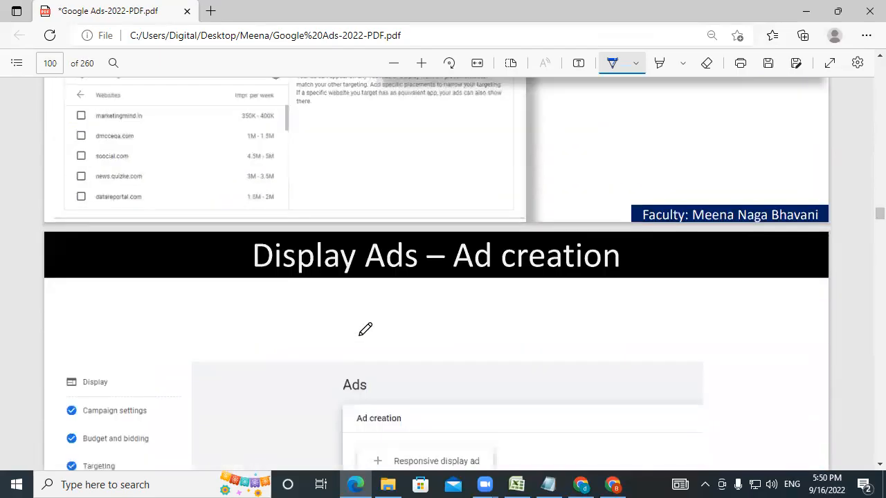
{"action": "left_click_drag", "start_coordinate": [447, 351], "coordinate": [486, 309]}
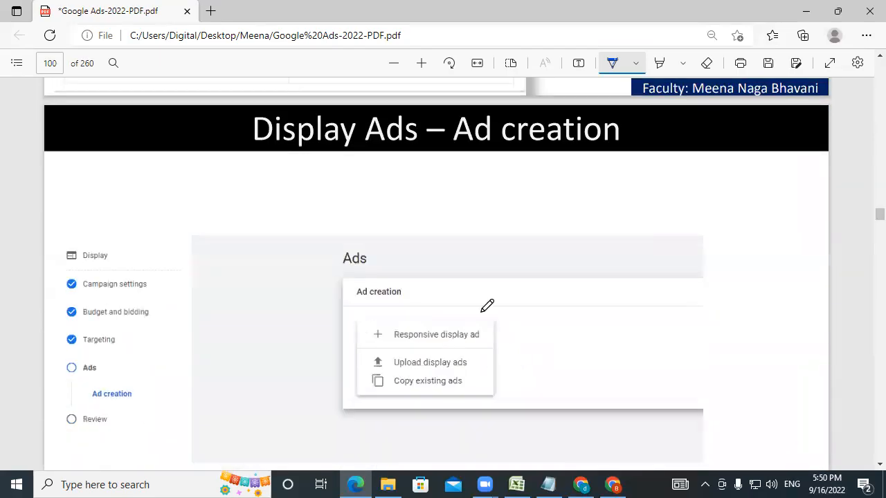
{"action": "left_click_drag", "start_coordinate": [472, 376], "coordinate": [504, 351]}
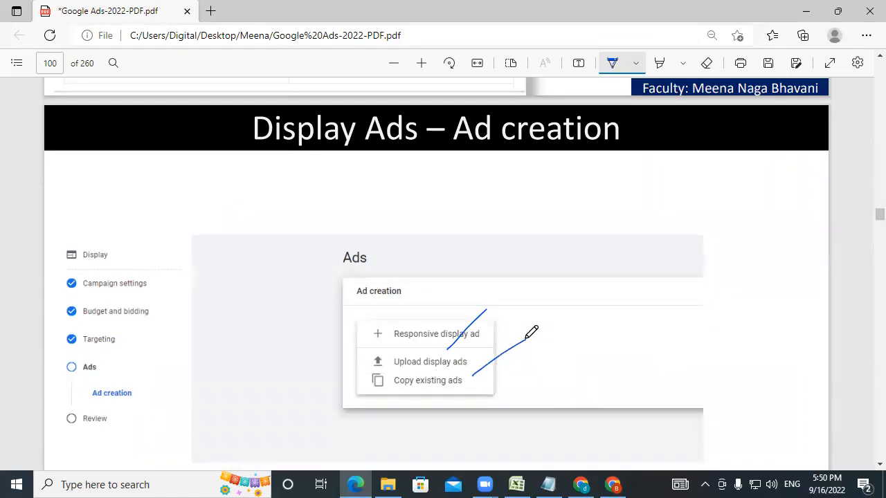
- Draw a pen tick above the file upload area on the Upload display ads slide and review the rest of it
{"action": "scroll", "coordinate": [531, 333], "scroll_direction": "down", "scroll_amount": 6}
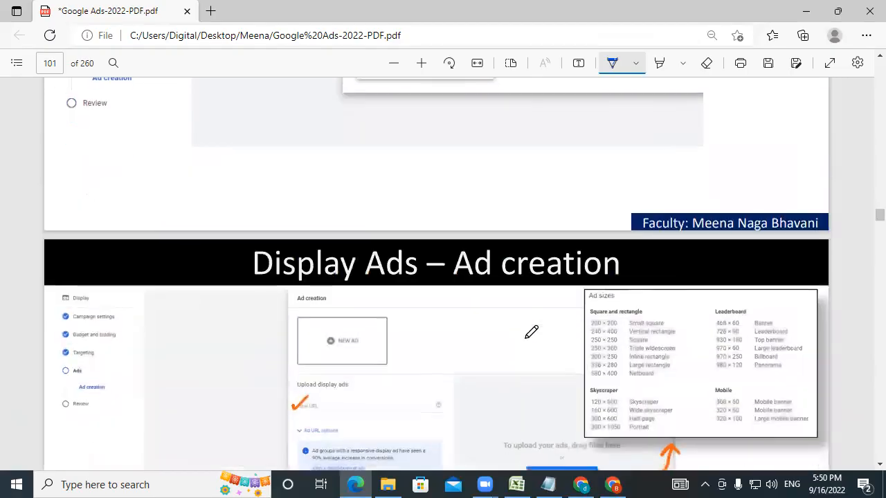
{"action": "left_click_drag", "start_coordinate": [533, 192], "coordinate": [556, 172]}
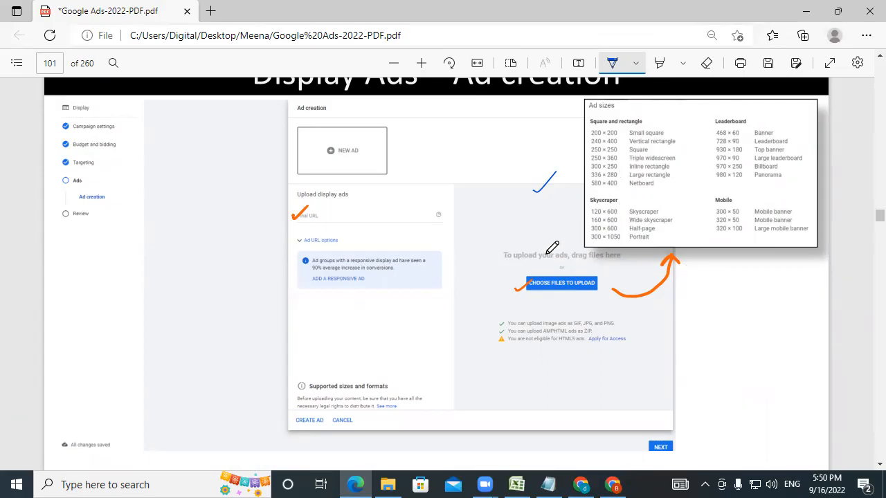
{"action": "scroll", "coordinate": [539, 253], "scroll_direction": "up", "scroll_amount": 2}
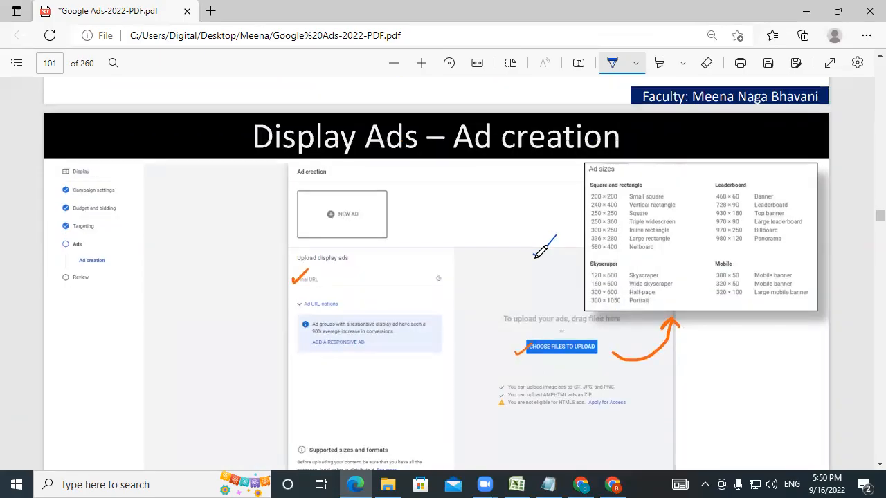
{"action": "scroll", "coordinate": [533, 259], "scroll_direction": "down", "scroll_amount": 5}
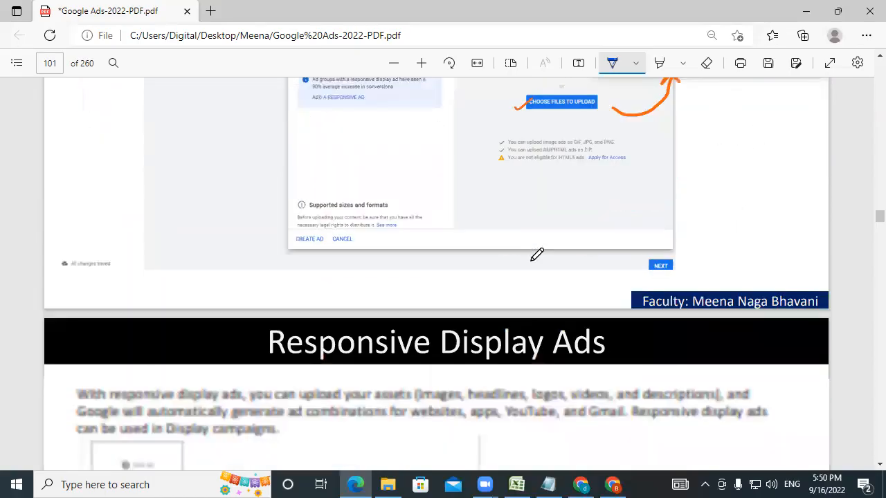
- On the Responsive Display Ads slide, mark the asset upload, headlines, logos, videos, descriptions, websites, apps and YouTube mentions with pen strokes
{"action": "scroll", "coordinate": [534, 256], "scroll_direction": "down", "scroll_amount": 2}
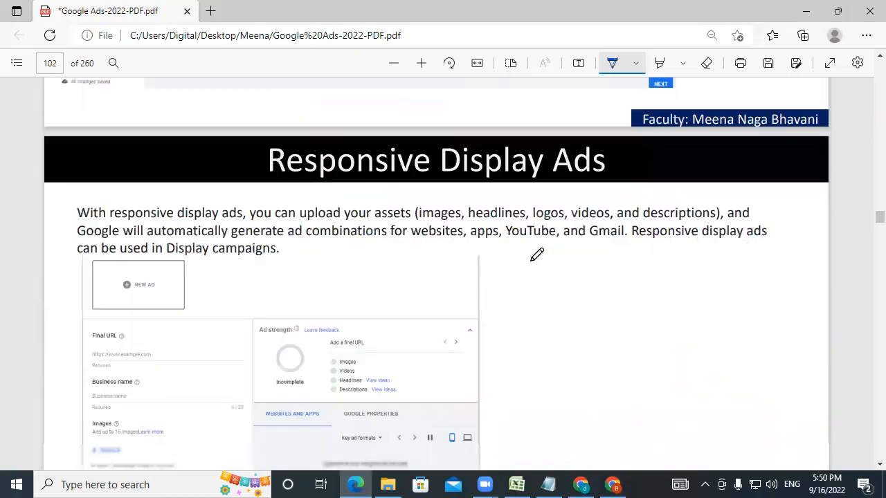
{"action": "left_click_drag", "start_coordinate": [297, 152], "coordinate": [365, 120]}
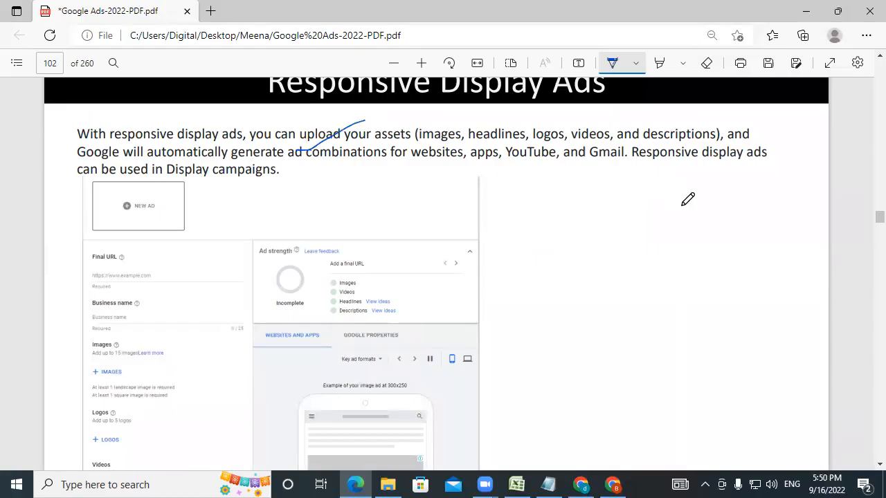
{"action": "left_click_drag", "start_coordinate": [478, 146], "coordinate": [544, 105]}
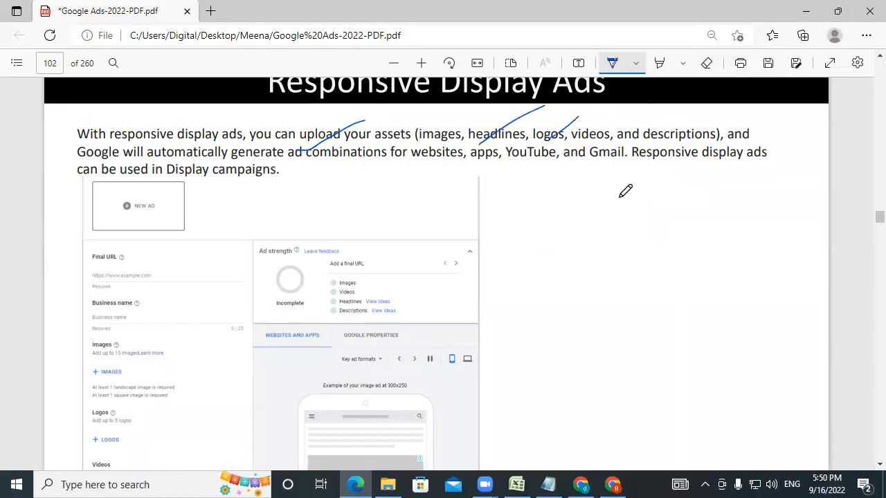
{"action": "left_click_drag", "start_coordinate": [680, 145], "coordinate": [741, 116]}
{"action": "left_click_drag", "start_coordinate": [591, 147], "coordinate": [629, 120]}
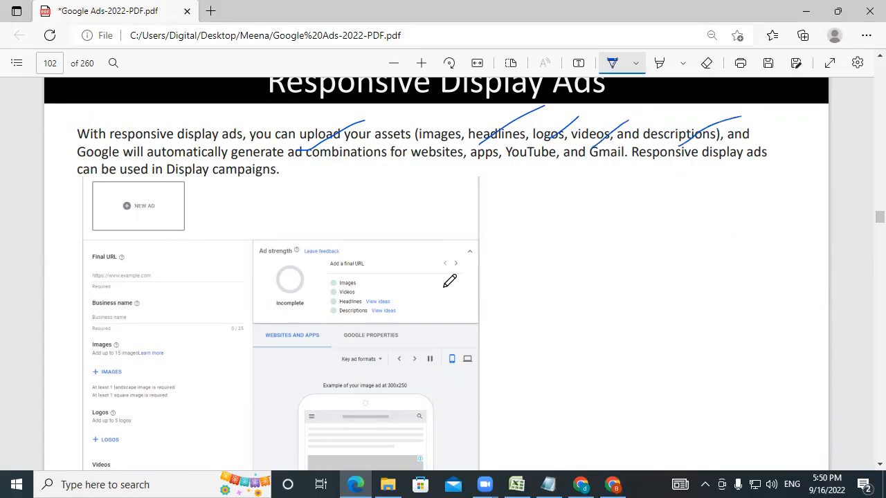
{"action": "mouse_move", "coordinate": [410, 164]}
{"action": "left_mouse_down"}
{"action": "mouse_move", "coordinate": [521, 155]}
{"action": "mouse_move", "coordinate": [561, 136]}
{"action": "left_mouse_up"}
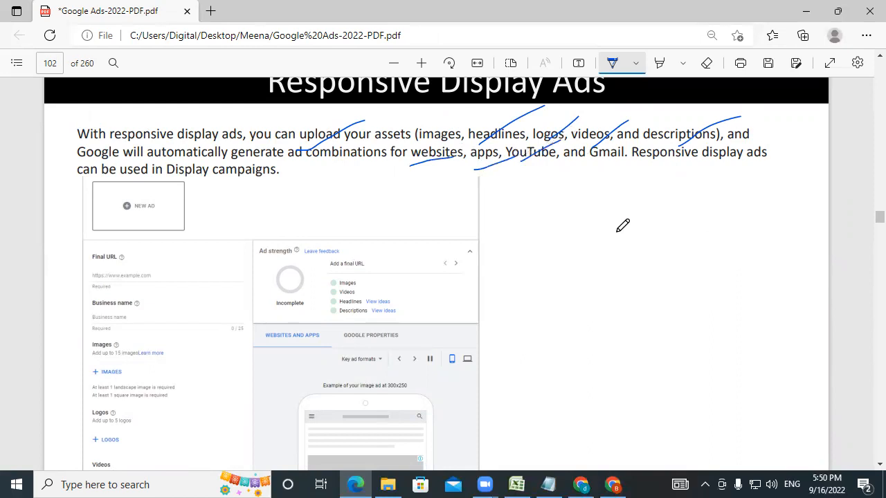
- Draw pen ticks beside the Final URL, Business name, Images and Logos fields in the responsive ad form
{"action": "scroll", "coordinate": [479, 269], "scroll_direction": "down", "scroll_amount": 3}
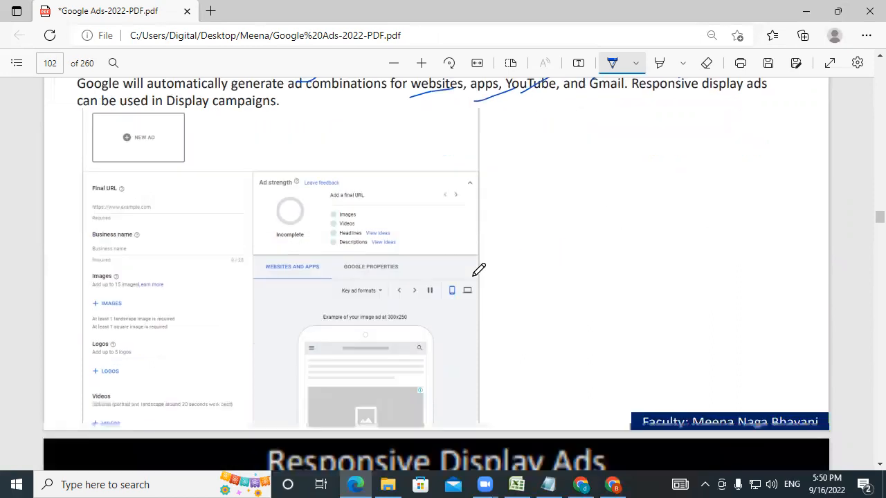
{"action": "left_click_drag", "start_coordinate": [166, 148], "coordinate": [221, 125]}
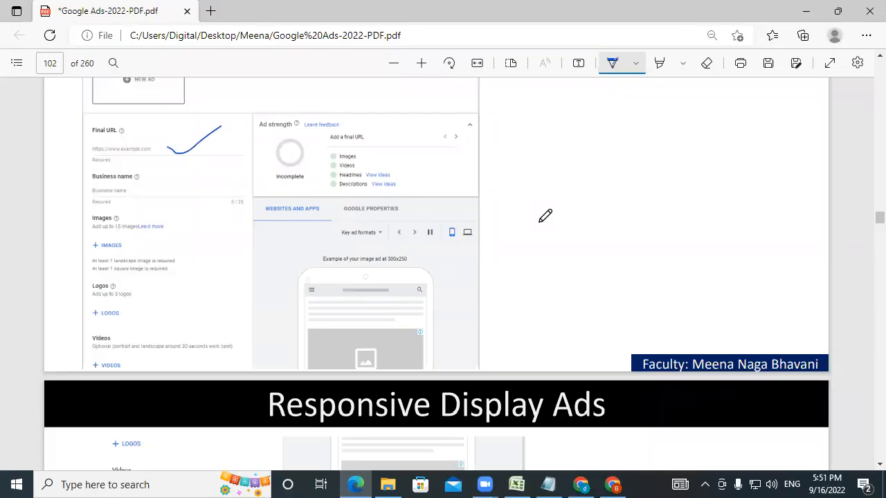
{"action": "left_click_drag", "start_coordinate": [152, 199], "coordinate": [210, 166]}
{"action": "left_click_drag", "start_coordinate": [157, 279], "coordinate": [187, 260]}
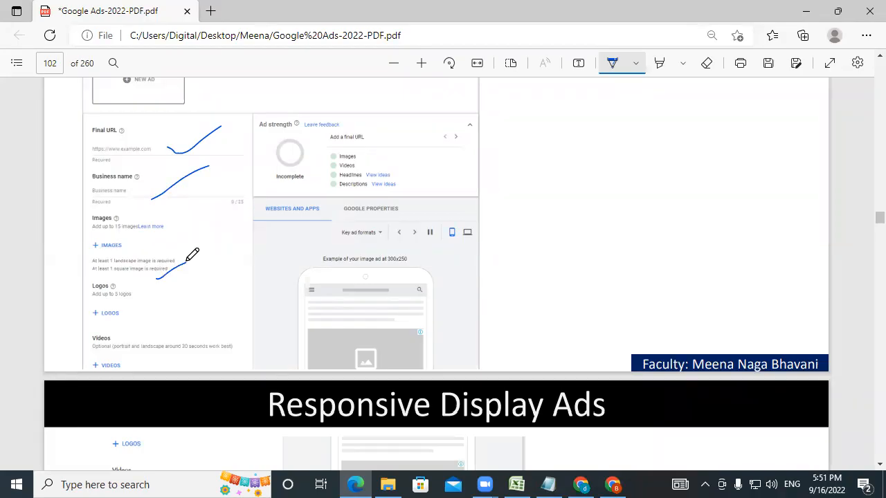
{"action": "left_click_drag", "start_coordinate": [129, 301], "coordinate": [182, 282]}
- On the second Responsive Display Ads slide, mark Headlines, Long headline, Descriptions and More options with pen strokes
{"action": "scroll", "coordinate": [182, 280], "scroll_direction": "down", "scroll_amount": 4}
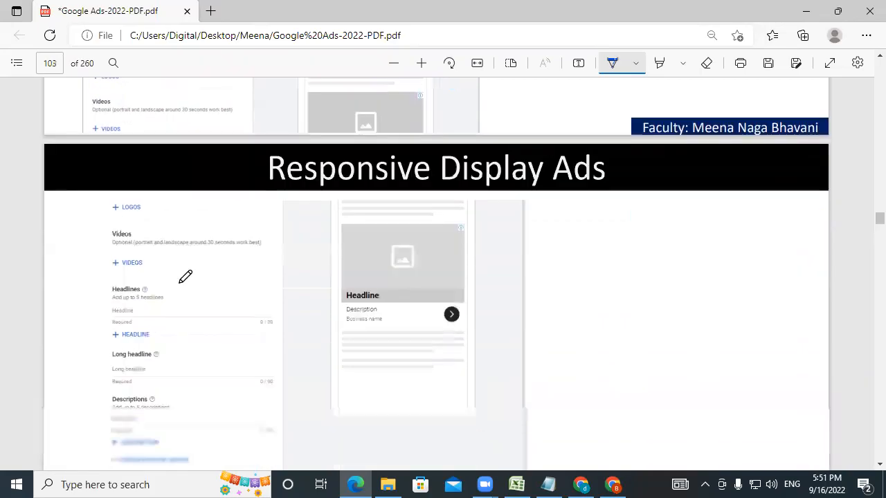
{"action": "left_click_drag", "start_coordinate": [164, 300], "coordinate": [202, 279]}
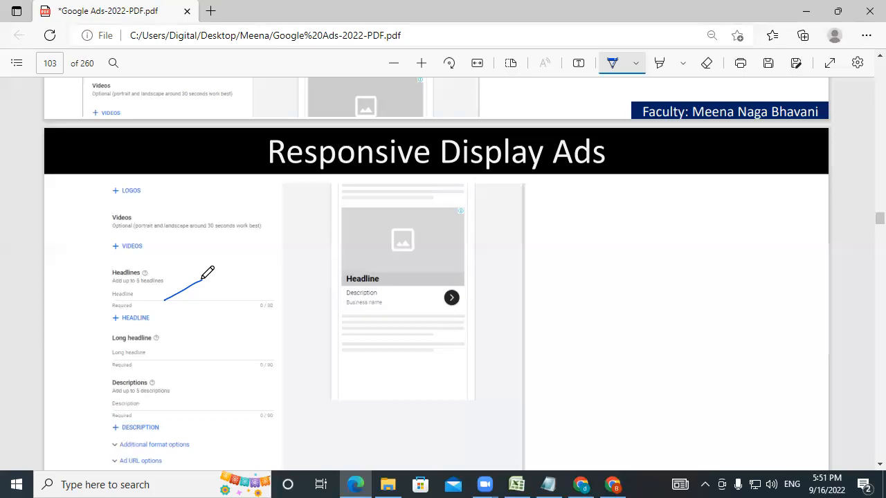
{"action": "scroll", "coordinate": [202, 278], "scroll_direction": "down", "scroll_amount": 1}
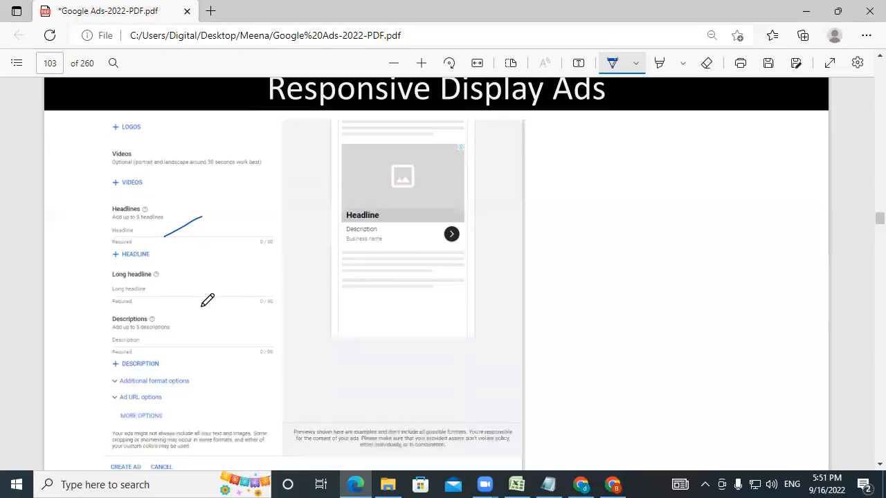
{"action": "left_click_drag", "start_coordinate": [181, 299], "coordinate": [211, 277]}
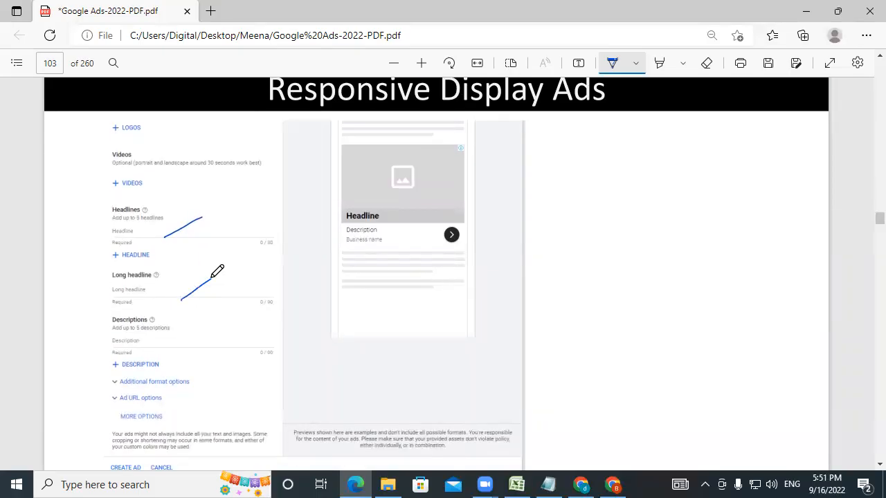
{"action": "scroll", "coordinate": [218, 270], "scroll_direction": "down", "scroll_amount": 1}
{"action": "left_click_drag", "start_coordinate": [173, 277], "coordinate": [223, 248]}
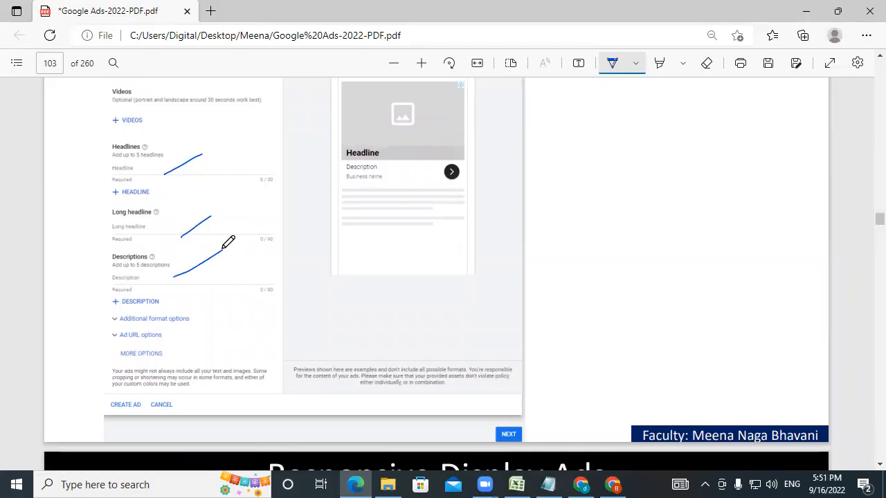
{"action": "scroll", "coordinate": [244, 308], "scroll_direction": "down", "scroll_amount": 1}
{"action": "left_click_drag", "start_coordinate": [143, 302], "coordinate": [205, 269]}
- Tick Create ad on the call to action slide and review the ad preview examples through to the Video Ads title slide
{"action": "scroll", "coordinate": [330, 283], "scroll_direction": "down", "scroll_amount": 6}
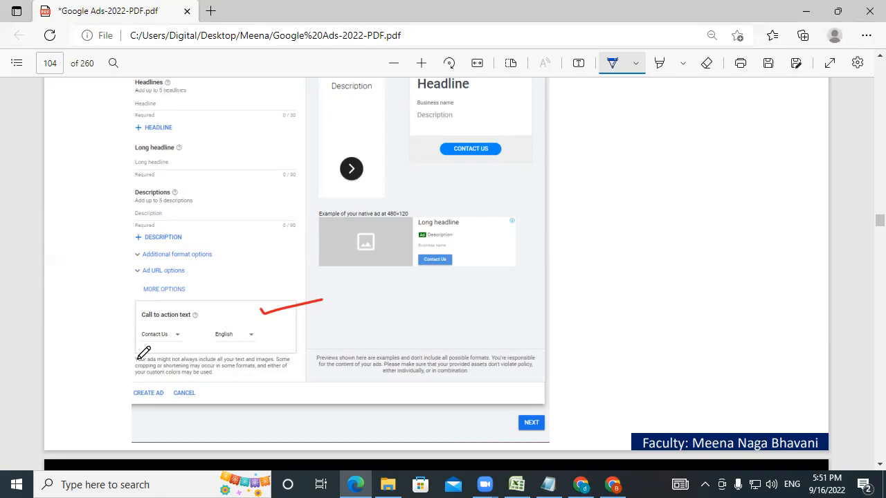
{"action": "left_click_drag", "start_coordinate": [125, 406], "coordinate": [183, 373]}
{"action": "scroll", "coordinate": [291, 346], "scroll_direction": "down", "scroll_amount": 3}
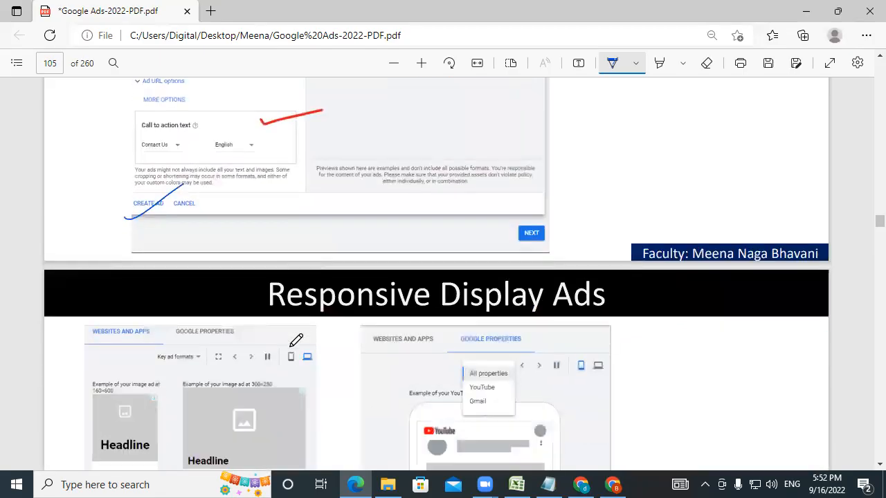
{"action": "scroll", "coordinate": [296, 340], "scroll_direction": "down", "scroll_amount": 5}
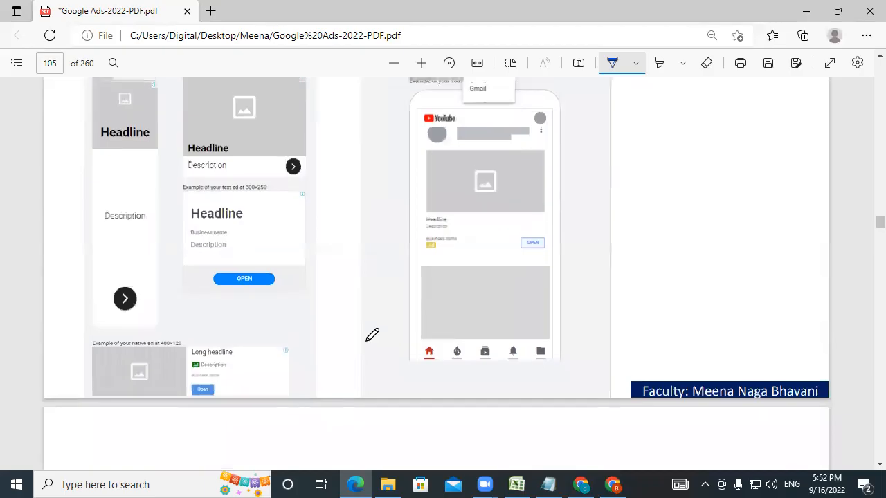
{"action": "scroll", "coordinate": [371, 337], "scroll_direction": "up", "scroll_amount": 2}
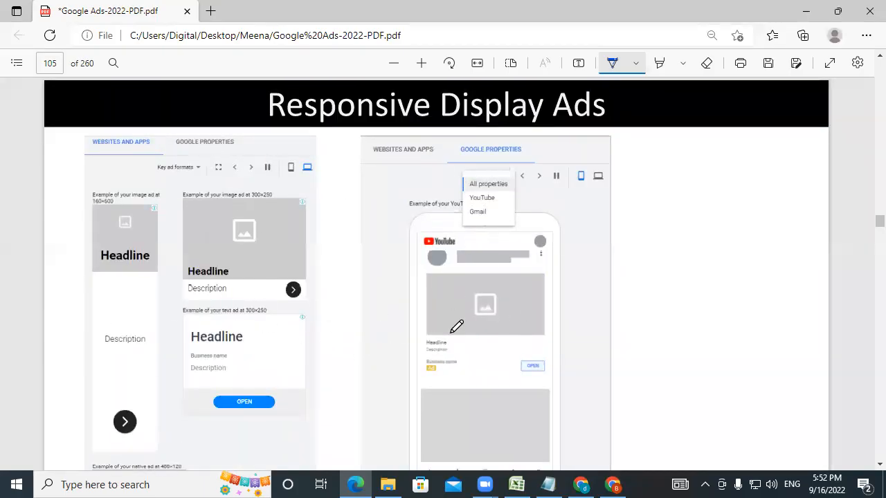
{"action": "scroll", "coordinate": [407, 364], "scroll_direction": "down", "scroll_amount": 4}
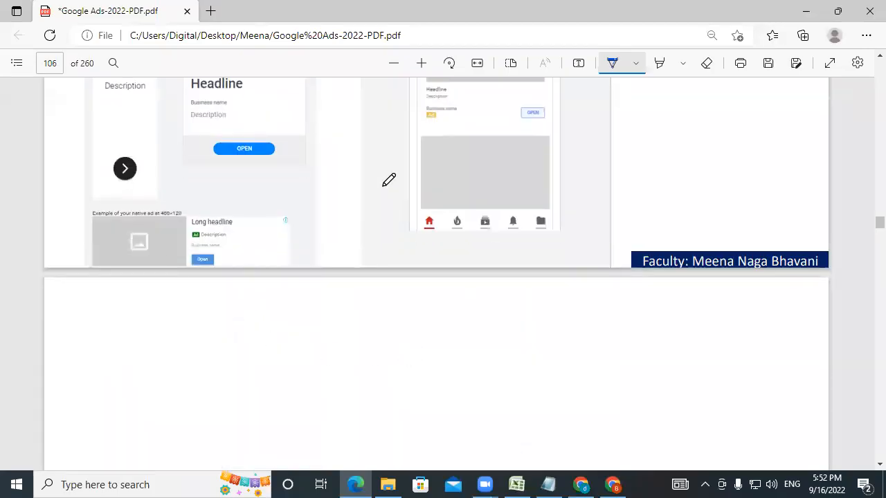
{"action": "scroll", "coordinate": [389, 179], "scroll_direction": "down", "scroll_amount": 3}
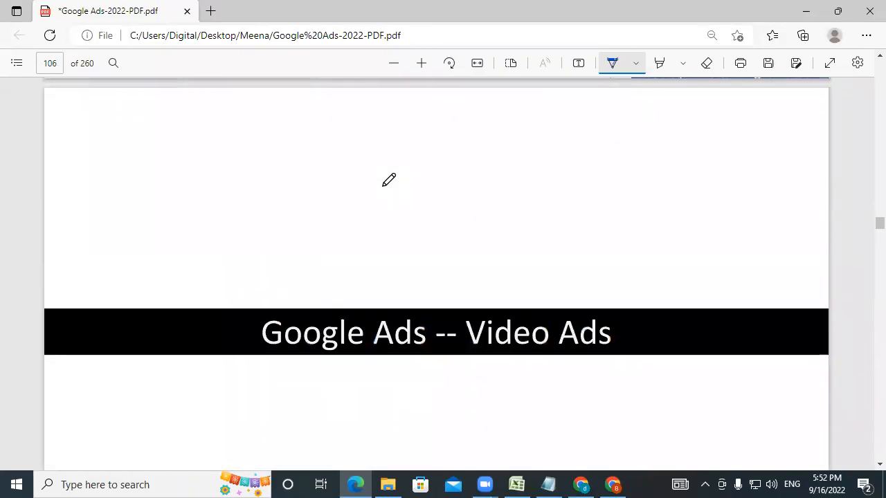